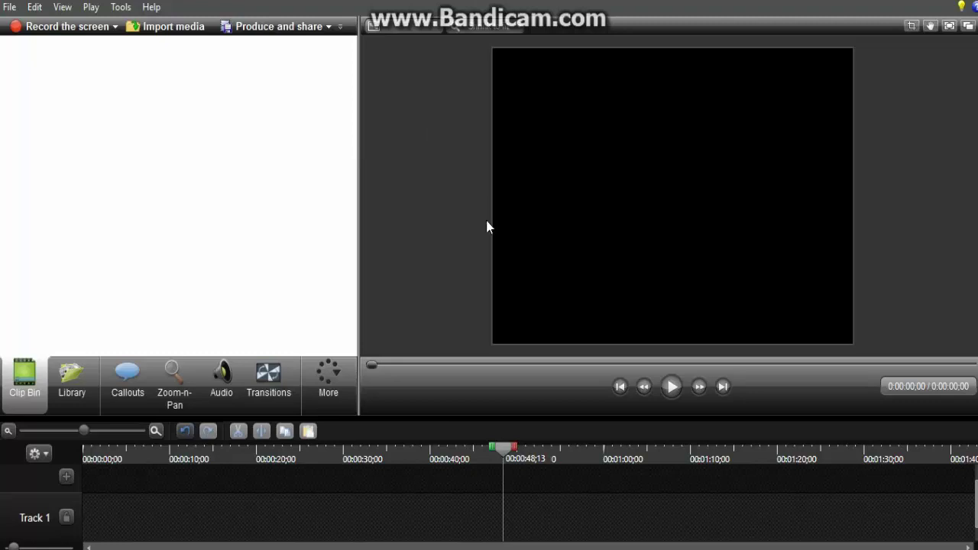
# - Switch to Chrome, open the cooltext.com website and dismiss the offer to translate the page
pyautogui.click(424, 549)
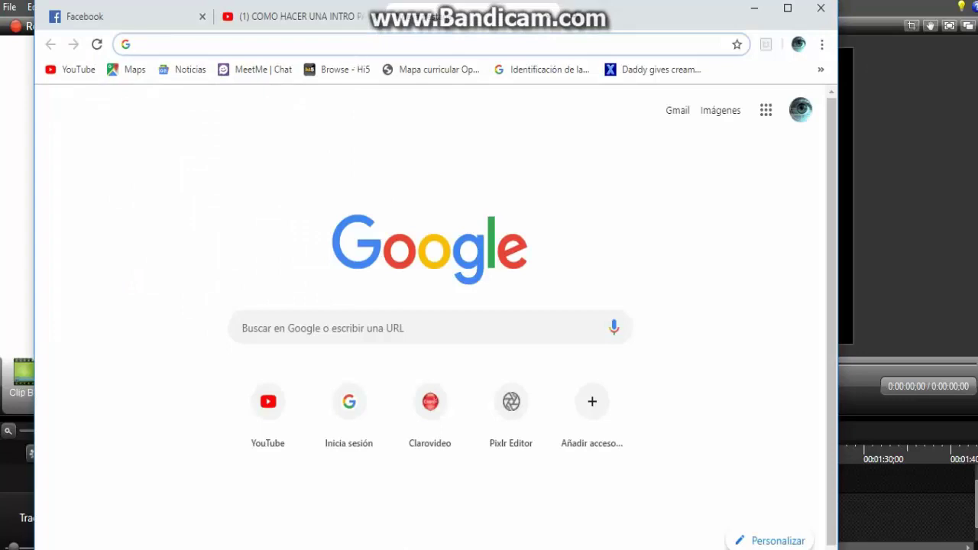
pyautogui.write('cooltext.com')
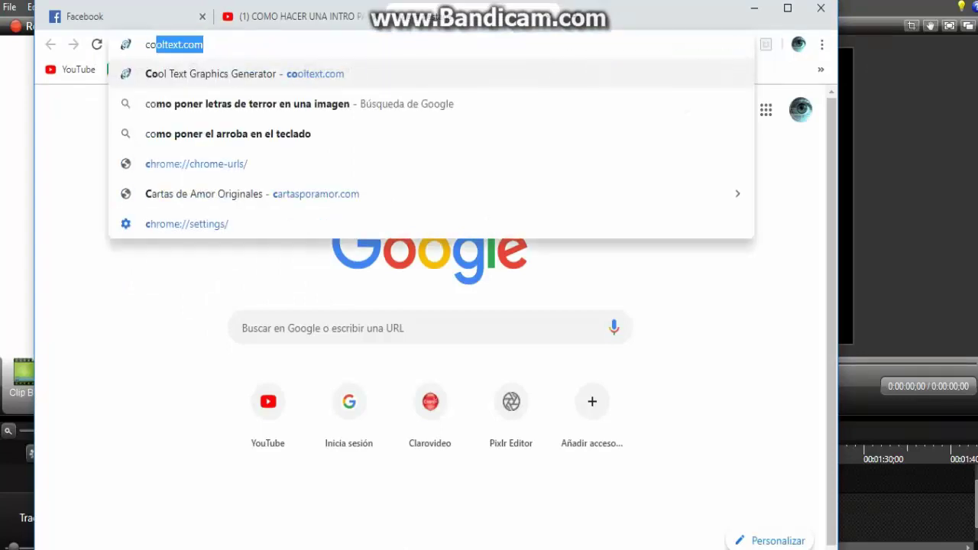
pyautogui.click(374, 82)
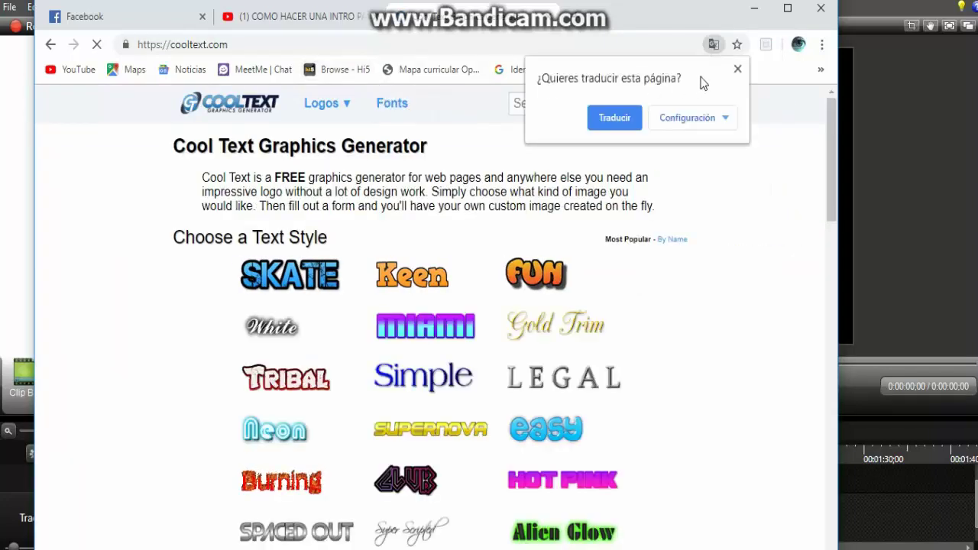
pyautogui.click(738, 70)
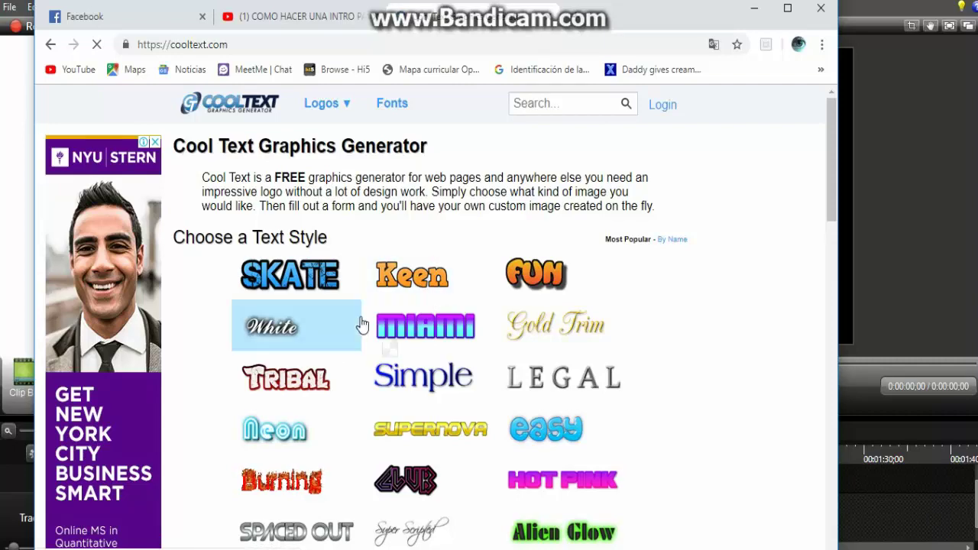
# - Look through the first page of text styles in the Cool Text graphics generator
pyautogui.scroll(-1, 314, 325)
pyautogui.moveTo(362, 325)
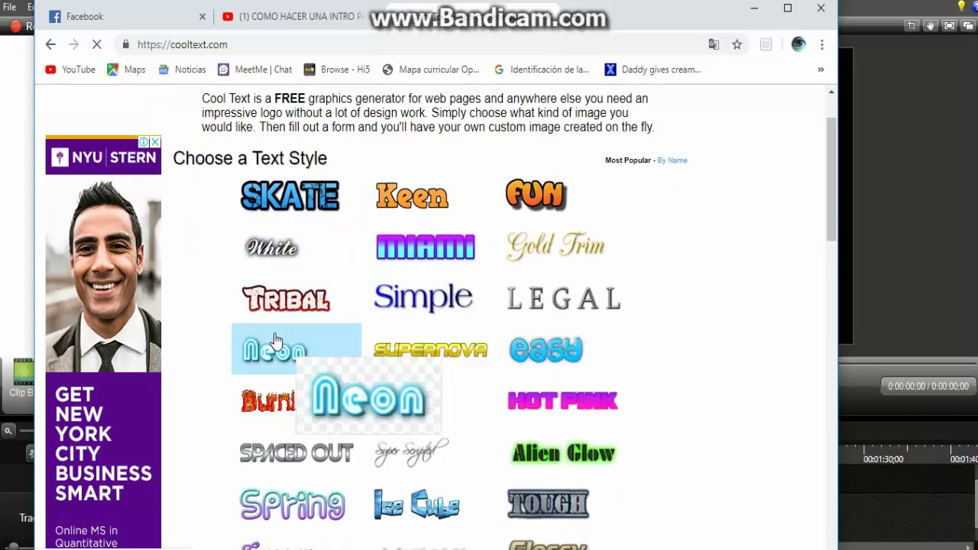
pyautogui.moveTo(330, 289)
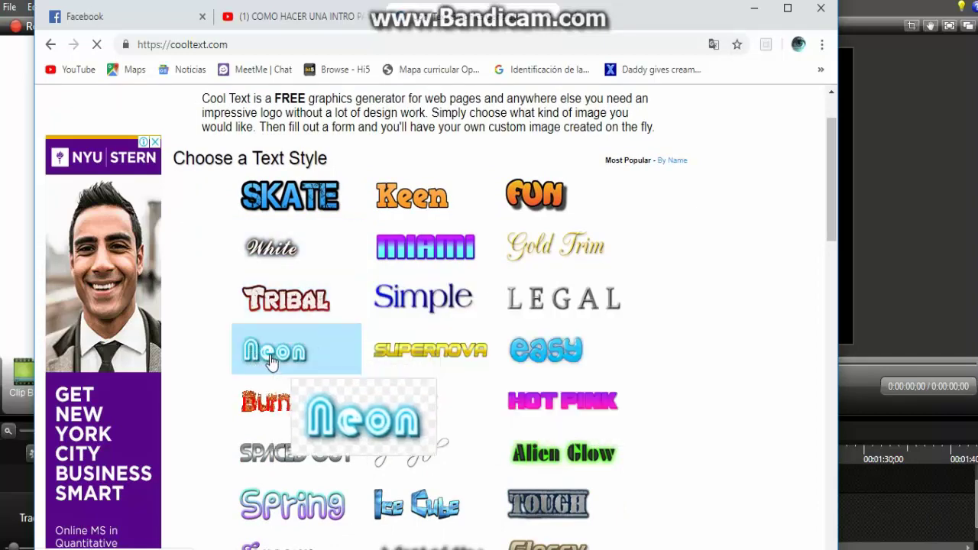
pyautogui.scroll(-1, 366, 329)
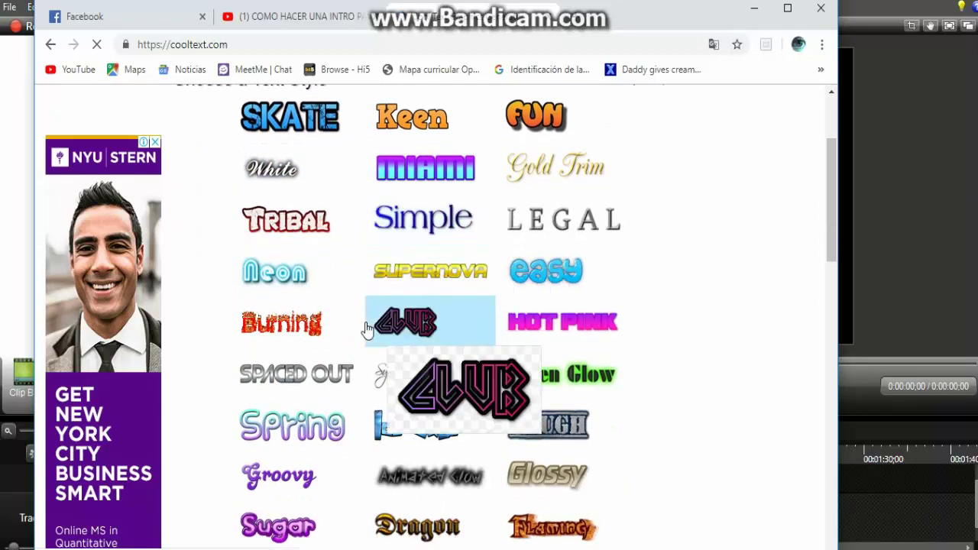
pyautogui.scroll(-1, 367, 329)
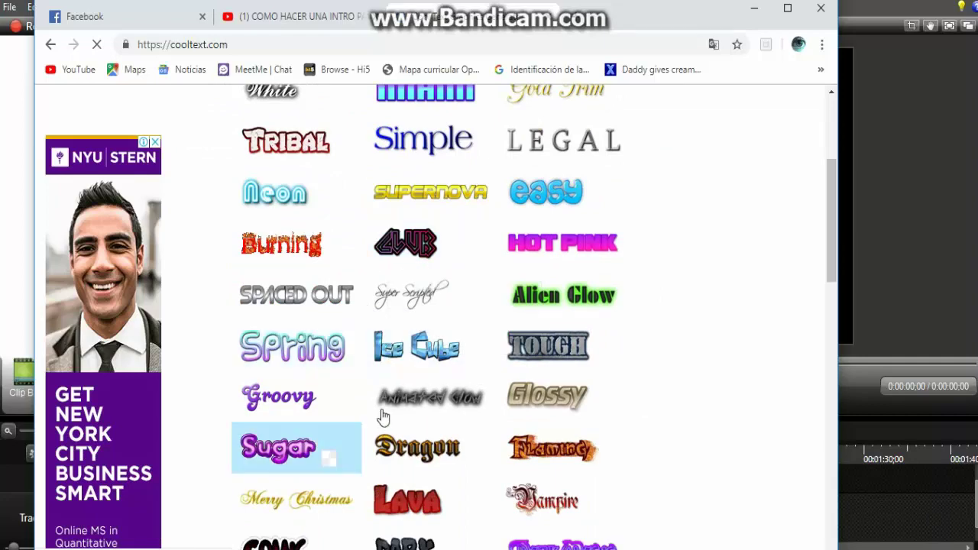
pyautogui.scroll(-1, 382, 412)
pyautogui.moveTo(380, 403)
pyautogui.scroll(-1, 379, 404)
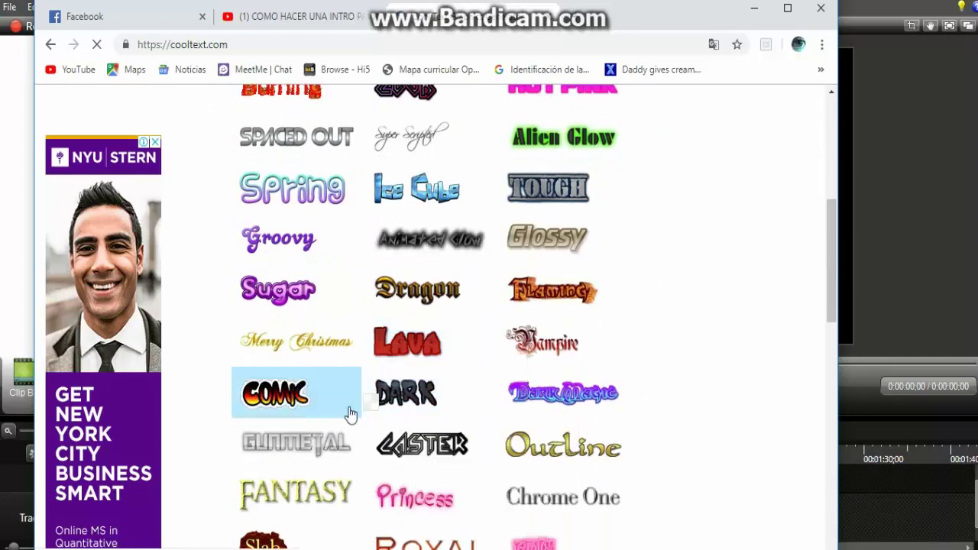
pyautogui.scroll(-2, 467, 306)
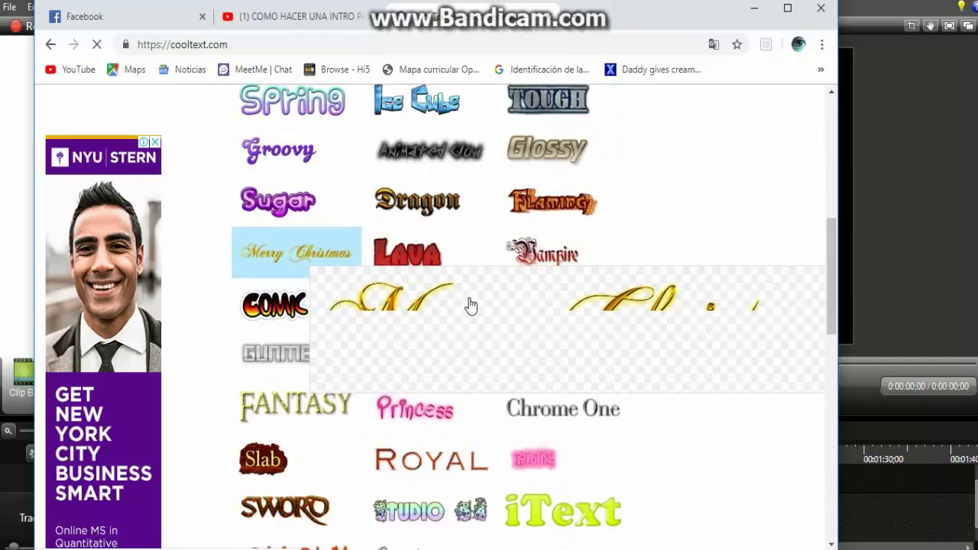
pyautogui.scroll(-1, 361, 281)
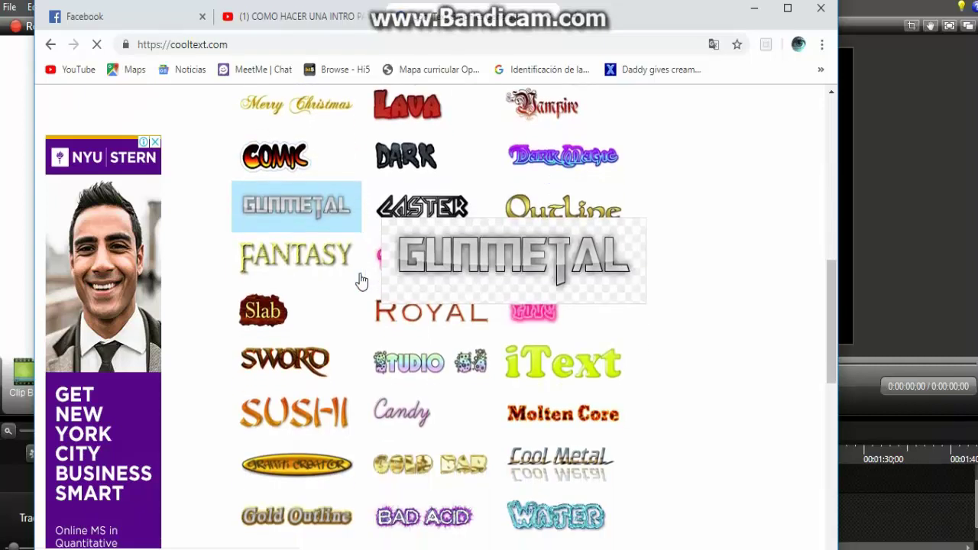
pyautogui.scroll(-2, 362, 282)
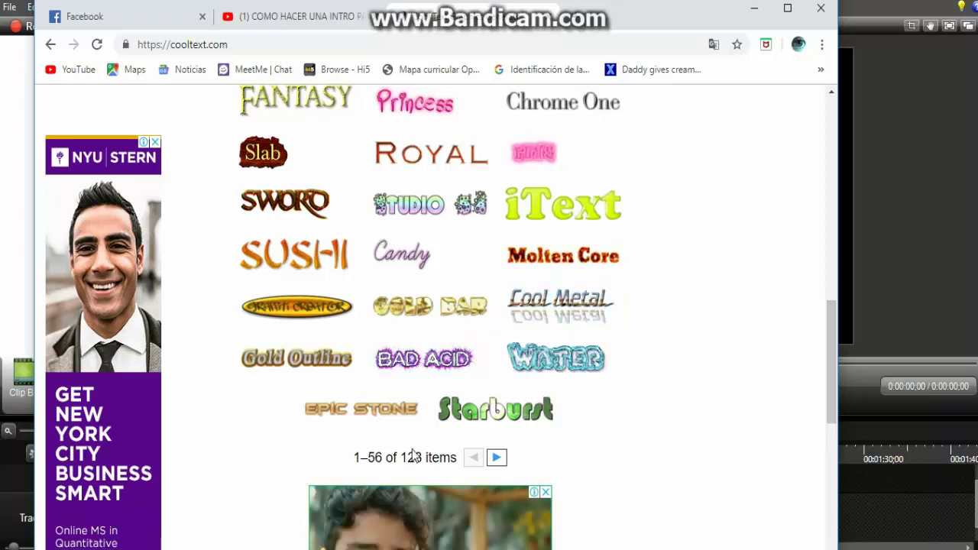
# - Choose the red 3D Outline style from the second page of text styles and set the logo text to "youtube"
pyautogui.click(495, 459)
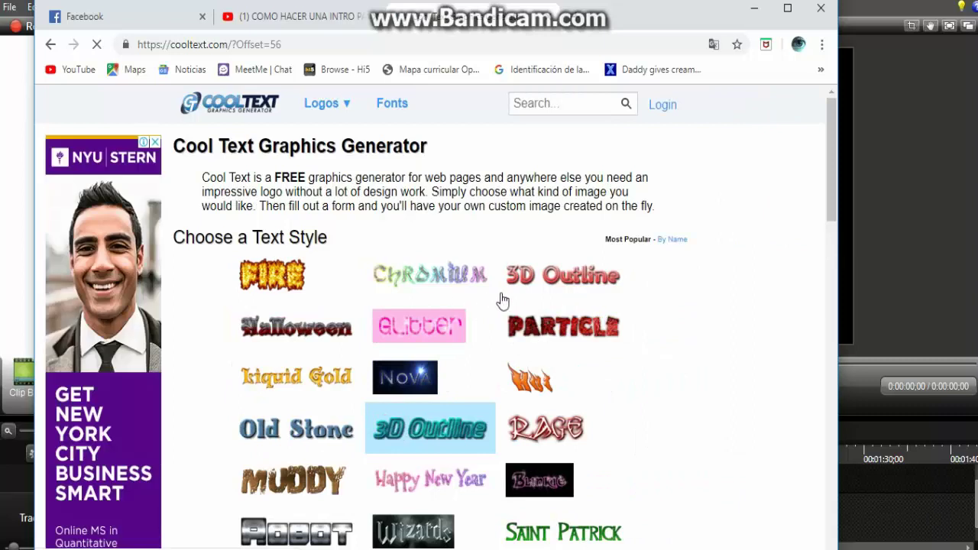
pyautogui.click(566, 288)
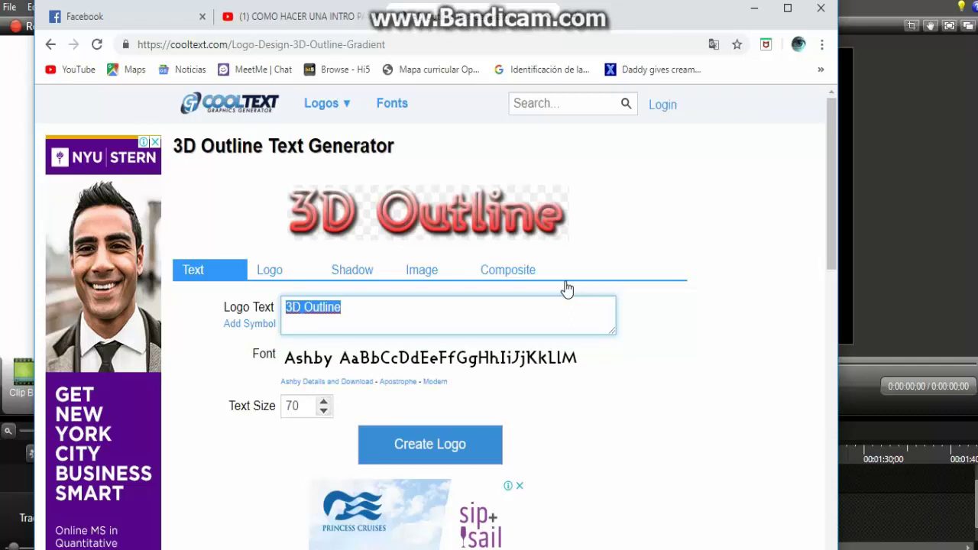
pyautogui.press('BackSpace')
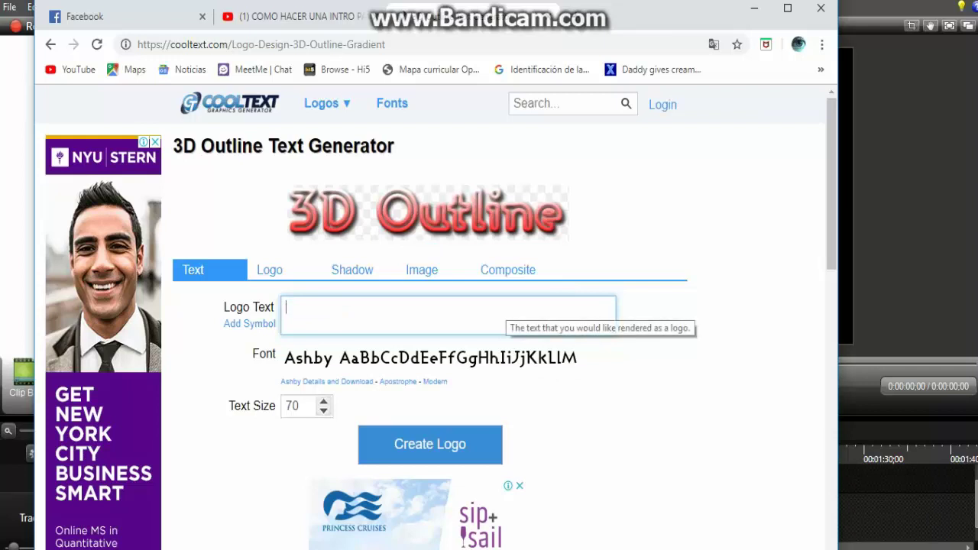
pyautogui.write('youtube')
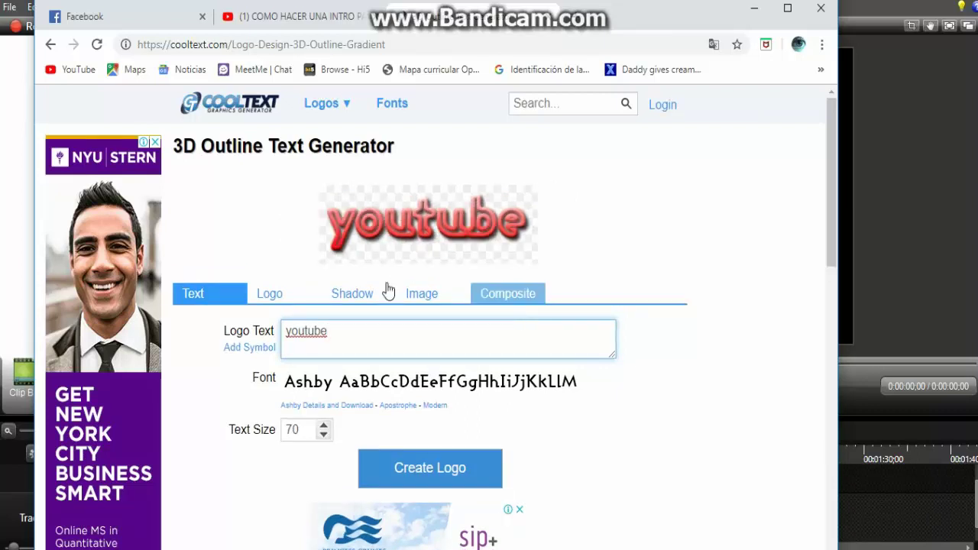
# - Set the logo's end color to turquoise #00FFE1
pyautogui.click(271, 297)
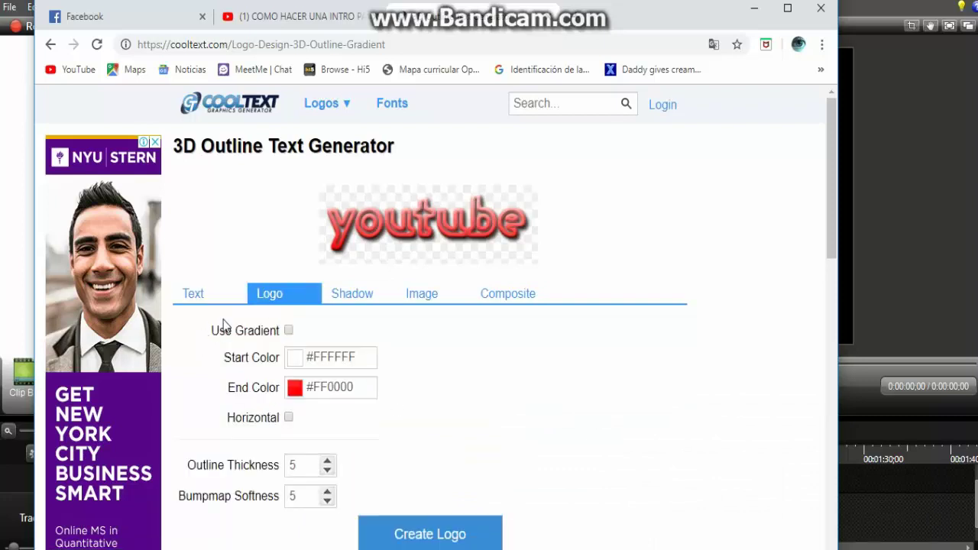
pyautogui.click(295, 390)
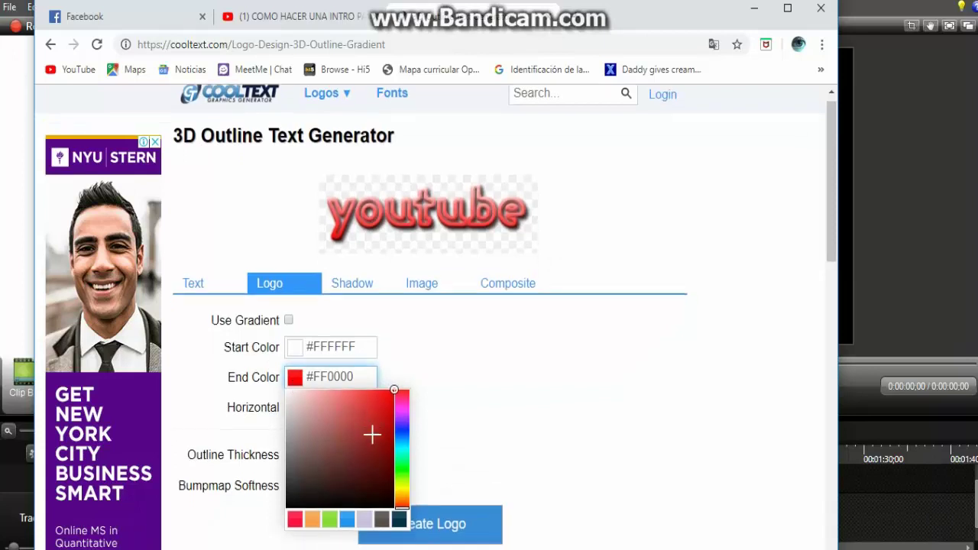
pyautogui.scroll(-3, 373, 412)
pyautogui.click(403, 223)
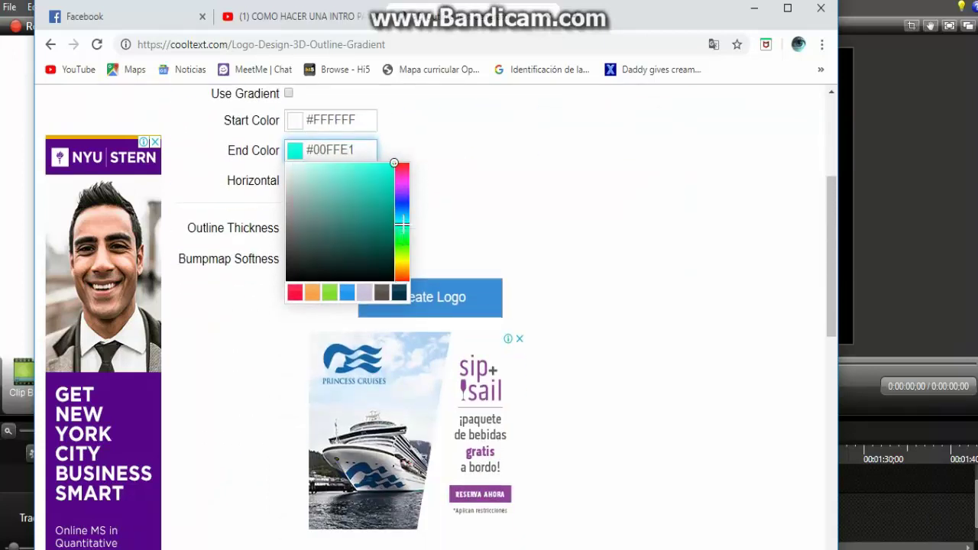
pyautogui.scroll(2, 405, 230)
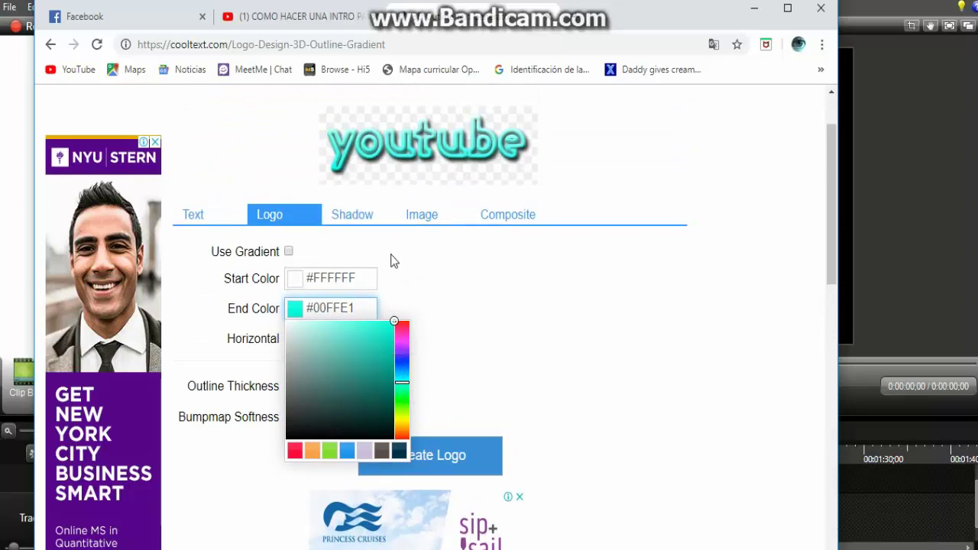
pyautogui.scroll(-1, 438, 336)
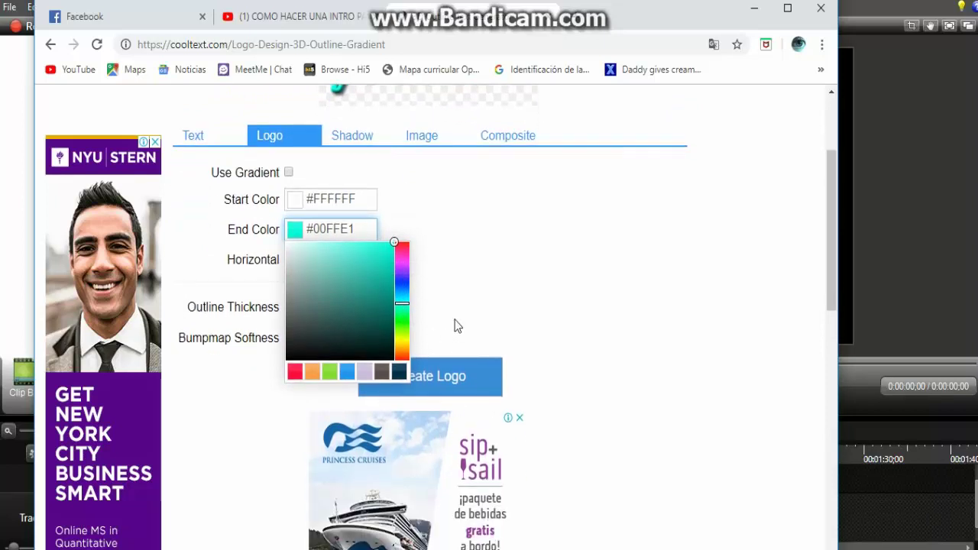
pyautogui.click(493, 298)
# - Review the logo's shadow types and its image, composite and text settings
pyautogui.scroll(1, 357, 218)
pyautogui.click(357, 218)
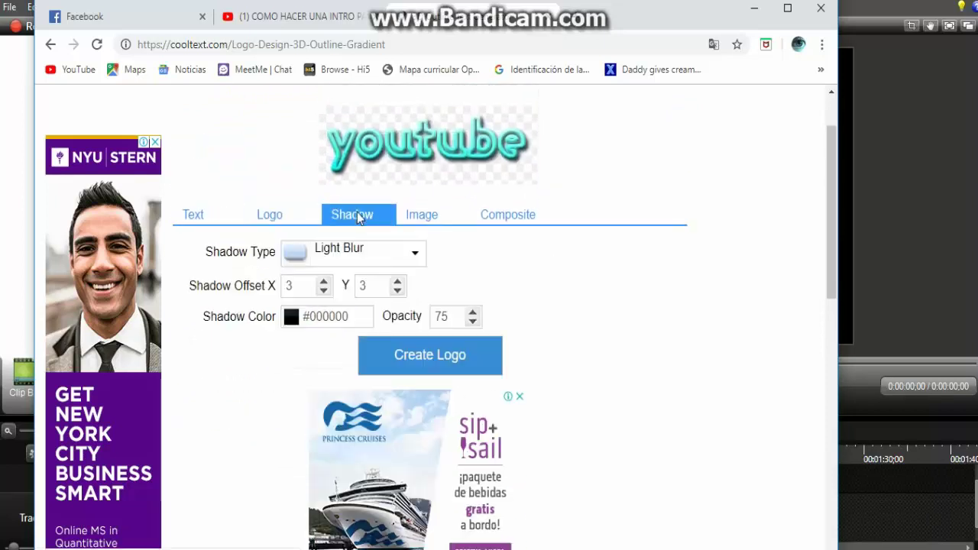
pyautogui.click(414, 262)
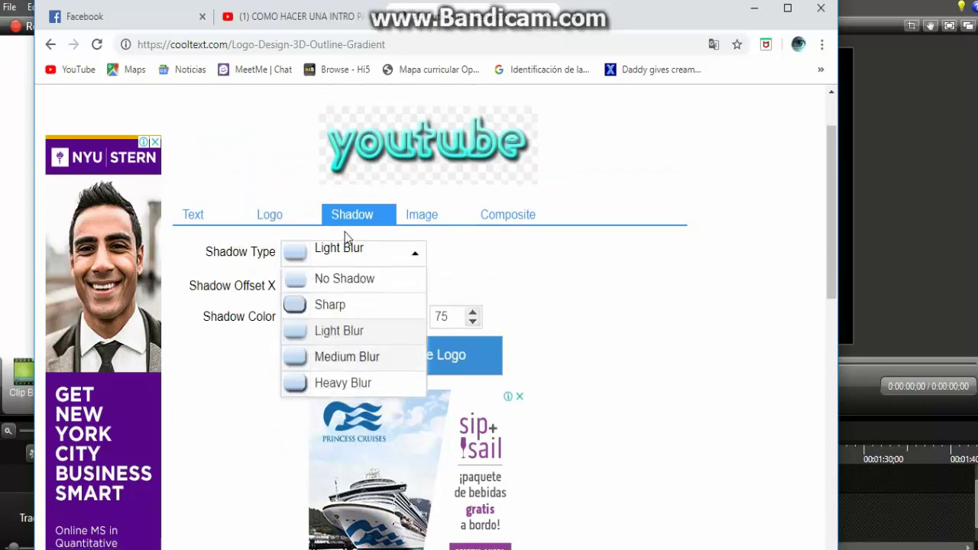
pyautogui.click(498, 259)
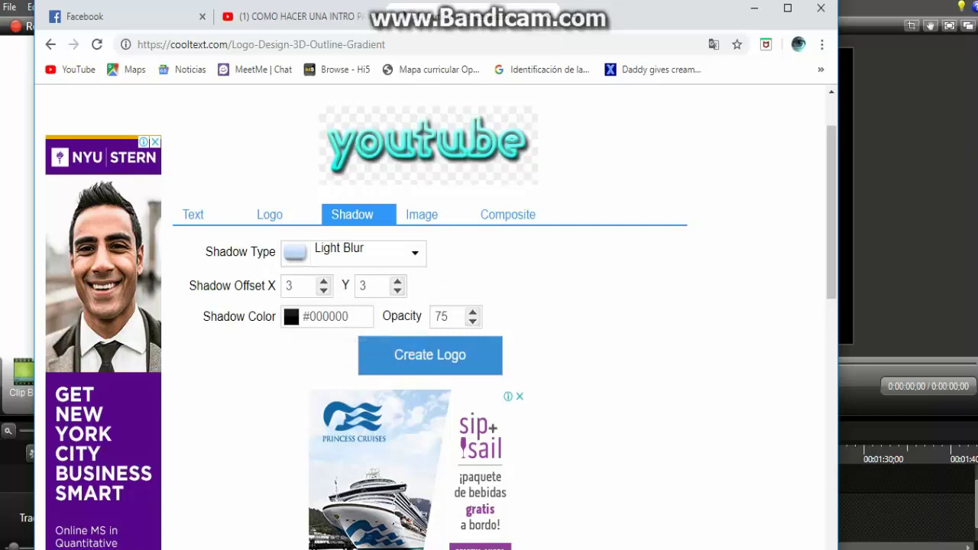
pyautogui.click(426, 224)
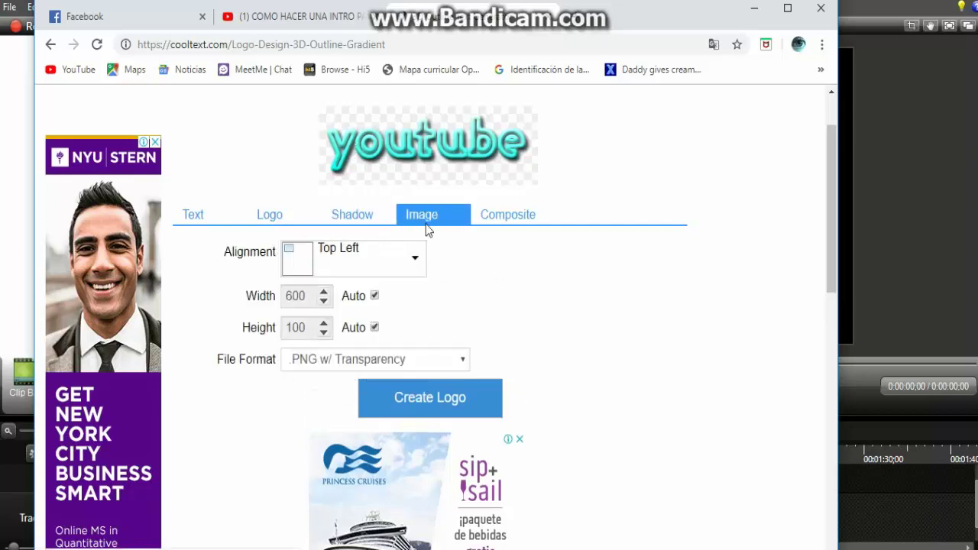
pyautogui.click(498, 220)
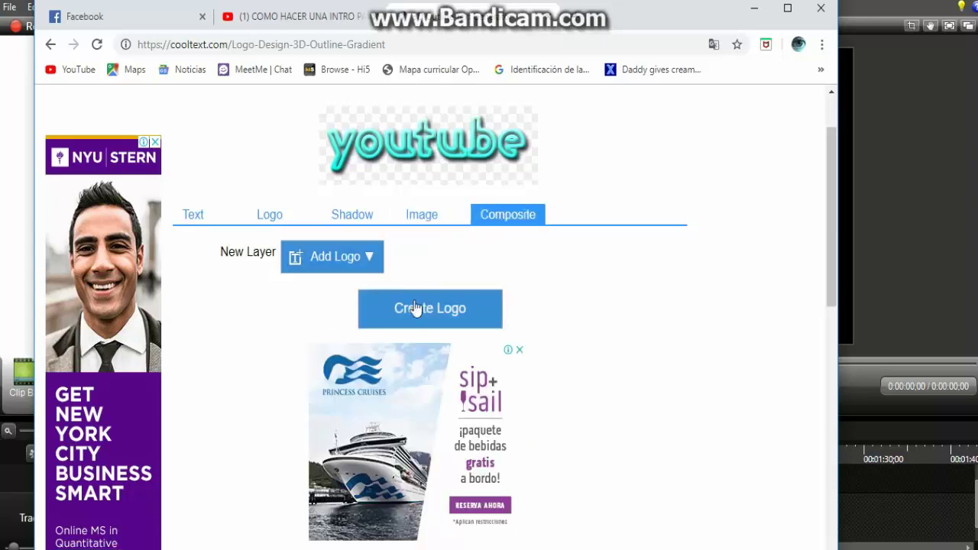
pyautogui.click(197, 216)
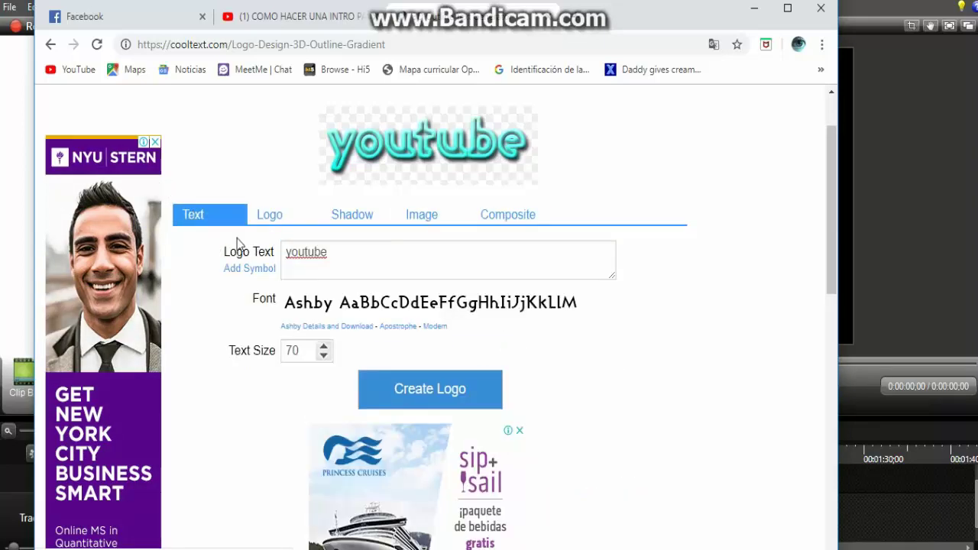
# - Create the "youtube" logo and download the rendered image
pyautogui.scroll(-1, 468, 354)
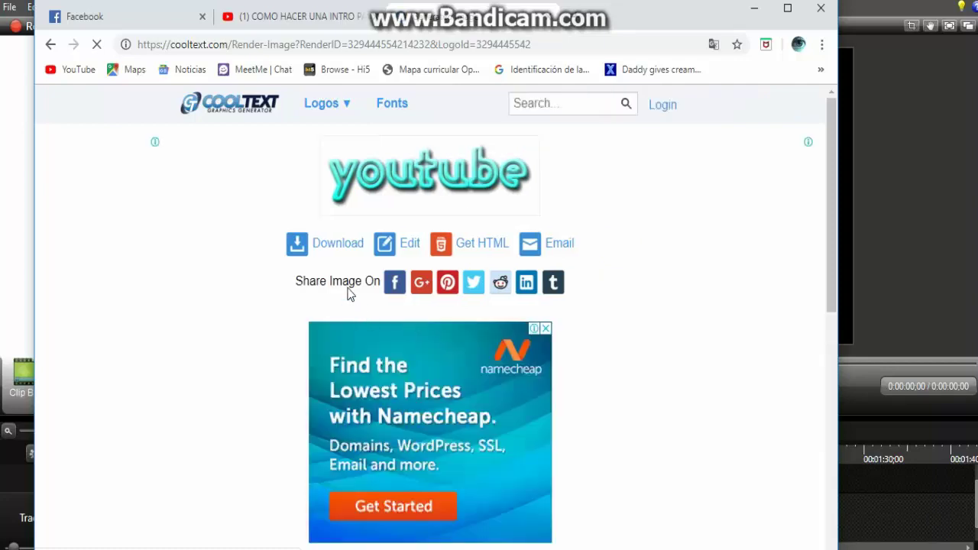
pyautogui.click(324, 251)
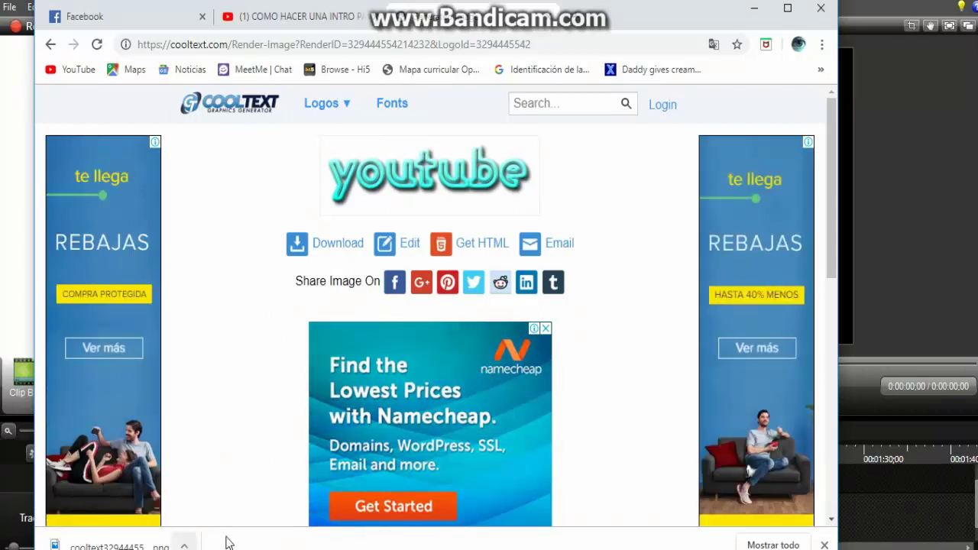
# - Show the downloaded logo PNG in its folder and create a desktop shortcut to it
pyautogui.click(184, 546)
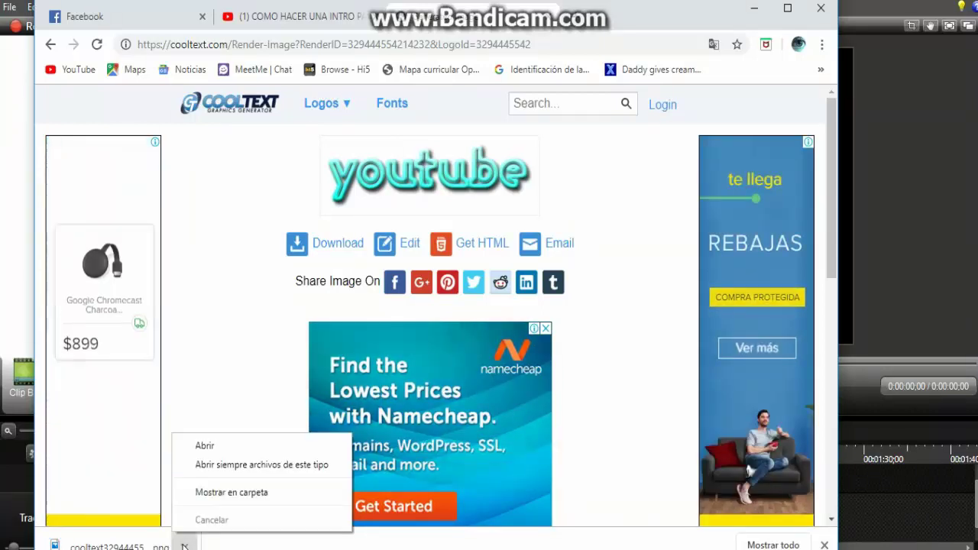
pyautogui.click(239, 495)
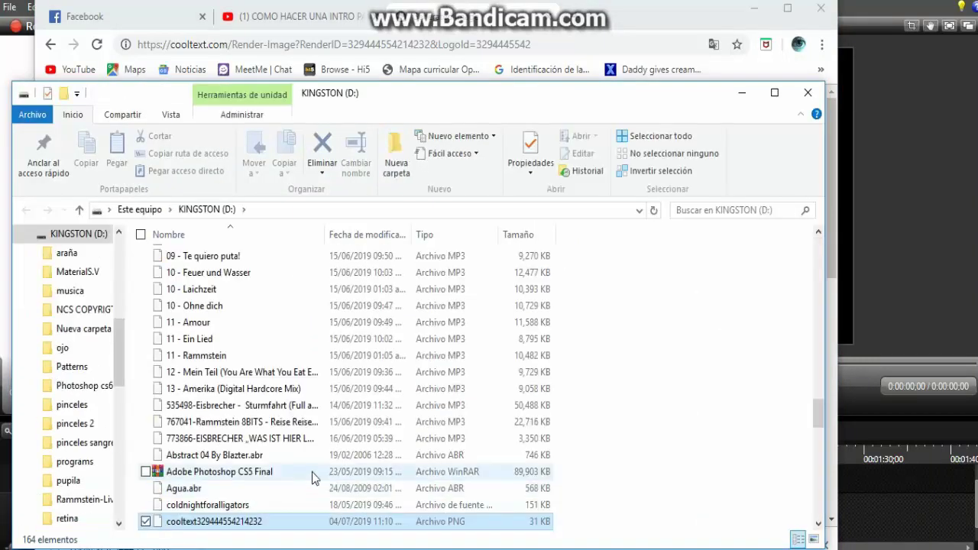
pyautogui.scroll(-2, 246, 413)
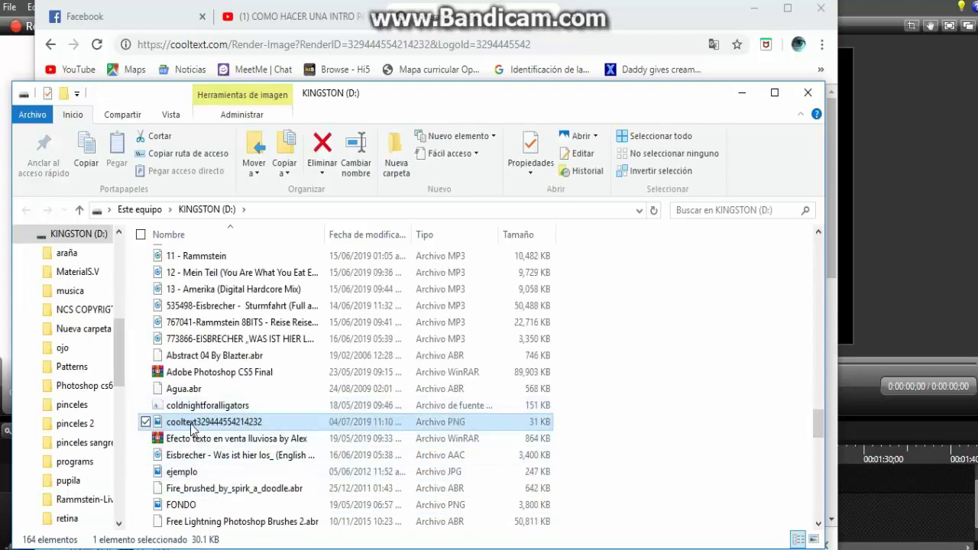
pyautogui.click(186, 422)
pyautogui.rightClick(185, 422)
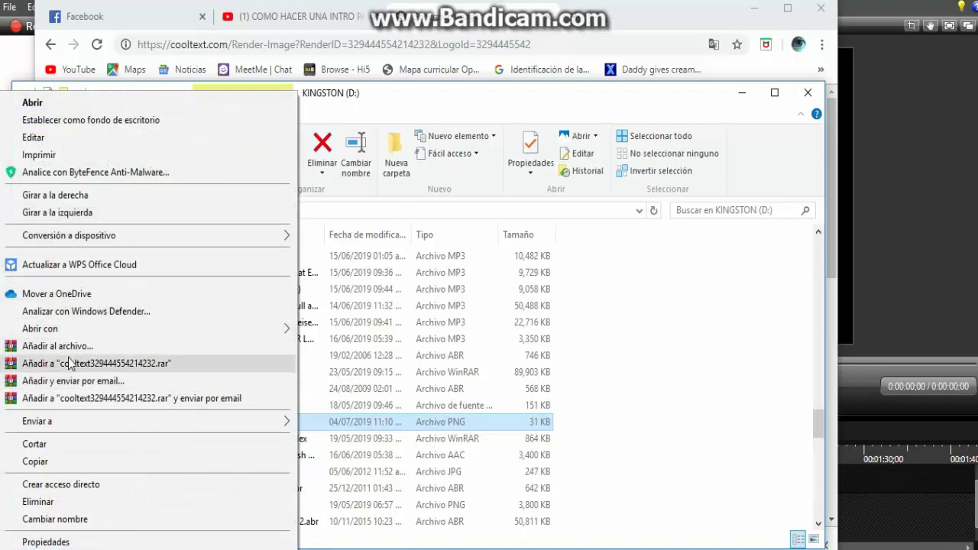
pyautogui.moveTo(75, 425)
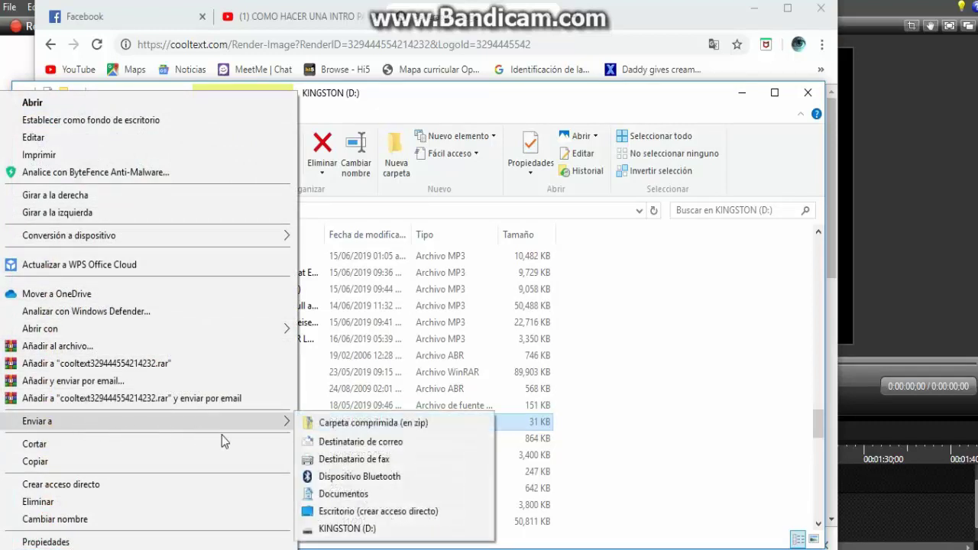
pyautogui.click(345, 517)
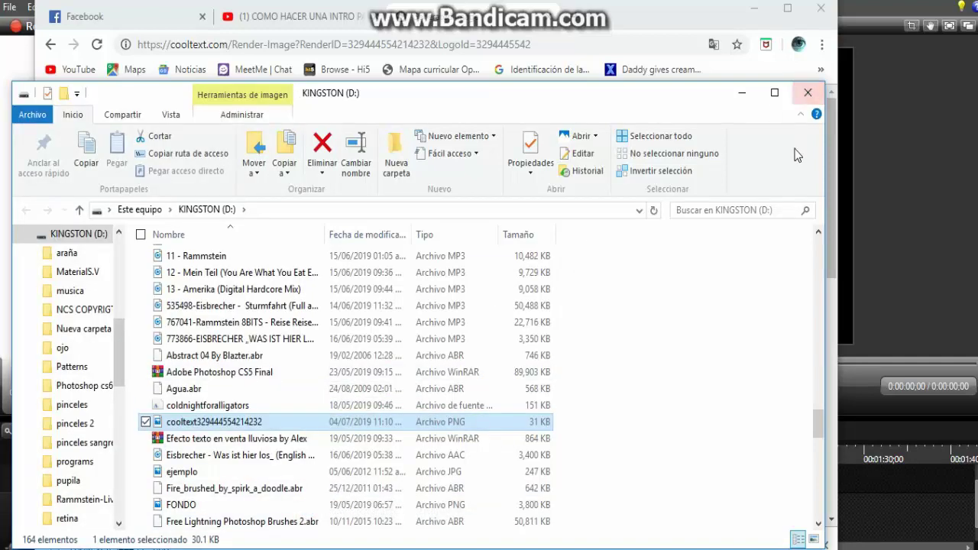
# - Close the folder window and search Google for "logo espacial" in the browser
pyautogui.click(808, 93)
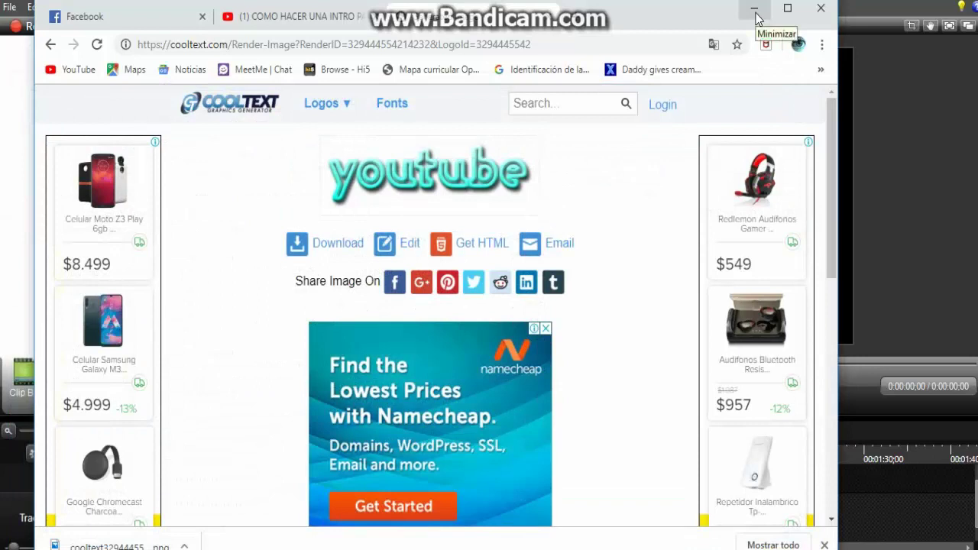
pyautogui.hotkey('ctrl', 'l')
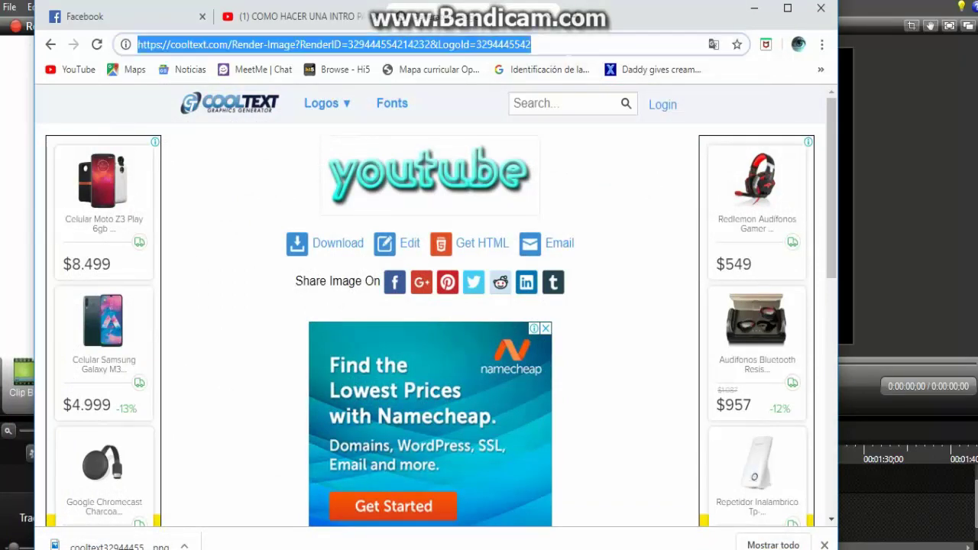
pyautogui.press('BackSpace')
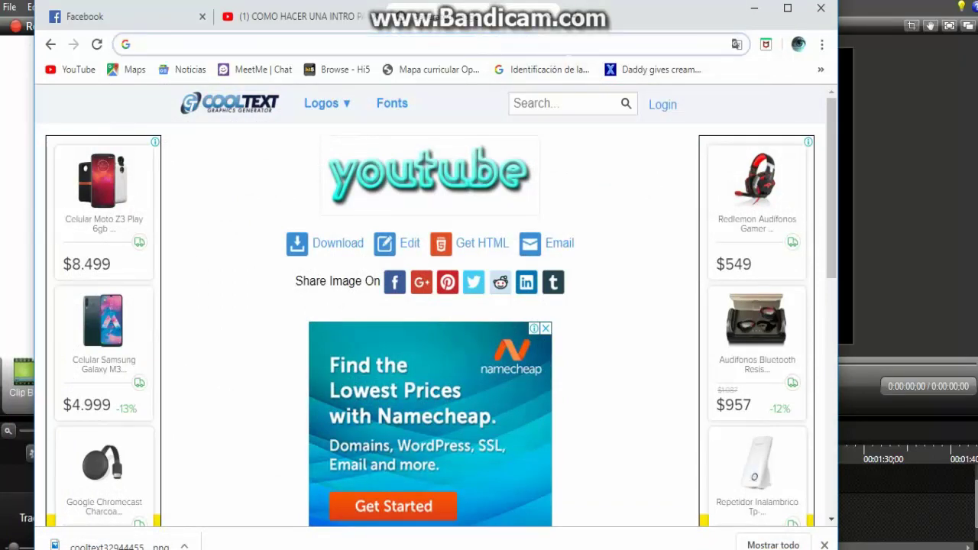
pyautogui.write('logo')
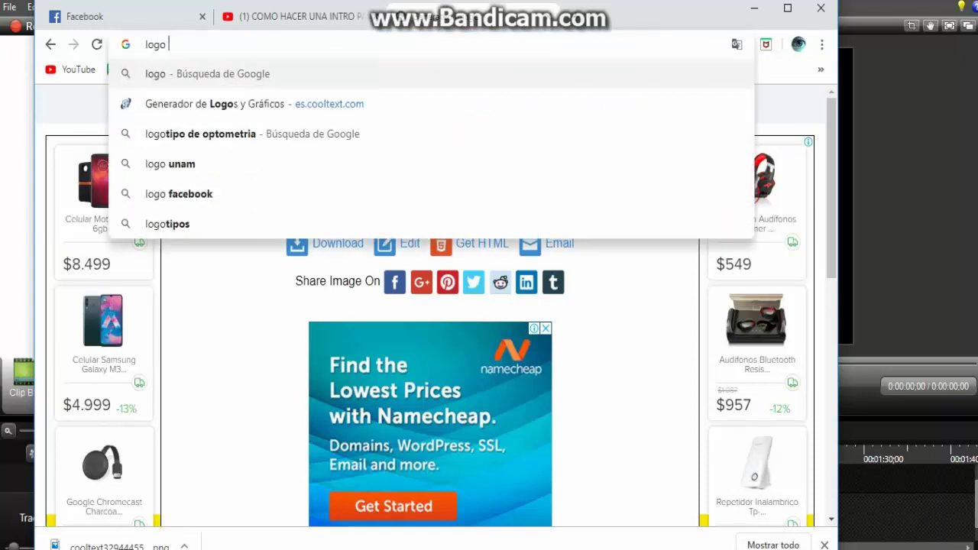
pyautogui.write(' e')
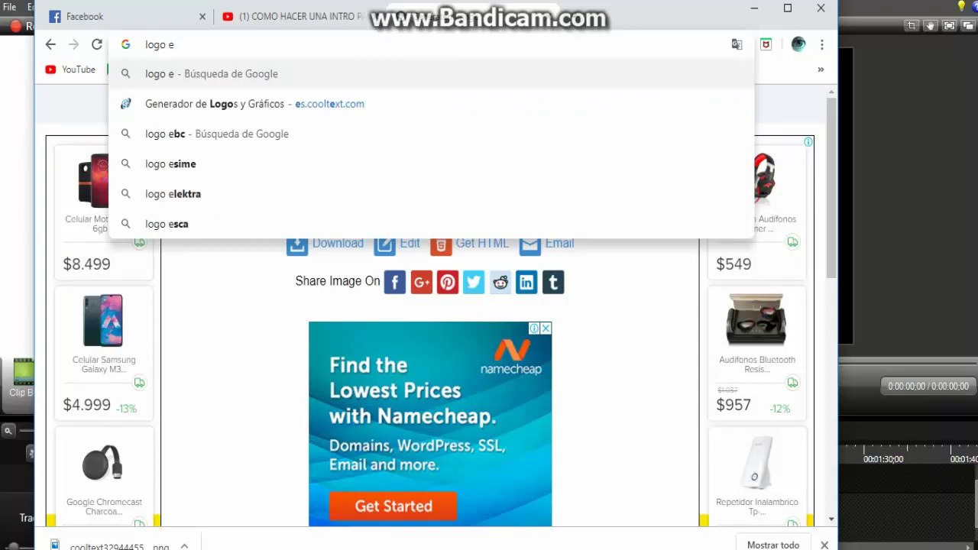
pyautogui.write('s')
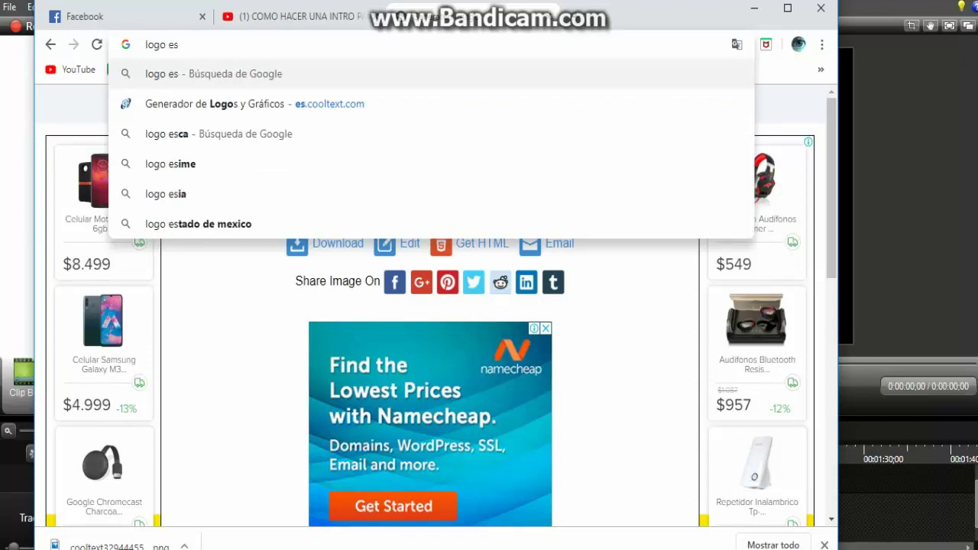
pyautogui.write('p')
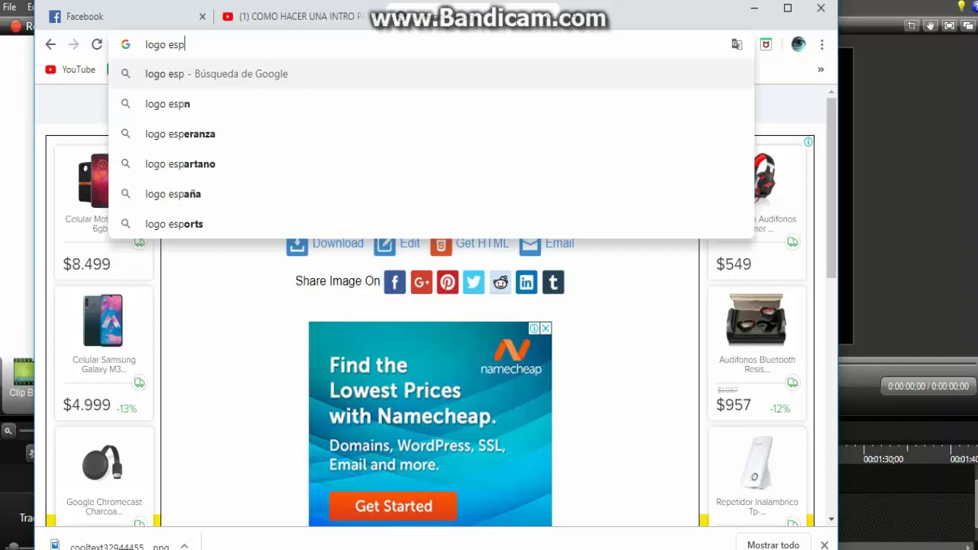
pyautogui.write('acia')
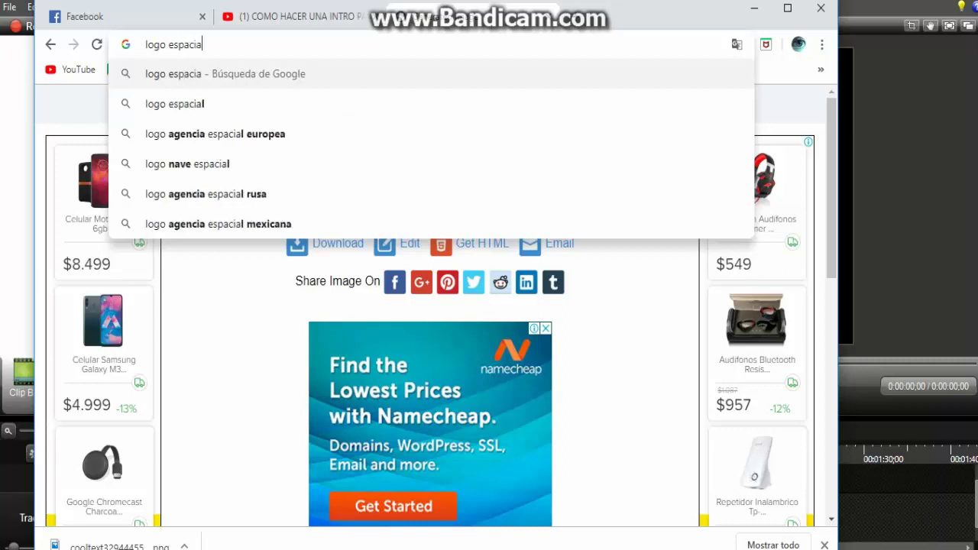
pyautogui.write('l')
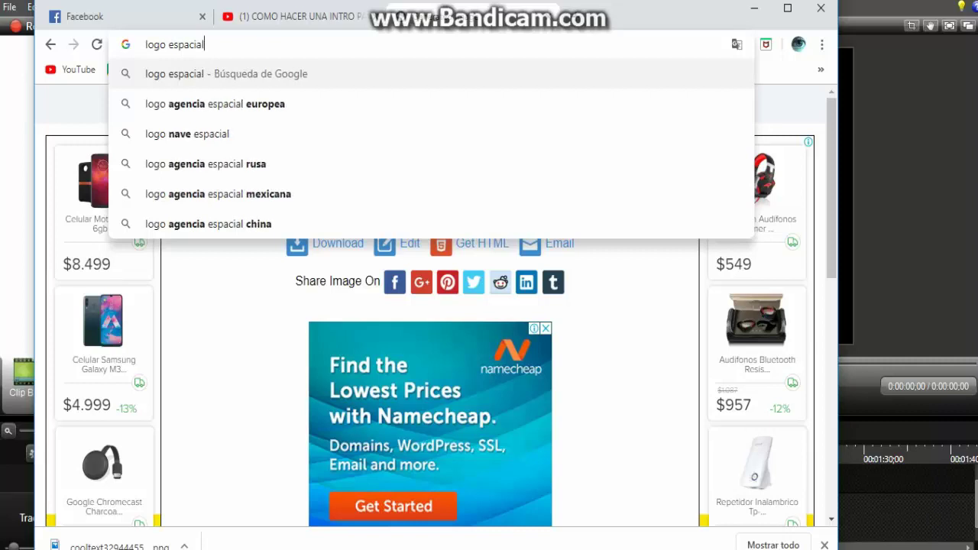
pyautogui.press('Return')
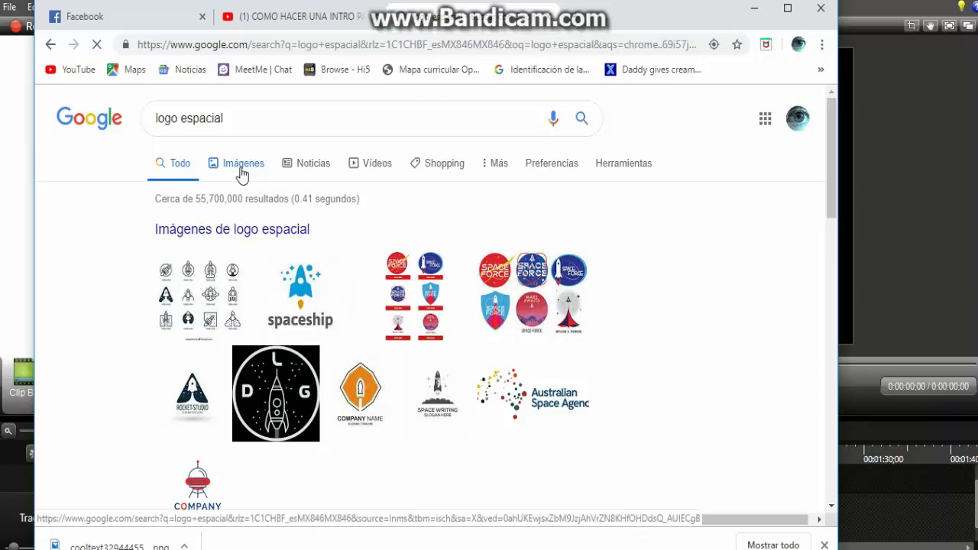
# - Switch to the image results for "logo espacial" and look through the space logos
pyautogui.click(241, 172)
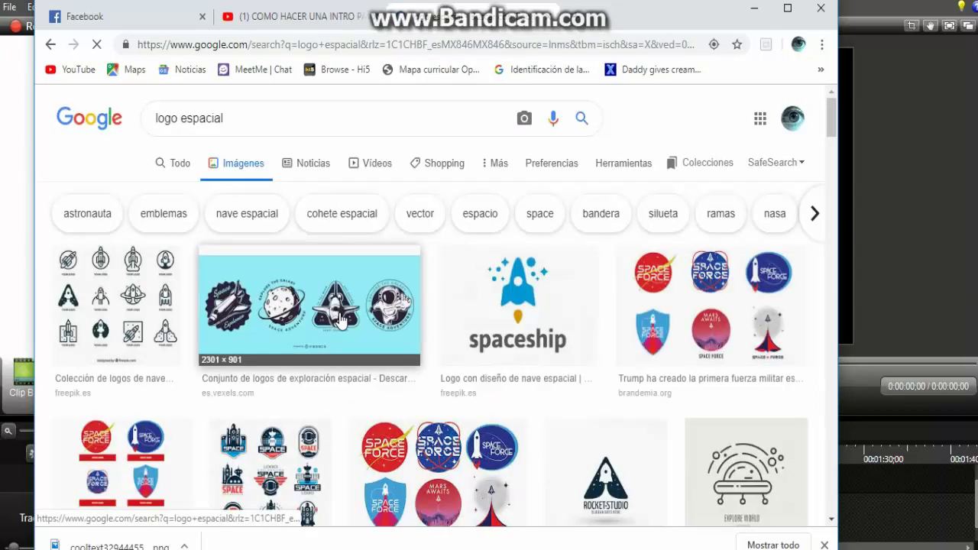
pyautogui.scroll(-3, 340, 320)
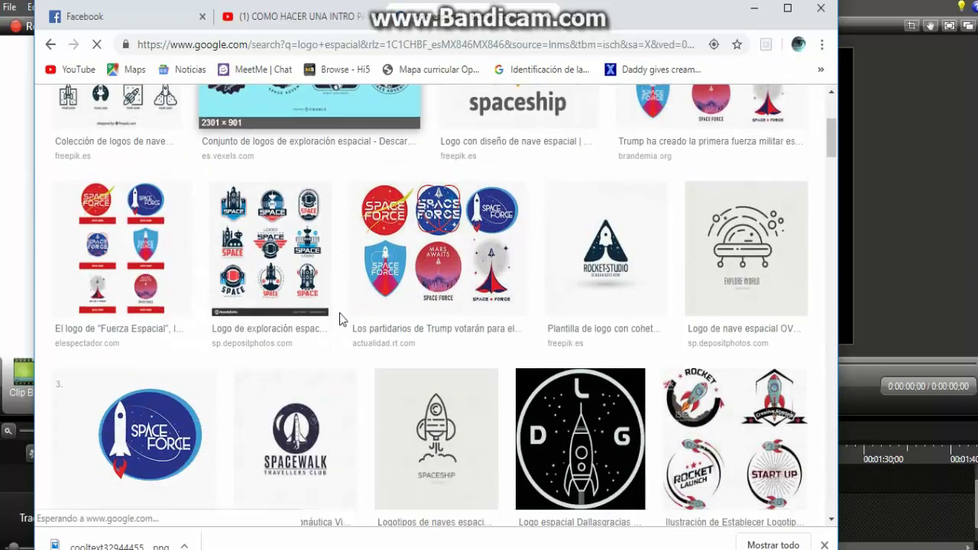
pyautogui.scroll(-3, 344, 313)
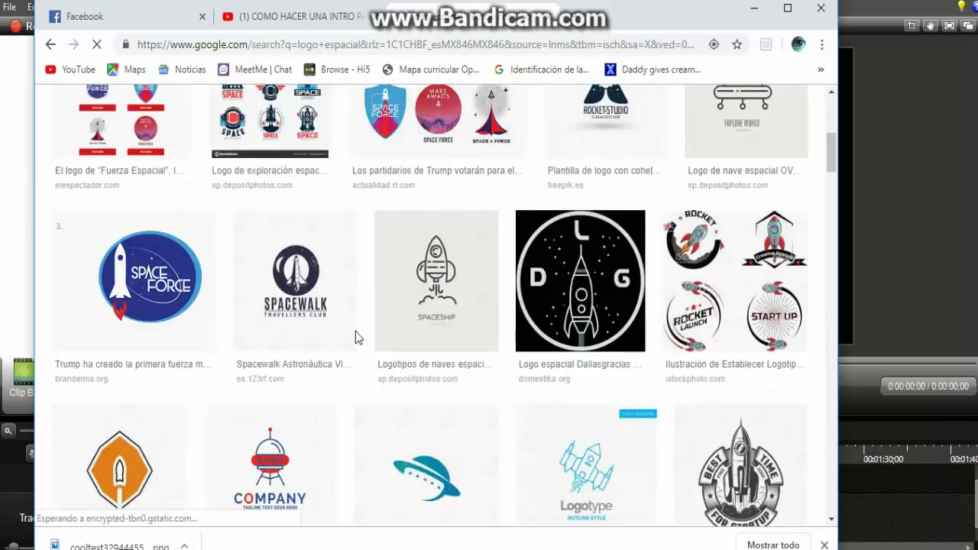
pyautogui.scroll(-2, 386, 306)
pyautogui.scroll(-2, 381, 337)
pyautogui.scroll(8, 360, 306)
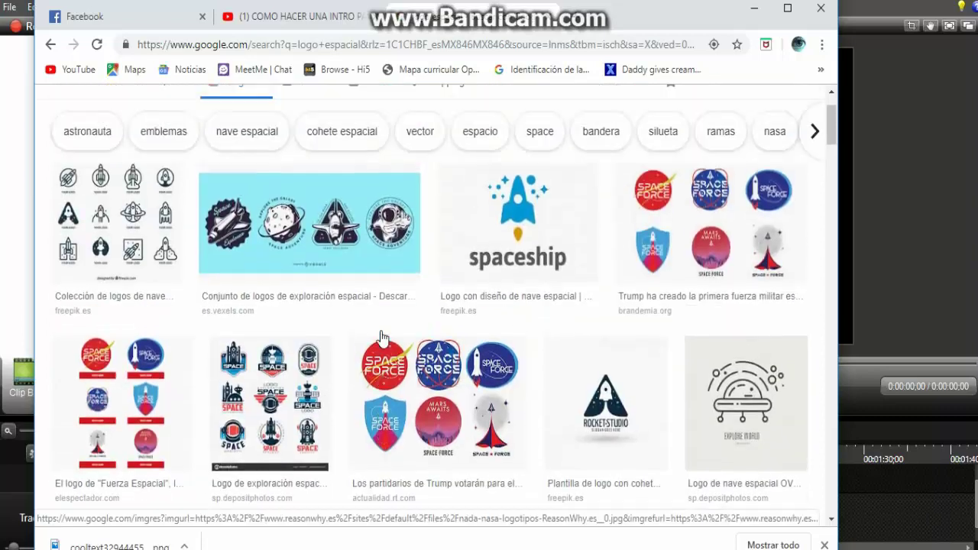
# - Change the image search to "logos" and run it
pyautogui.click(226, 118)
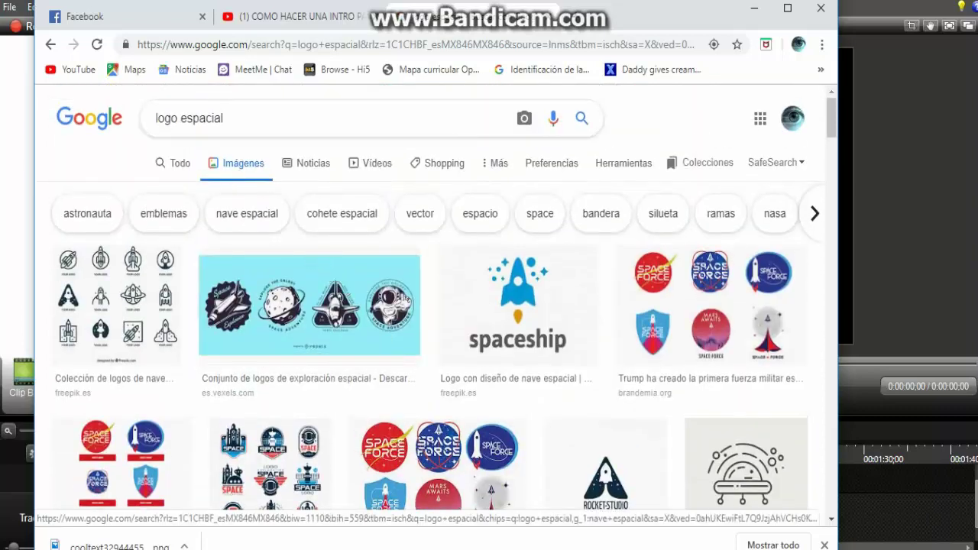
pyautogui.press('BackSpace')
pyautogui.press('BackSpace')
pyautogui.press('BackSpace')
pyautogui.press('BackSpace')
pyautogui.press('BackSpace')
pyautogui.press('BackSpace')
pyautogui.press('BackSpace')
pyautogui.press('BackSpace')
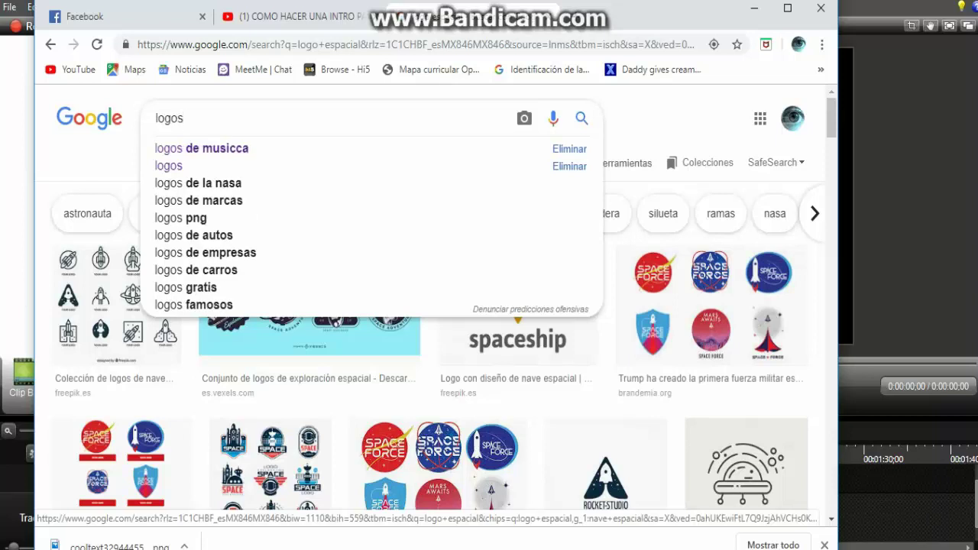
pyautogui.write('s')
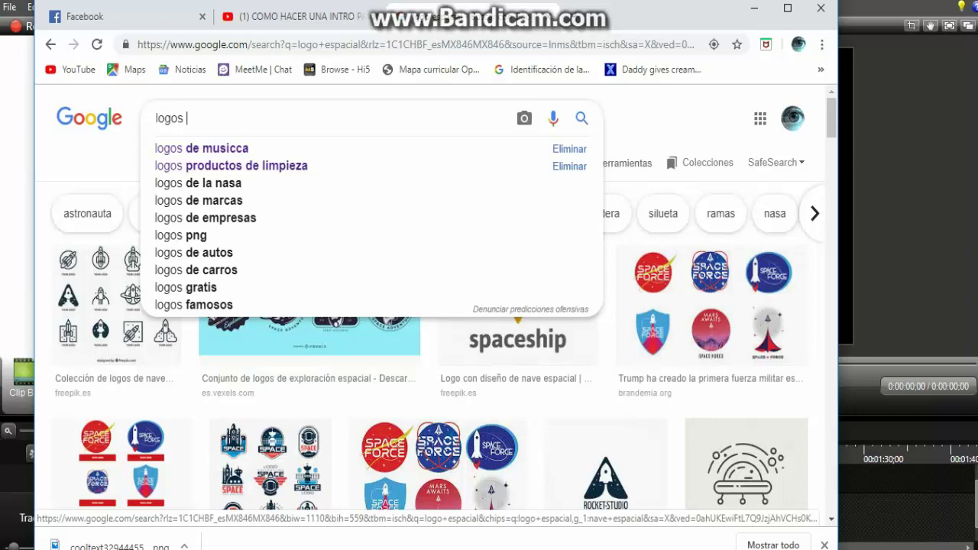
pyautogui.press('Return')
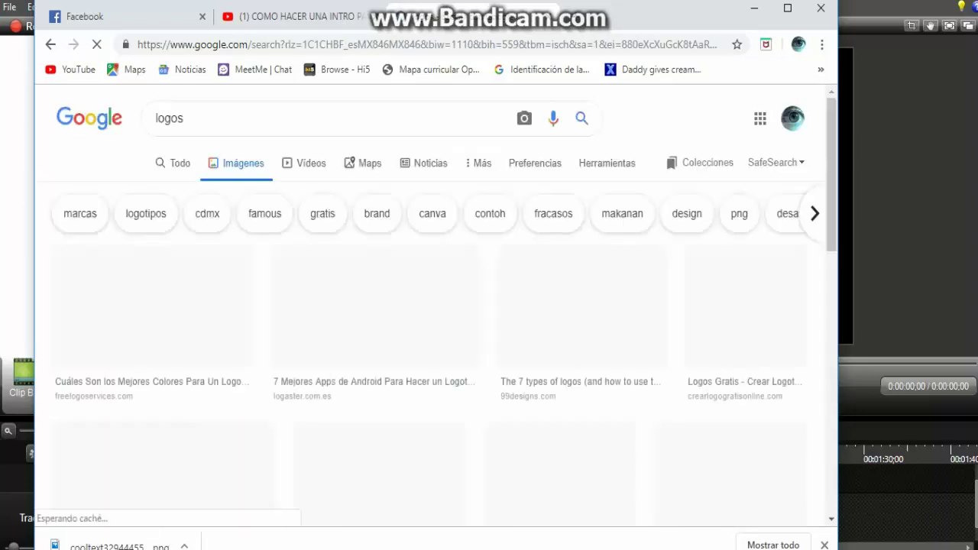
# - Look over the "logos" image results and preview the first one, showing social media icons
pyautogui.scroll(-3, 523, 327)
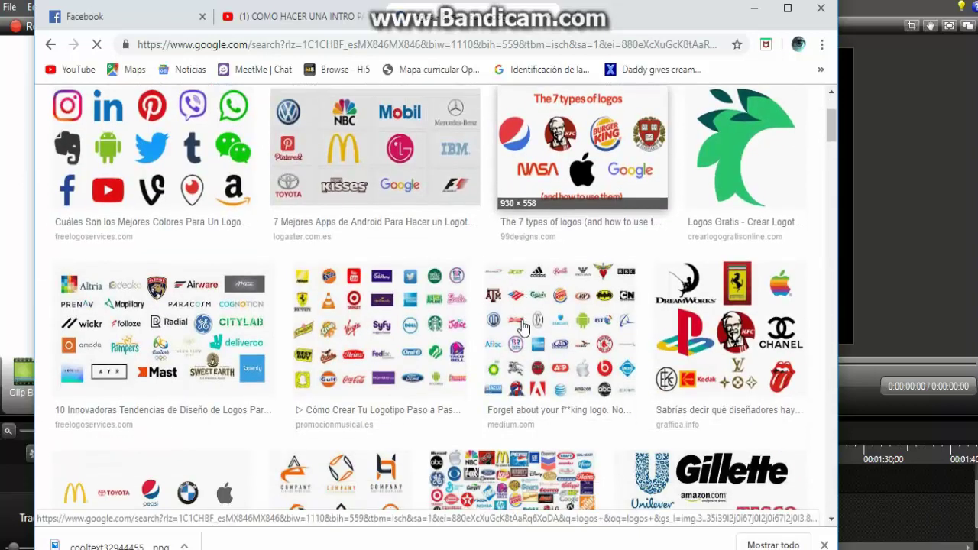
pyautogui.scroll(3, 523, 327)
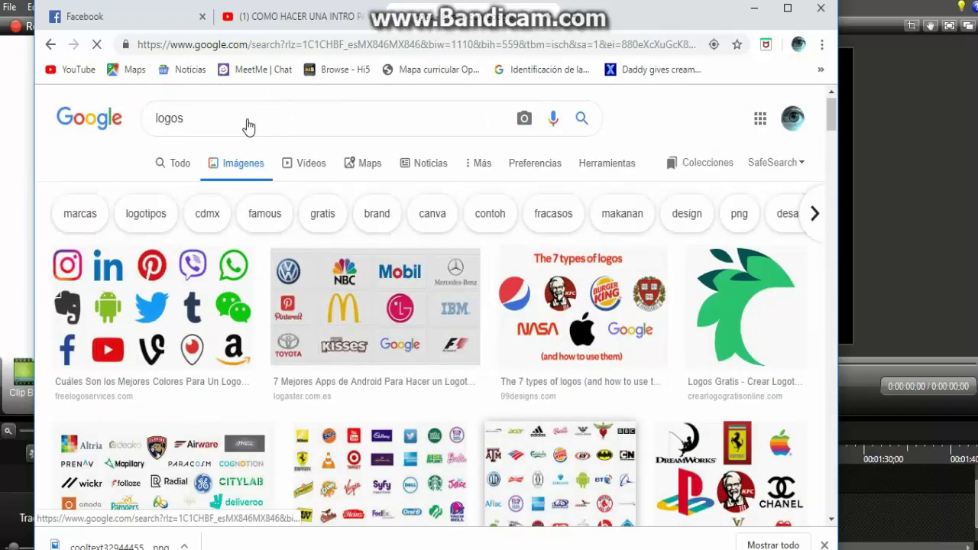
pyautogui.press('Return')
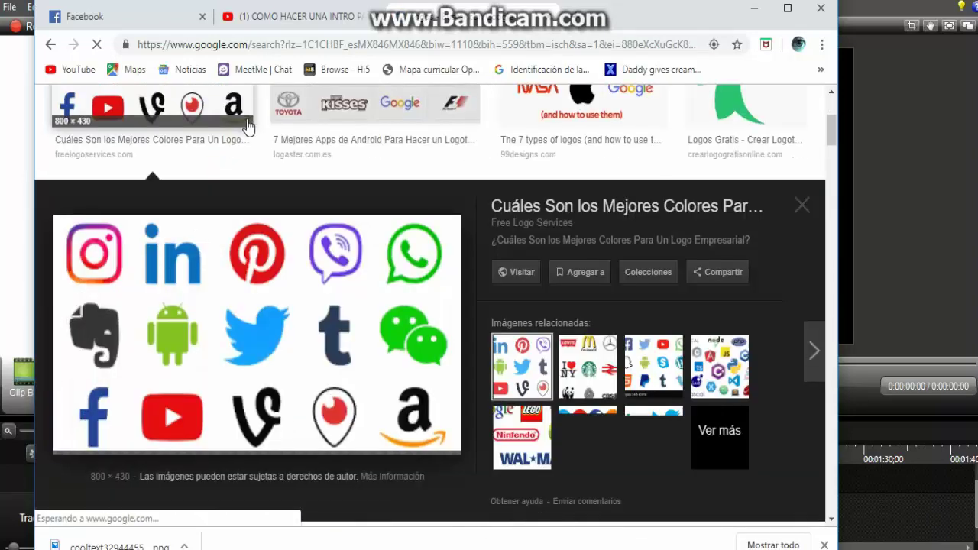
pyautogui.scroll(3, 281, 221)
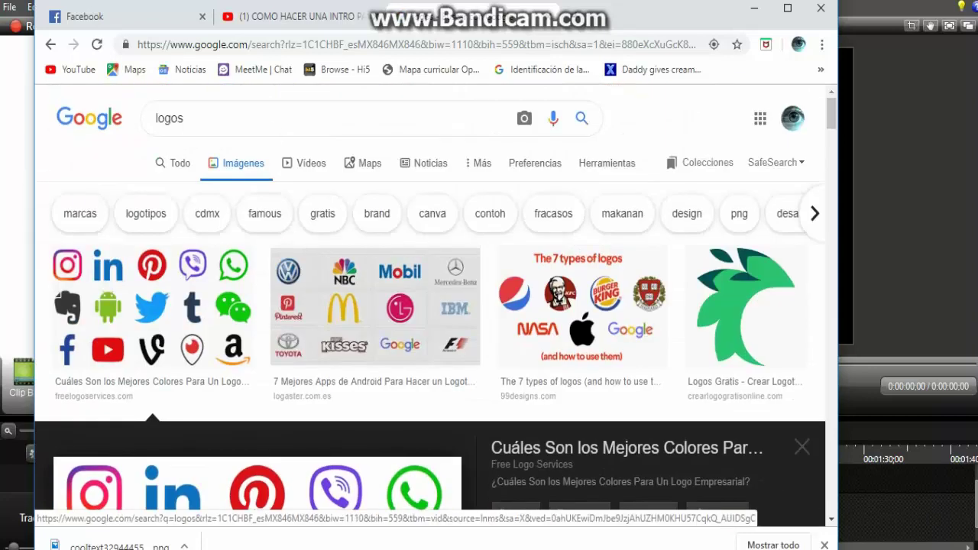
# - Replace the image search with "fondos" to find background pictures
pyautogui.press('BackSpace')
pyautogui.press('BackSpace')
pyautogui.press('BackSpace')
pyautogui.press('BackSpace')
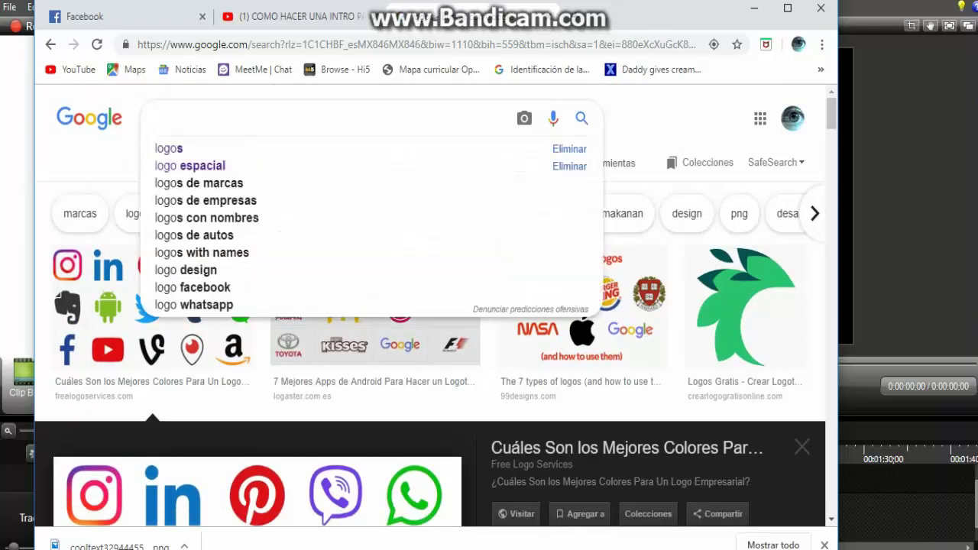
pyautogui.write('fon')
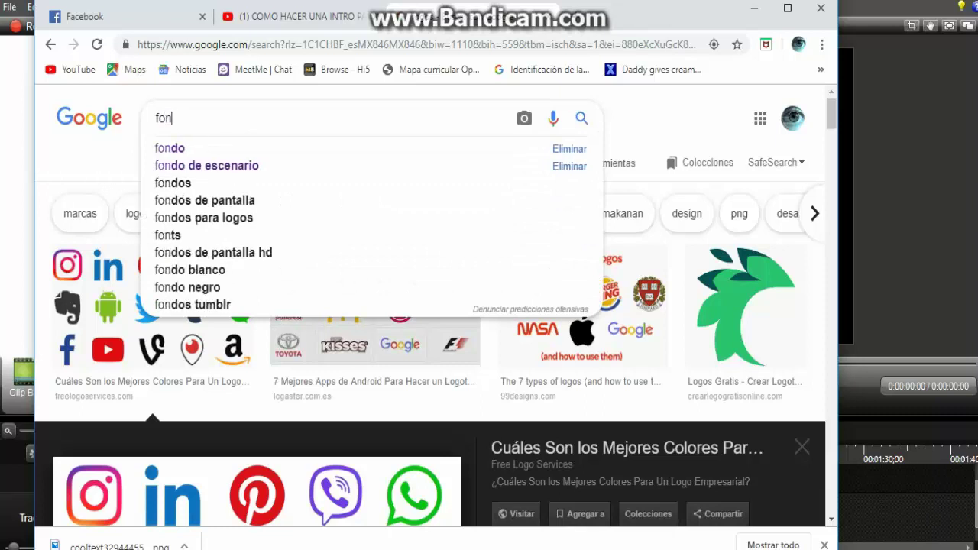
pyautogui.write('dos')
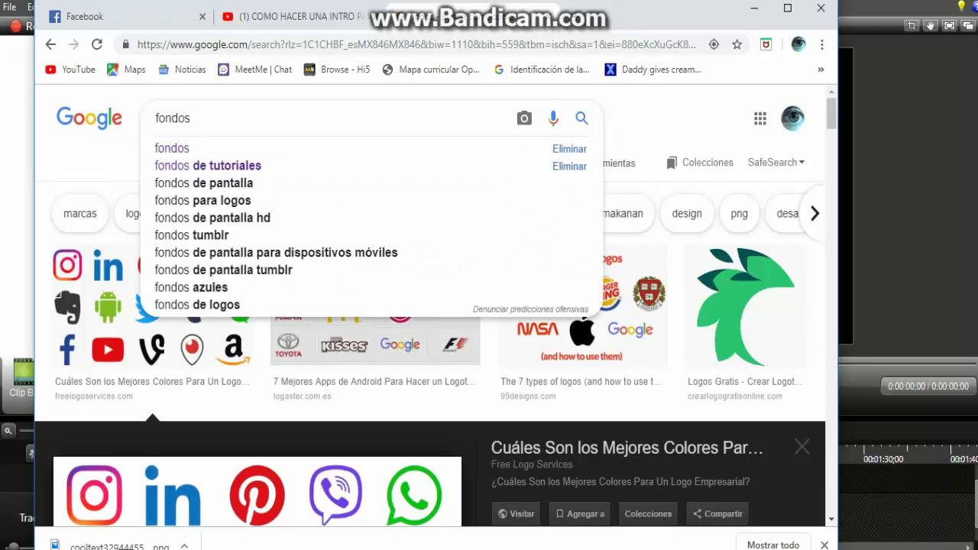
pyautogui.click(252, 147)
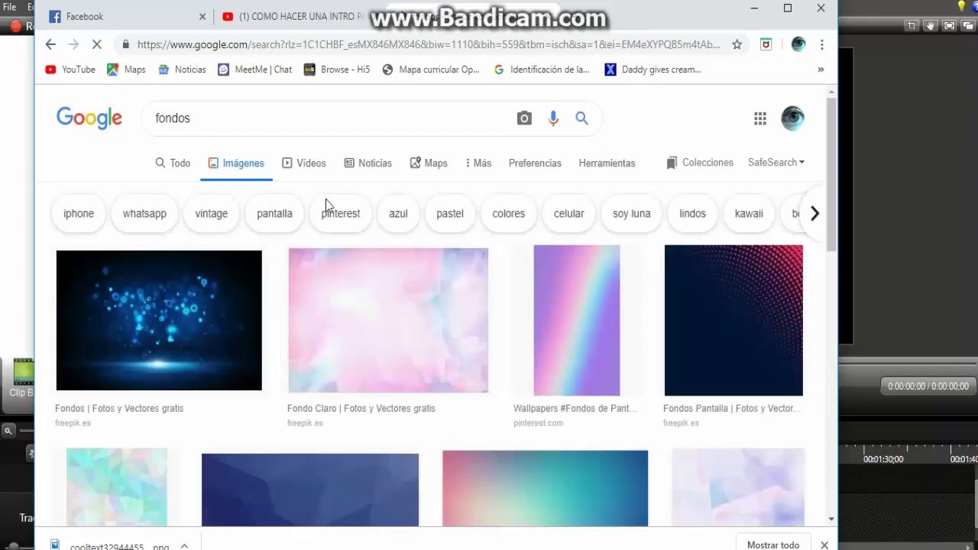
# - Save the first background image, blue lights on black, to the desktop as a JPEG named "descarga"
pyautogui.rightClick(166, 338)
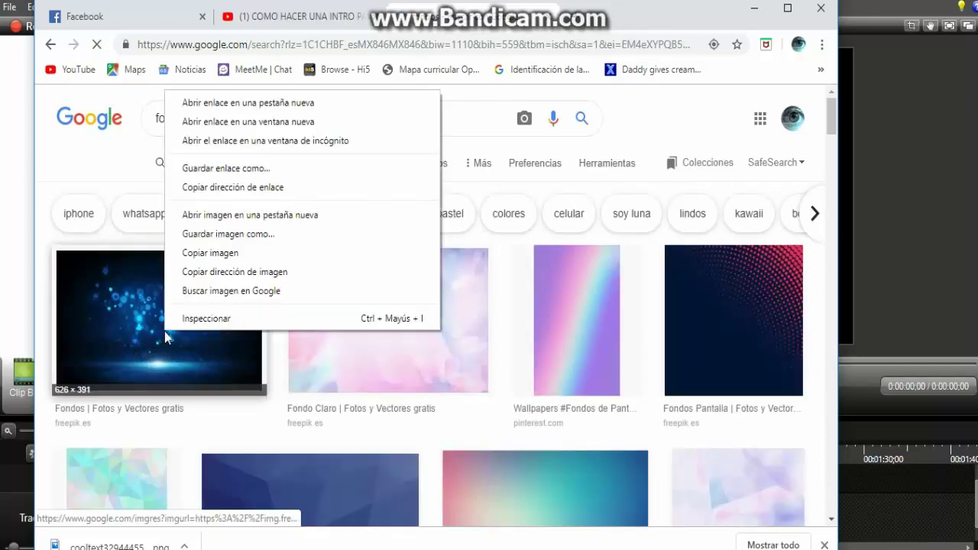
pyautogui.click(211, 242)
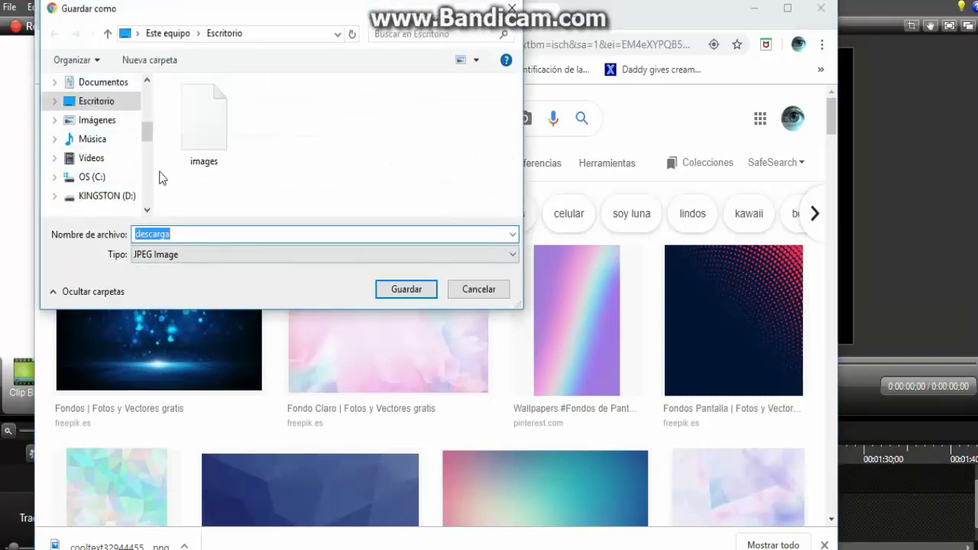
pyautogui.click(405, 289)
# - Switch to Camtasia and import the "426214-Musica sin copyright[Electronica] - YouTube" audio file from the NCS COPYRIGTH folder on KINGSTON (D:)
pyautogui.click(754, 11)
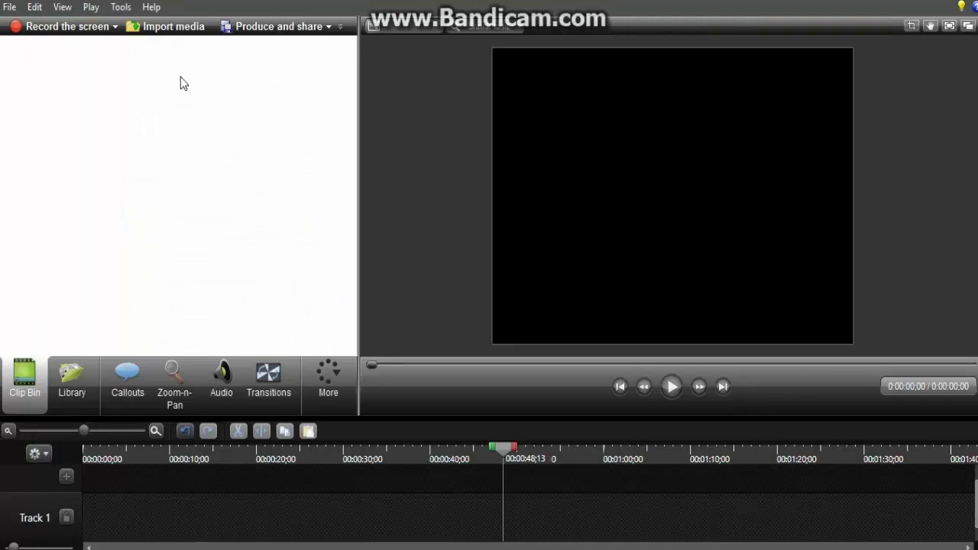
pyautogui.click(141, 29)
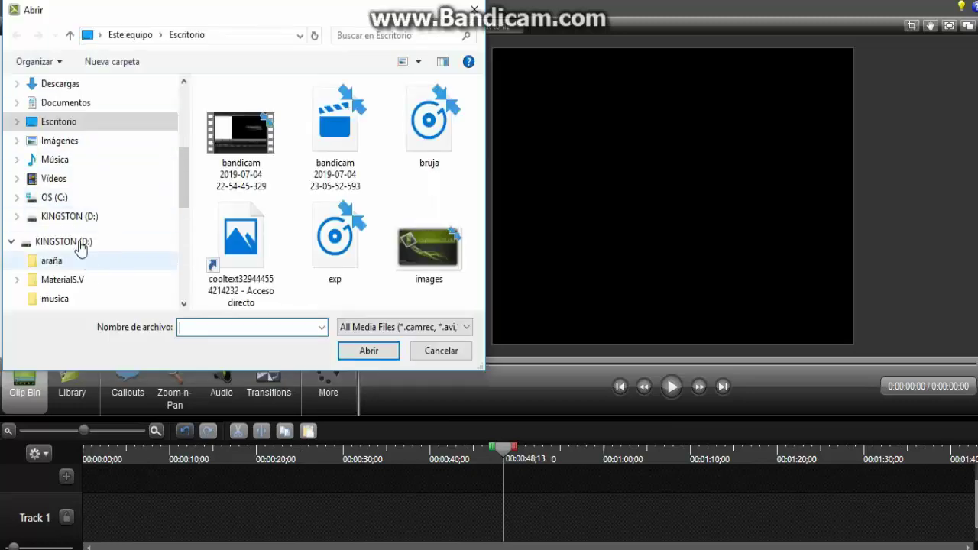
pyautogui.click(73, 222)
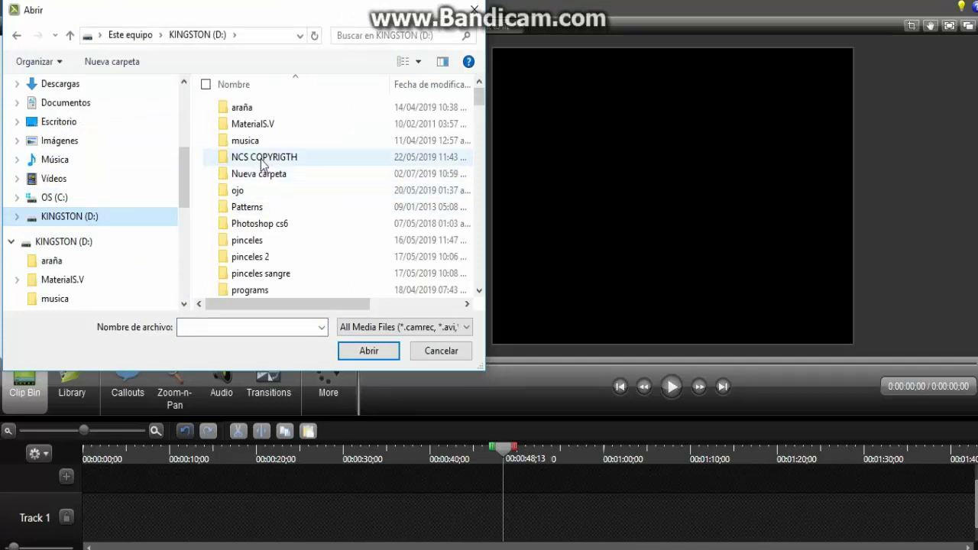
pyautogui.doubleClick(262, 157)
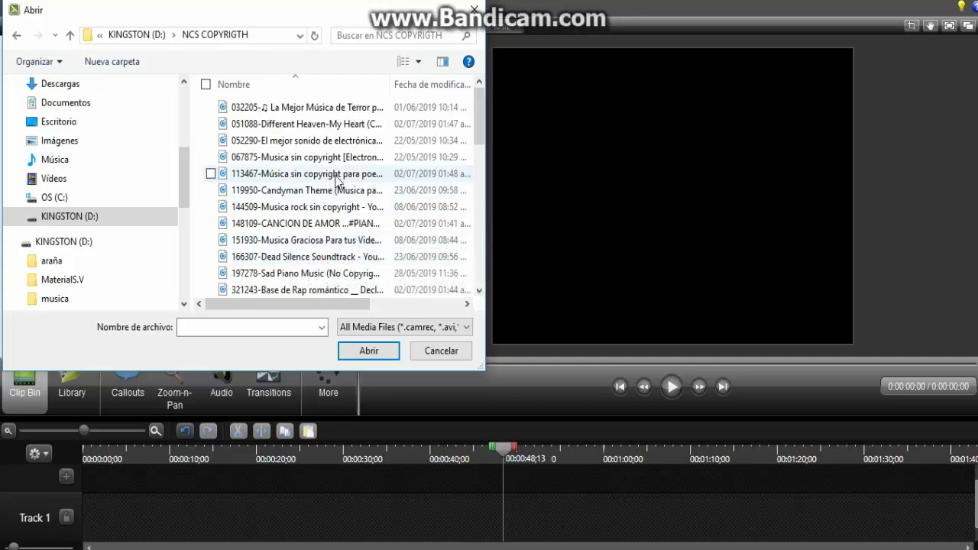
pyautogui.click(323, 211)
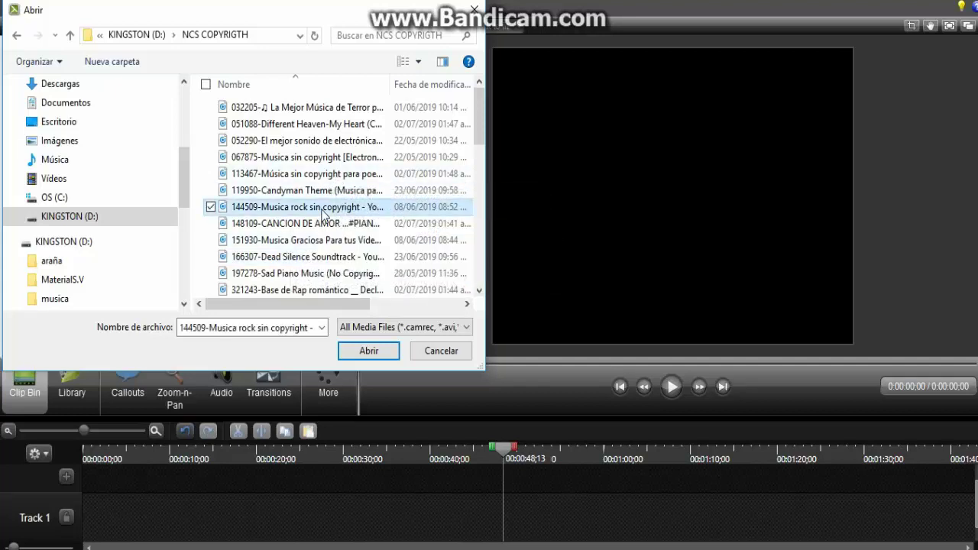
pyautogui.scroll(-1, 314, 245)
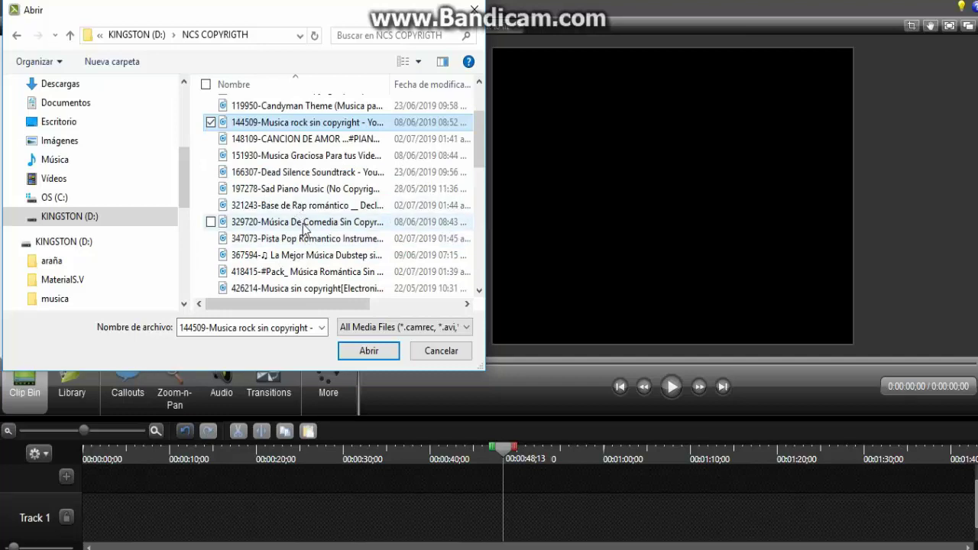
pyautogui.scroll(-1, 321, 252)
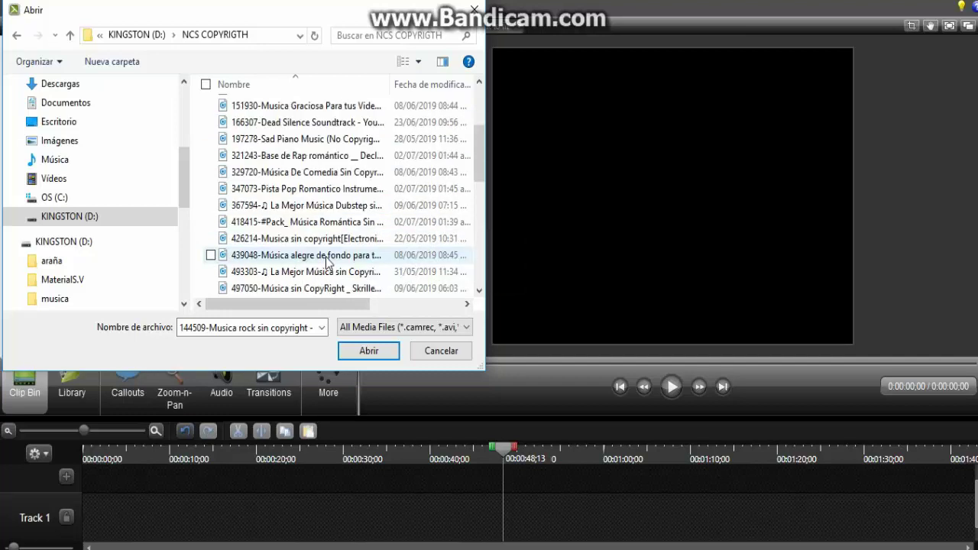
pyautogui.click(331, 238)
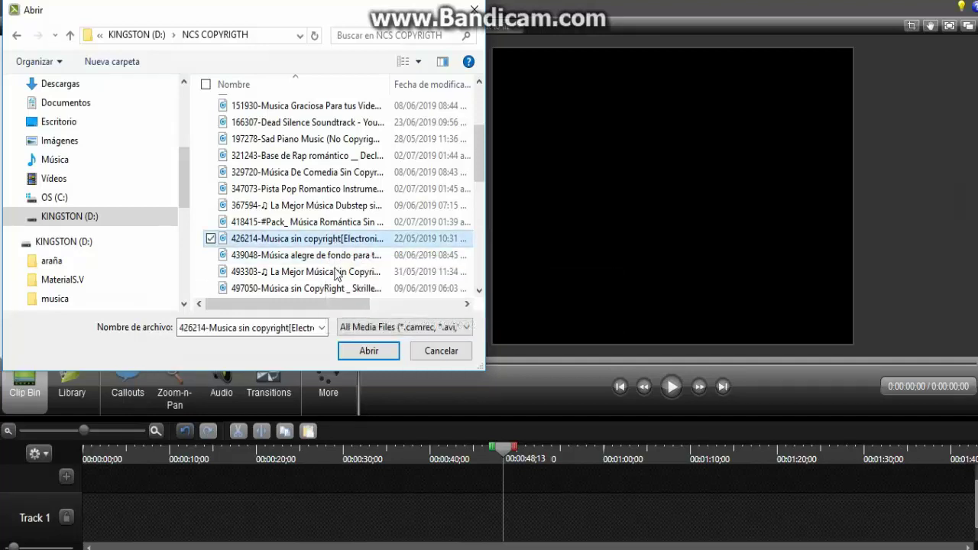
pyautogui.click(359, 350)
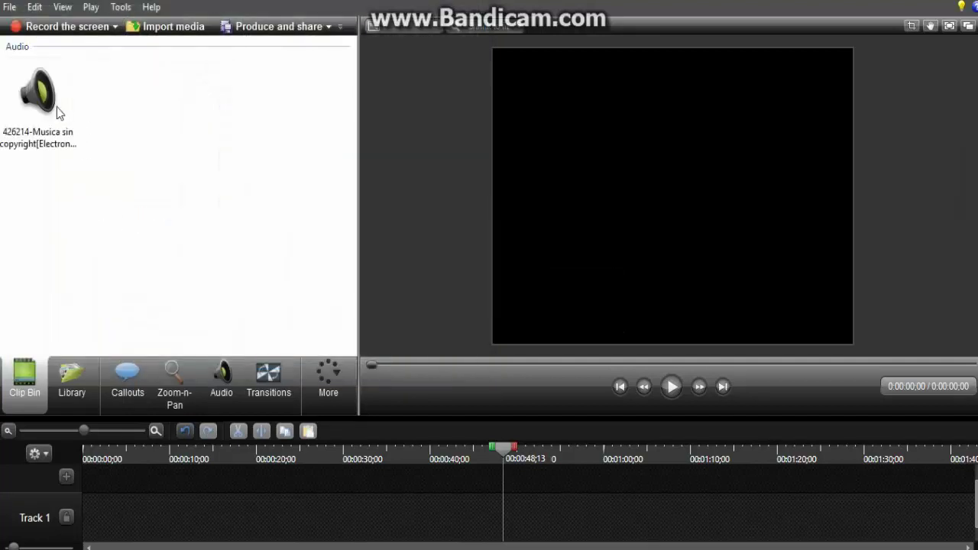
# - Briefly preview the imported music clip before placing it on the timeline
pyautogui.click(48, 107)
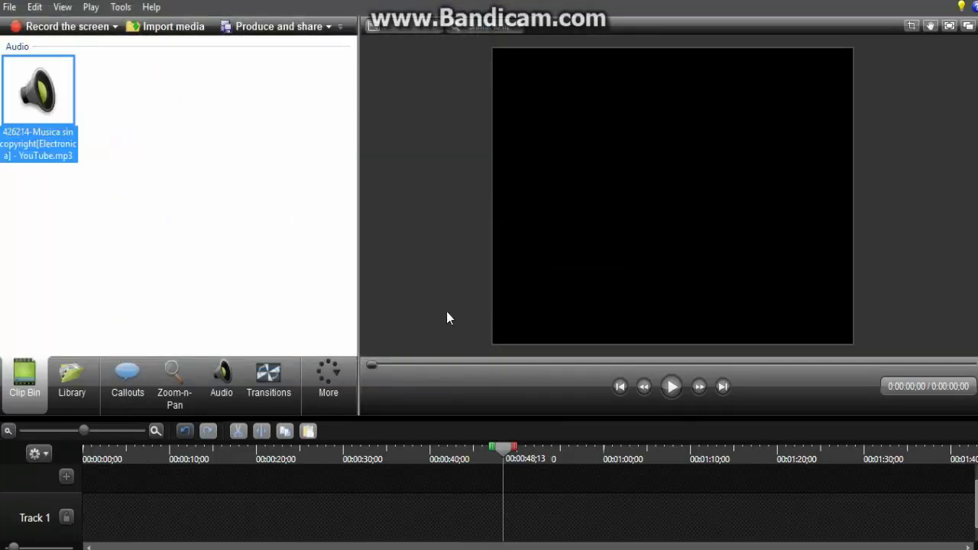
pyautogui.click(671, 388)
pyautogui.click(669, 387)
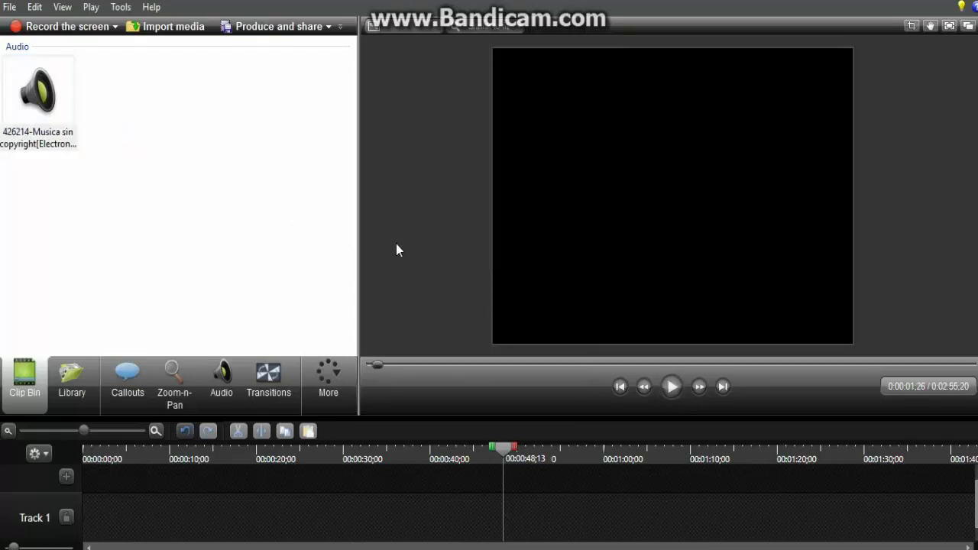
# - Place the music clip at the start of Track 1 and play it from the beginning to about 0:00:30
pyautogui.moveTo(42, 84); pyautogui.dragTo(264, 514)
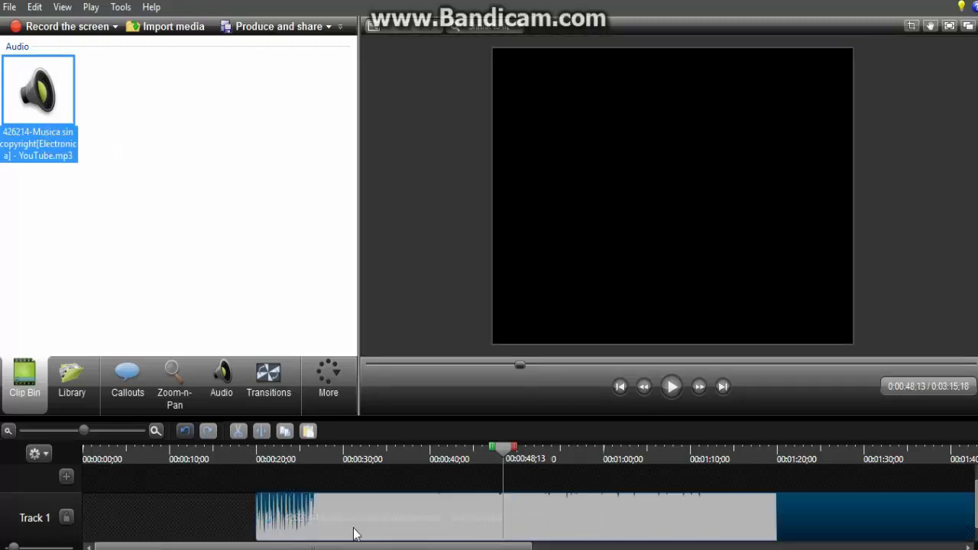
pyautogui.moveTo(354, 534); pyautogui.dragTo(78, 539)
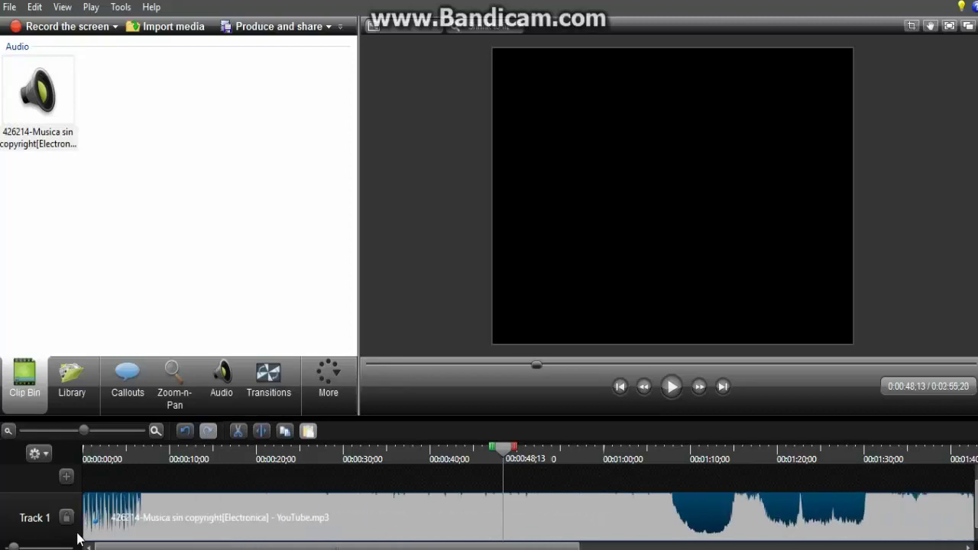
pyautogui.moveTo(502, 457); pyautogui.dragTo(66, 486)
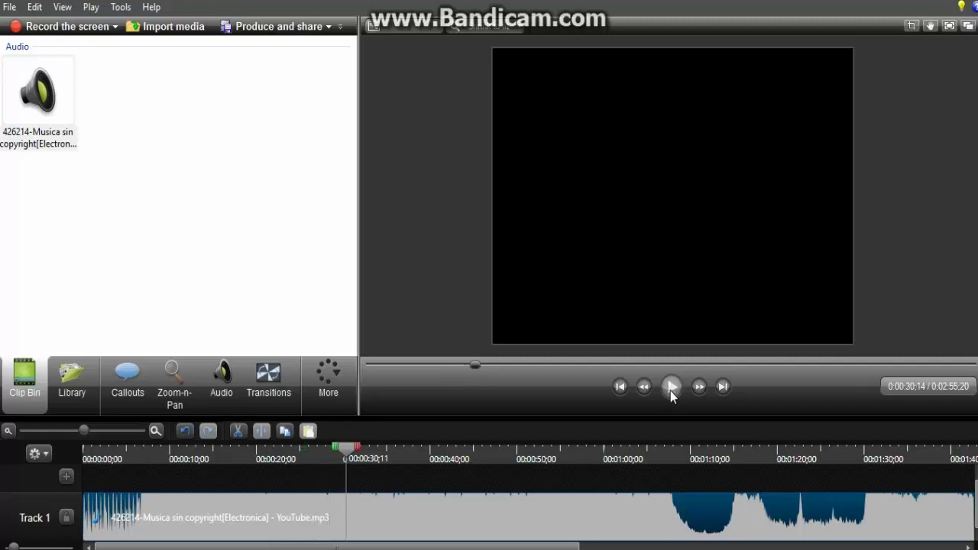
pyautogui.click(672, 390)
# - Delete about the first 30 seconds of the music and move the remaining clip to the start of Track 1
pyautogui.moveTo(335, 445); pyautogui.dragTo(41, 482)
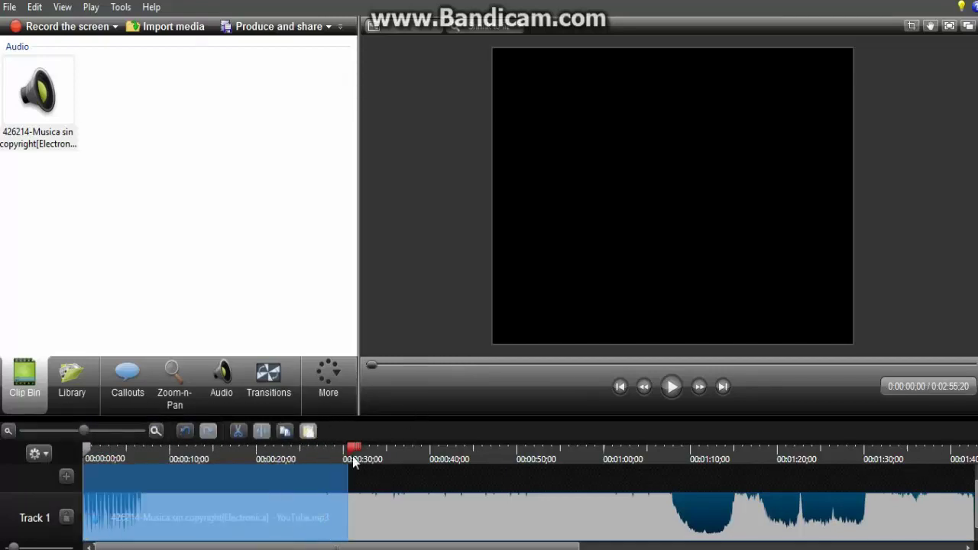
pyautogui.rightClick(295, 511)
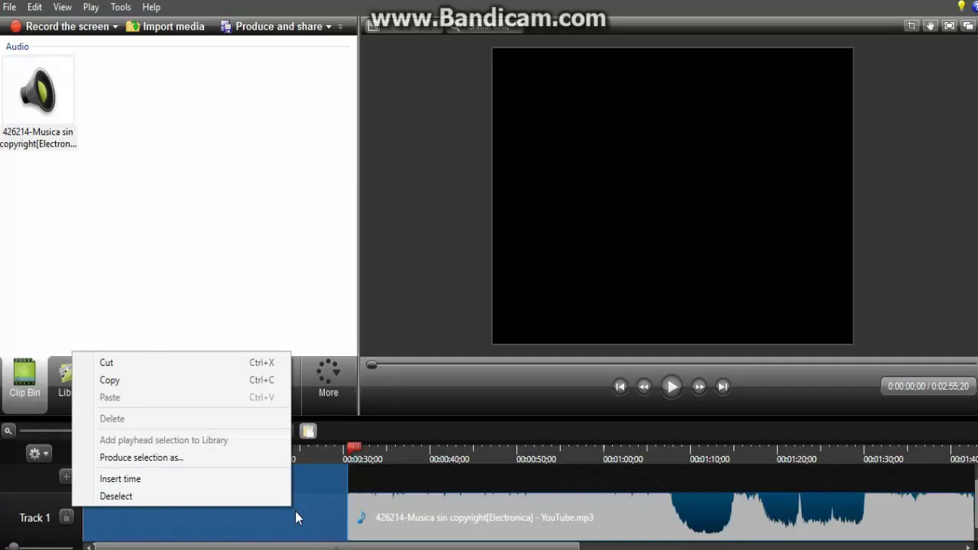
pyautogui.click(200, 498)
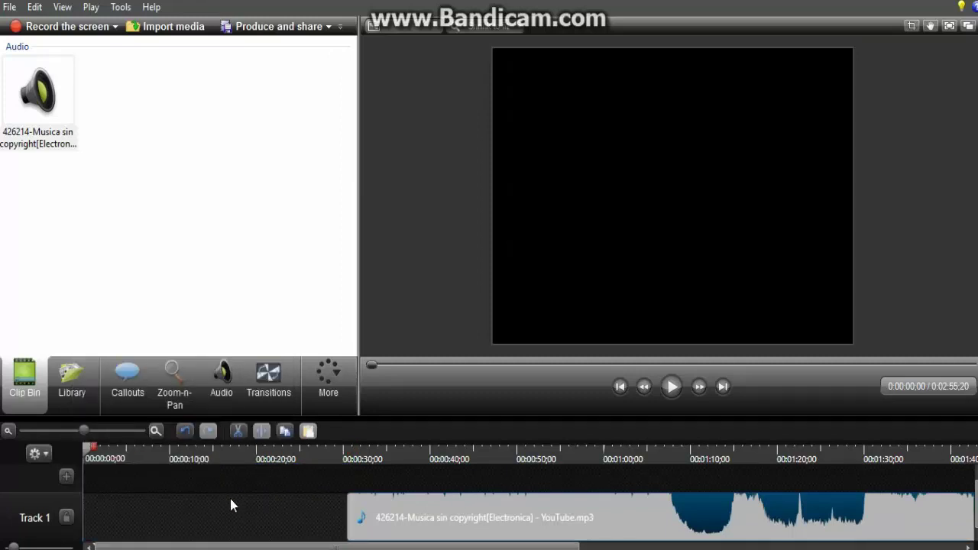
pyautogui.moveTo(424, 527); pyautogui.dragTo(100, 542)
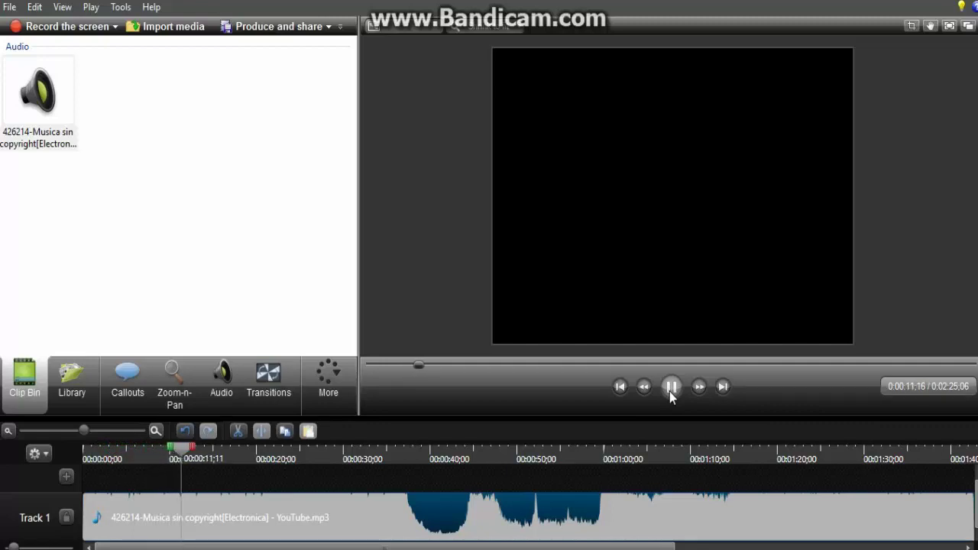
# - Stop playback at 0:00:13;10, delete the music from that point to its end, and clear the time selection
pyautogui.click(671, 388)
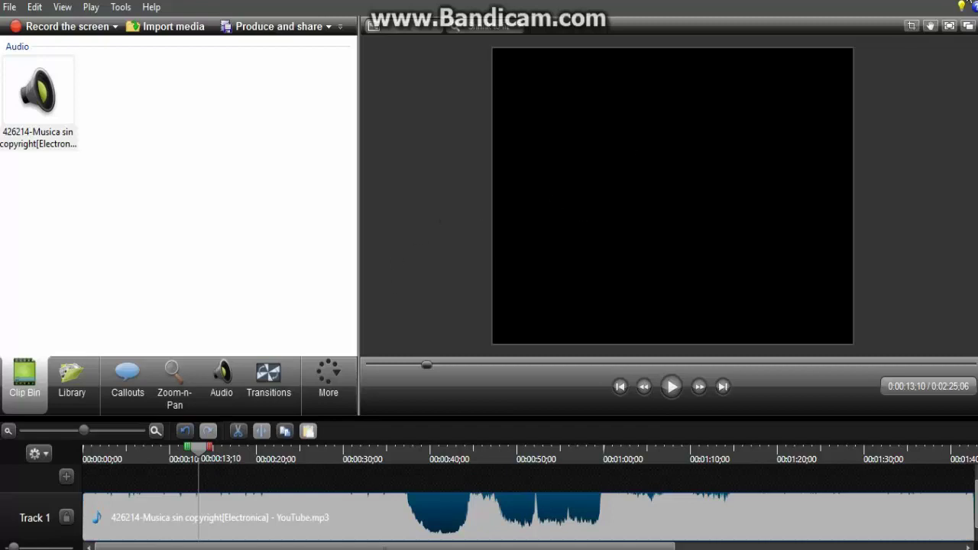
pyautogui.click(457, 164)
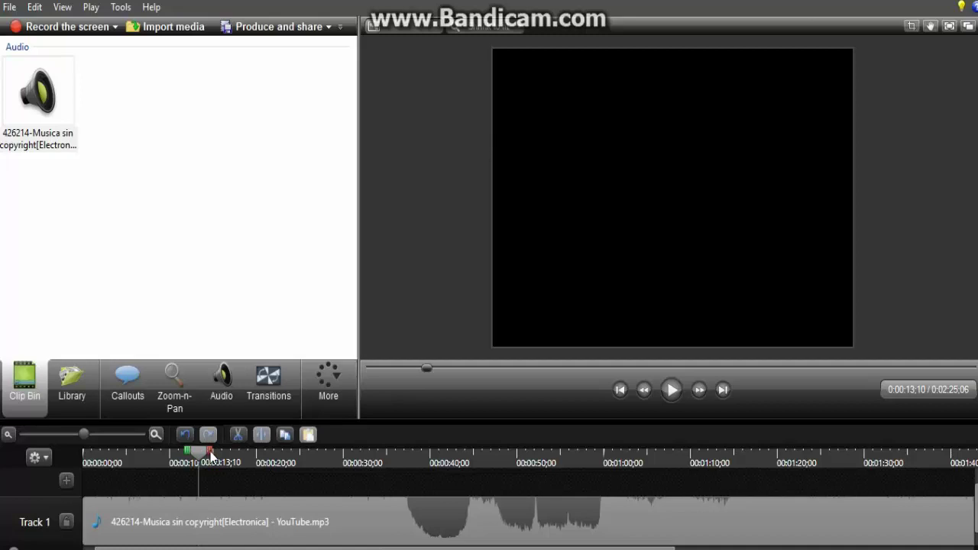
pyautogui.moveTo(210, 451)
pyautogui.mouseDown()
pyautogui.moveTo(968, 453)
pyautogui.moveTo(924, 452)
pyautogui.mouseUp()
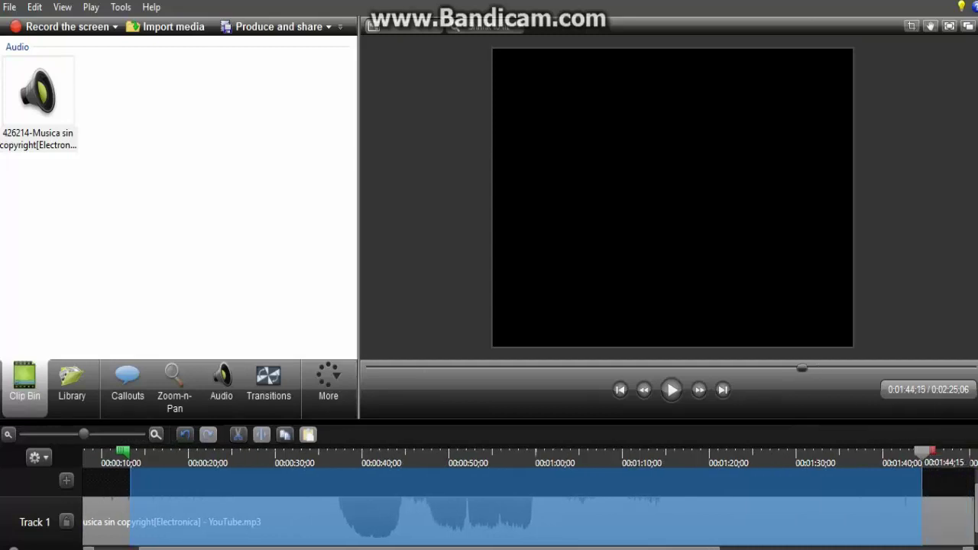
pyautogui.hscroll(6, 530, 497)
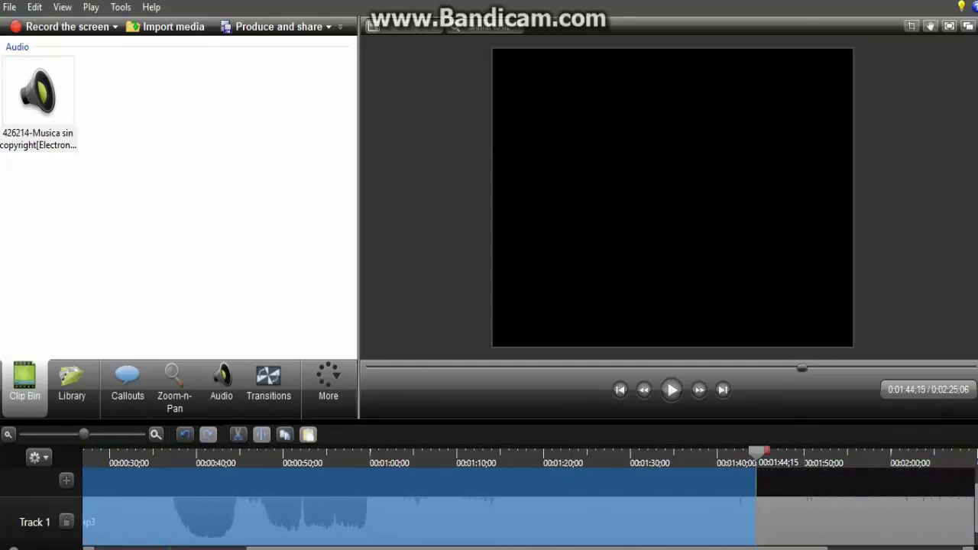
pyautogui.hscroll(3, 530, 497)
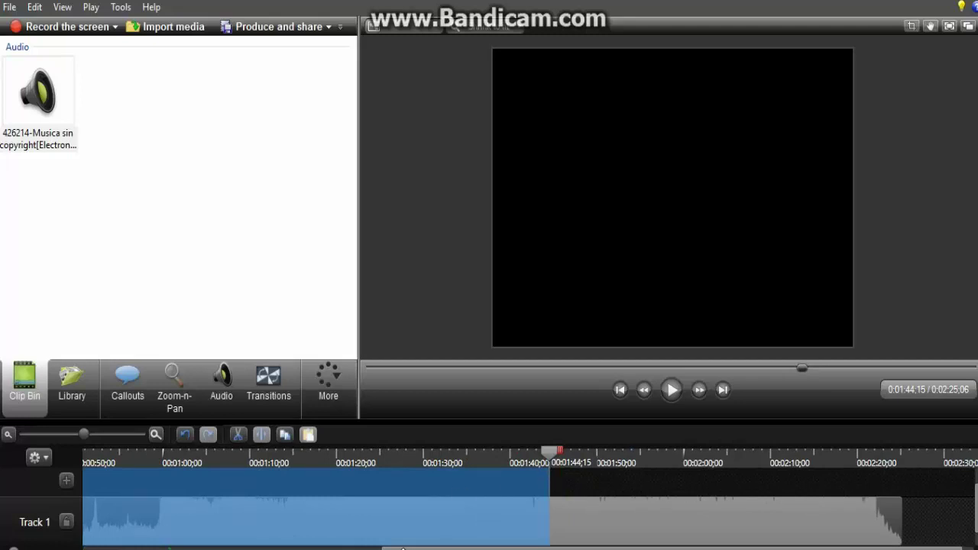
pyautogui.moveTo(404, 549)
pyautogui.mouseDown()
pyautogui.moveTo(144, 549)
pyautogui.moveTo(423, 549)
pyautogui.mouseUp()
pyautogui.moveTo(560, 456); pyautogui.dragTo(883, 493)
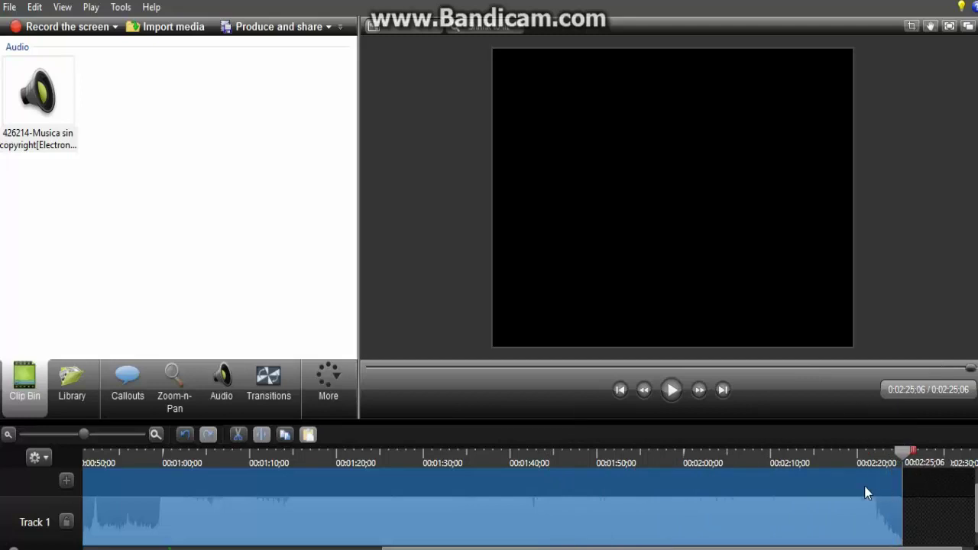
pyautogui.press('Delete')
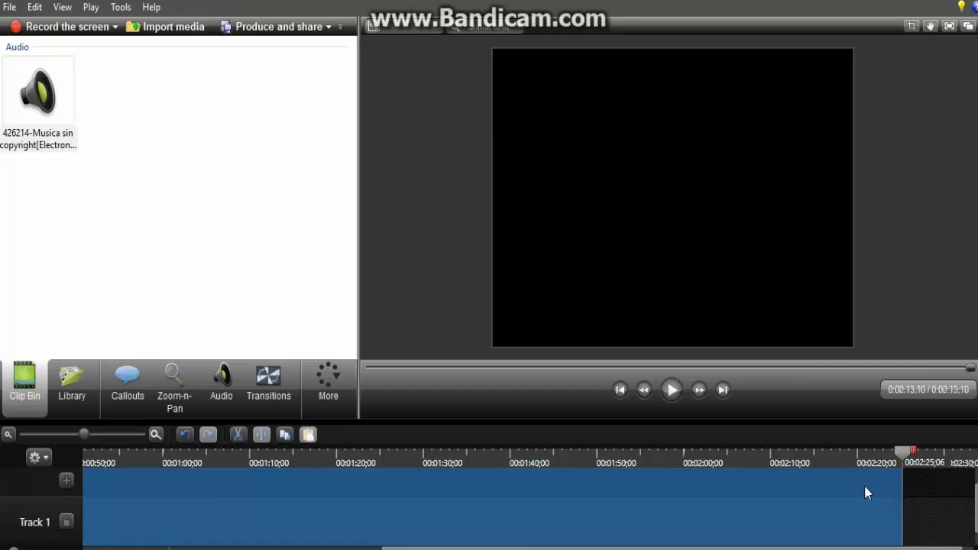
pyautogui.rightClick(725, 528)
pyautogui.click(557, 510)
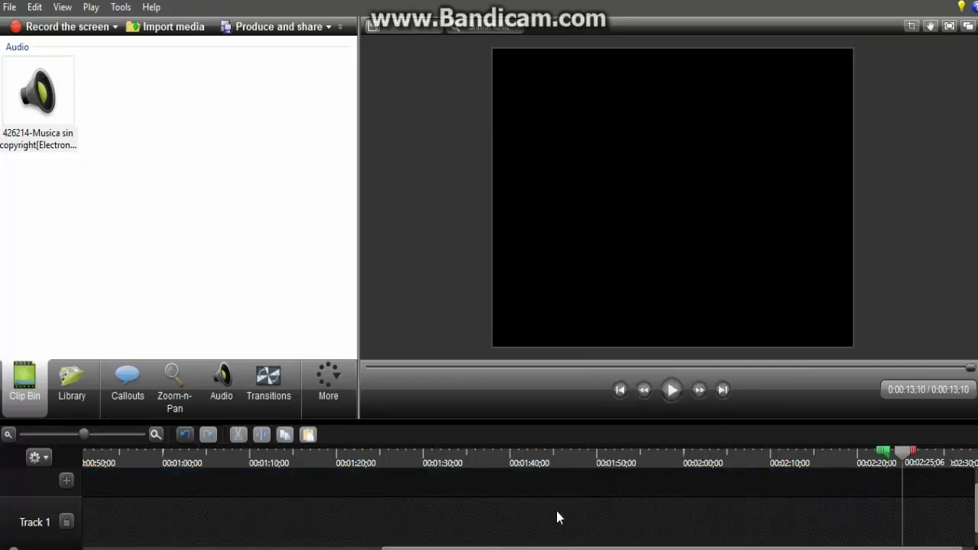
# - Return the playhead to the beginning of the timeline
pyautogui.moveTo(398, 548); pyautogui.dragTo(82, 544)
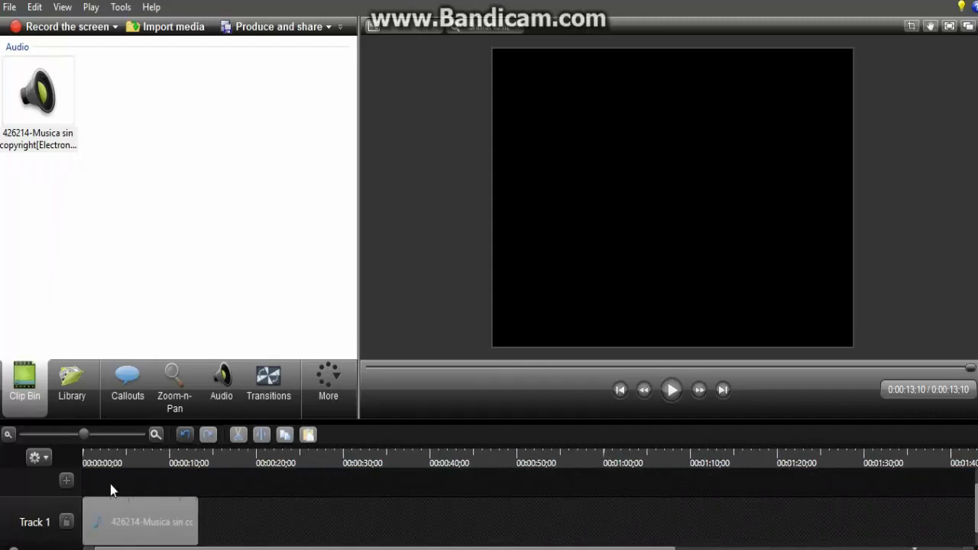
pyautogui.click(95, 463)
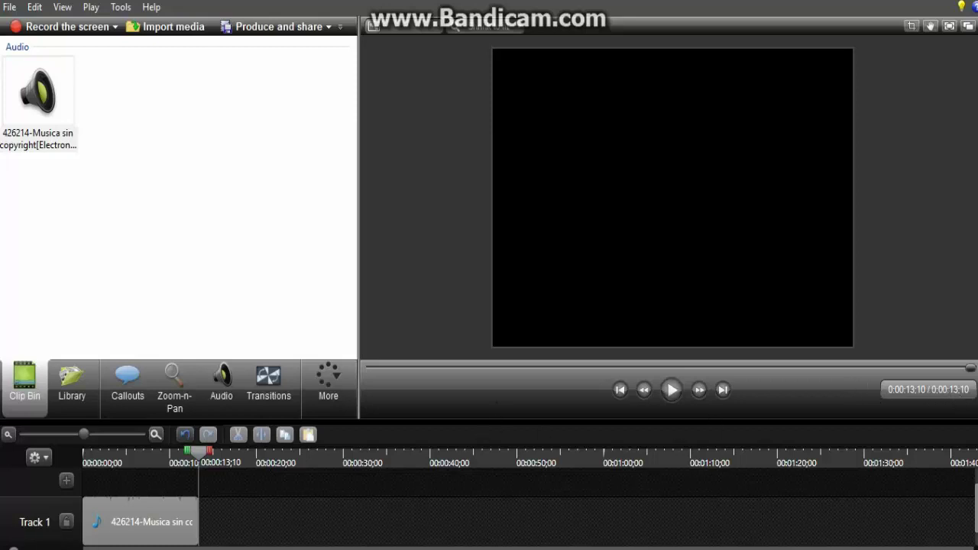
pyautogui.click(86, 459)
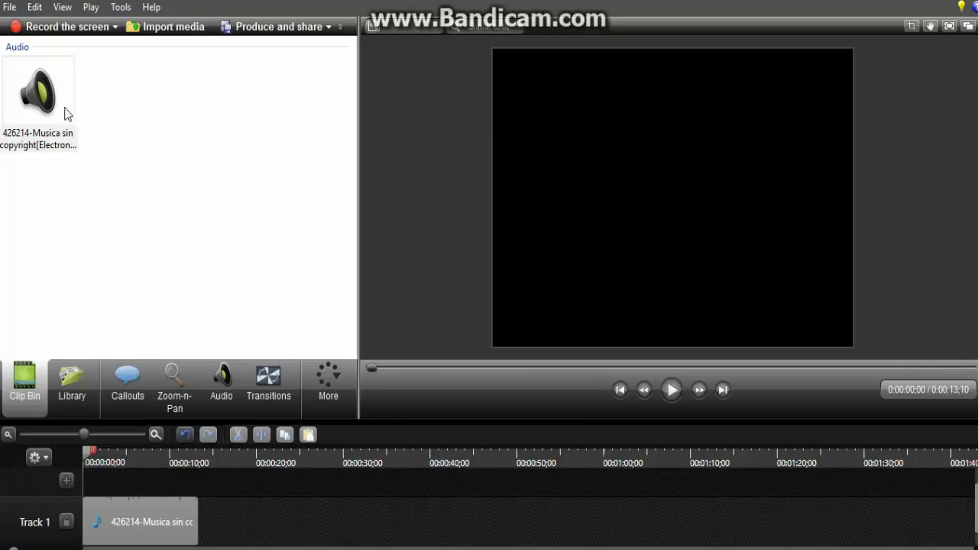
# - Import the turquoise "youtube" logo image from the desktop (Escritorio) into the project media
pyautogui.click(144, 29)
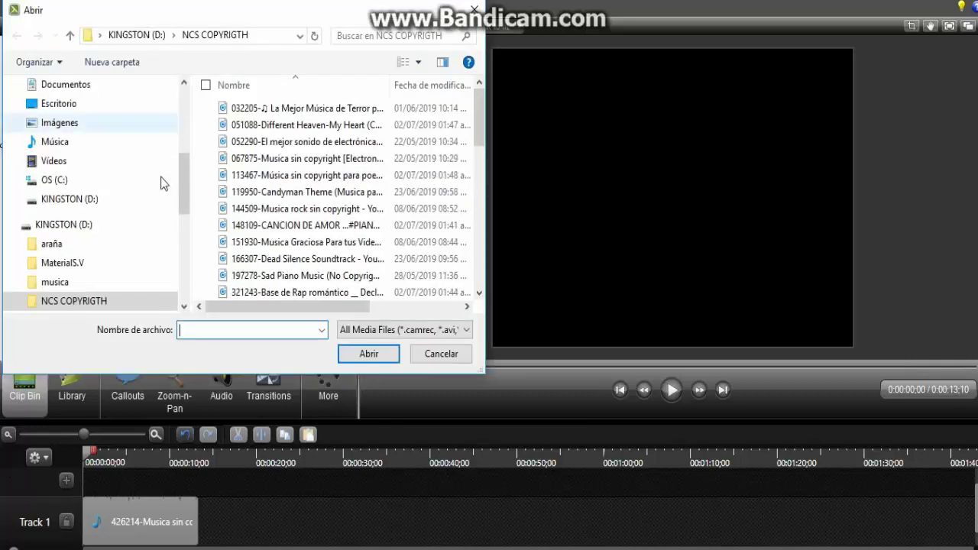
pyautogui.click(60, 105)
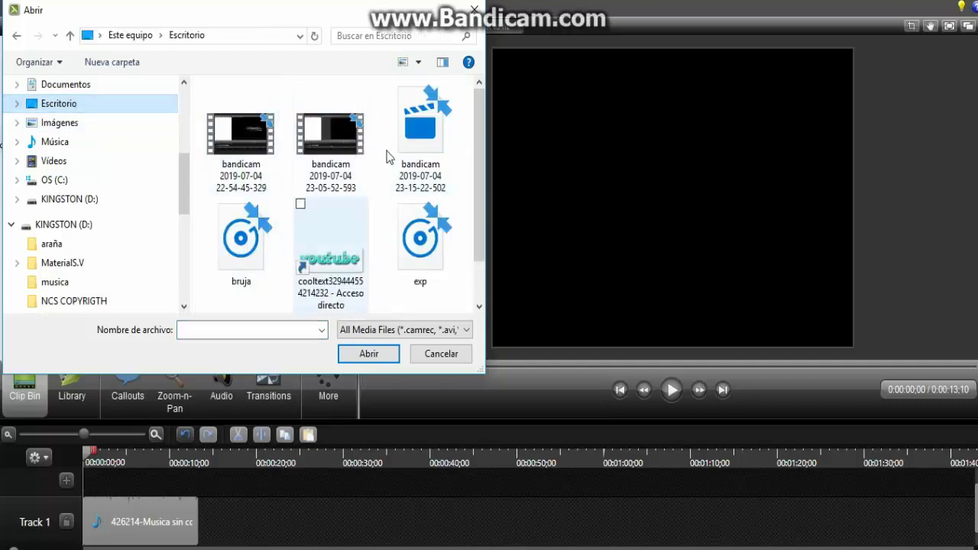
pyautogui.scroll(-1, 410, 200)
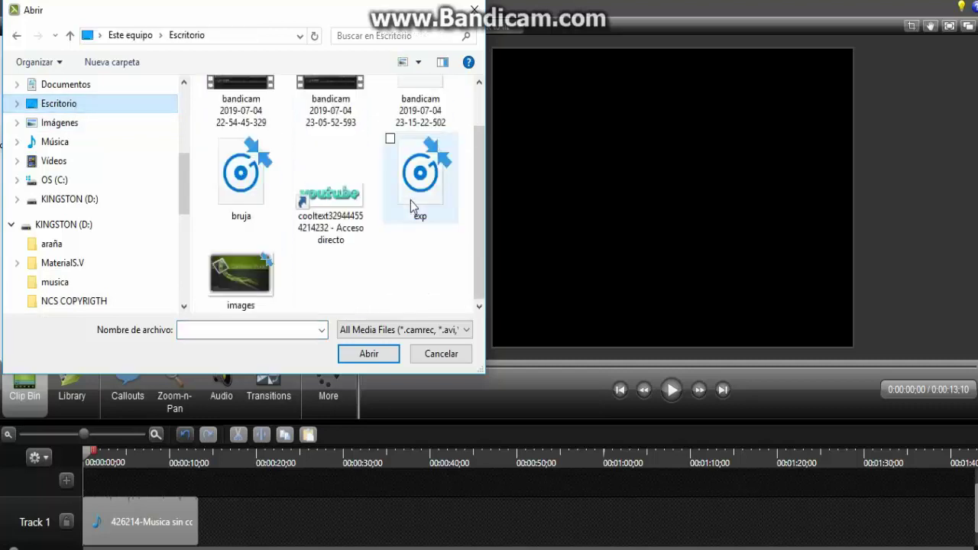
pyautogui.click(304, 145)
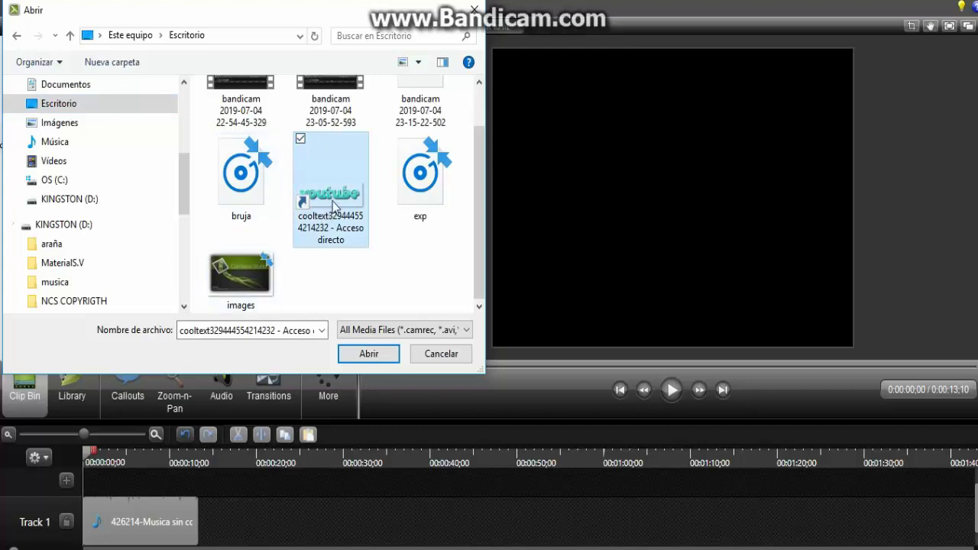
pyautogui.scroll(1, 333, 201)
pyautogui.scroll(-1, 333, 201)
pyautogui.scroll(1, 366, 190)
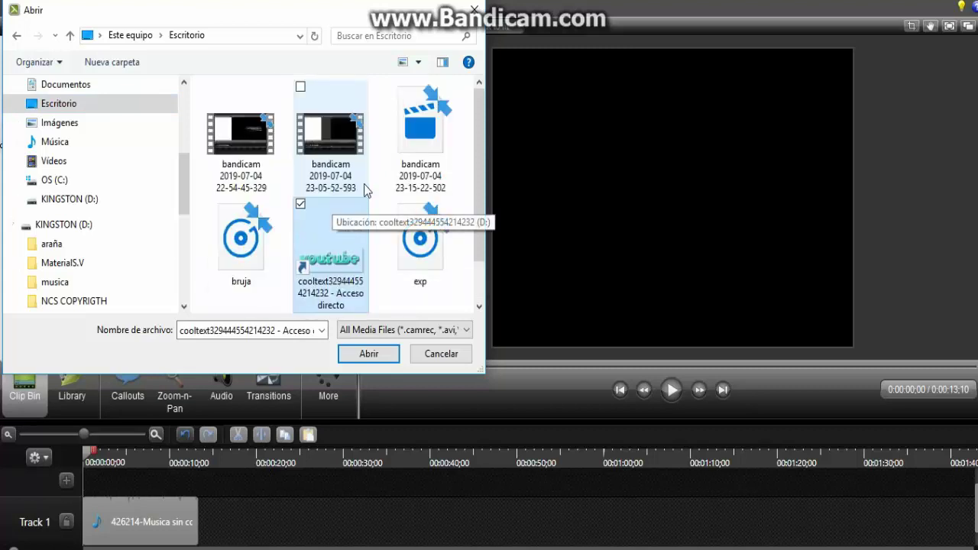
pyautogui.scroll(-1, 365, 190)
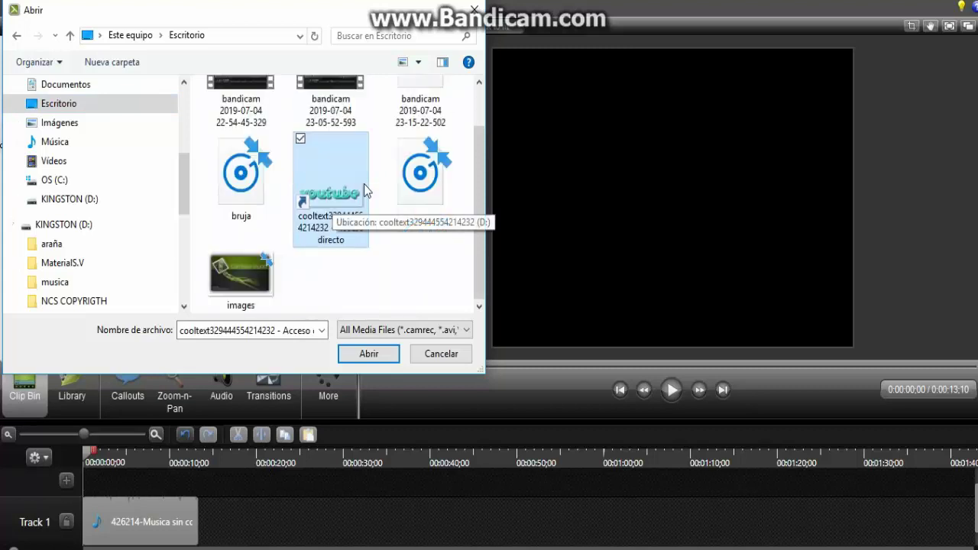
pyautogui.click(368, 354)
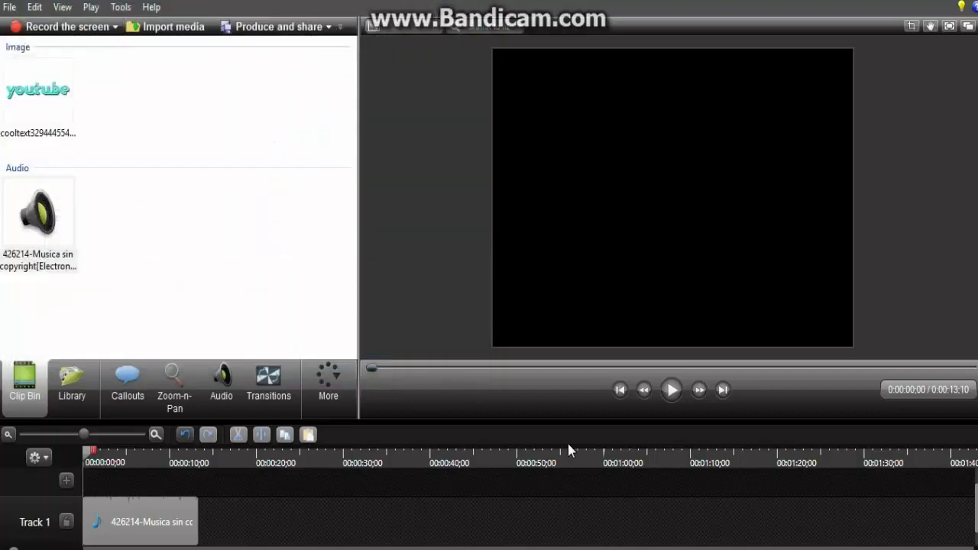
# - Switch to Chrome, save the blue glowing-lights background from the "fondos" image results to the desktop as descarga, and return to Camtasia
pyautogui.hotkey('alt', 'Tab')
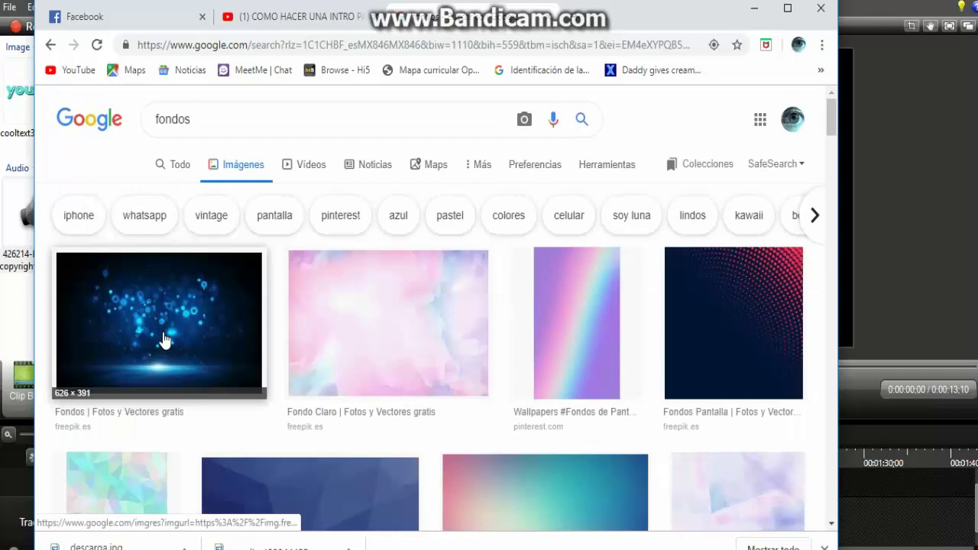
pyautogui.rightClick(164, 337)
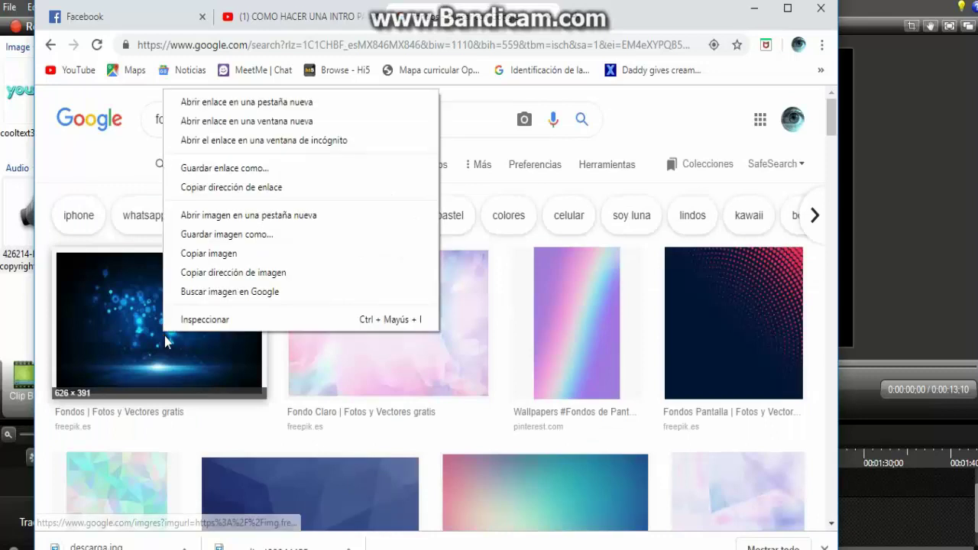
pyautogui.click(219, 235)
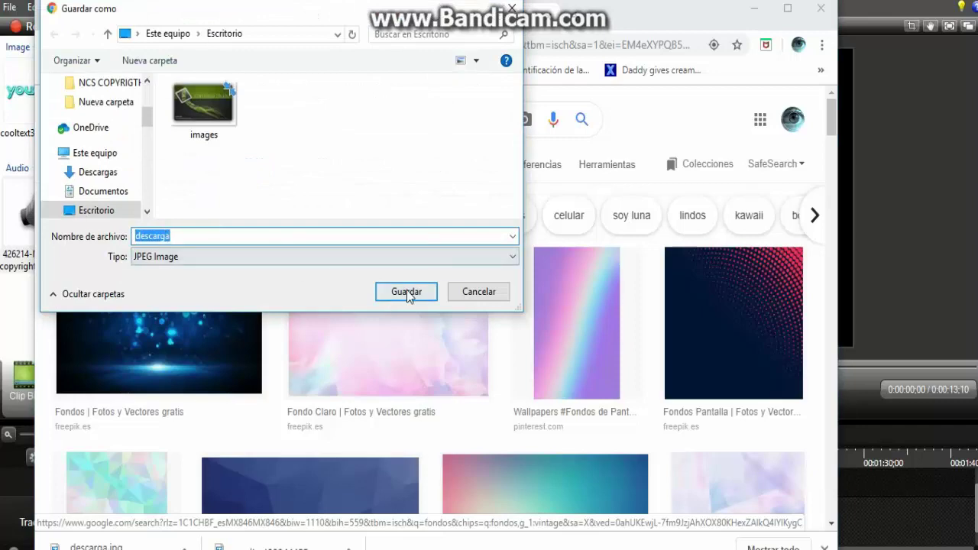
pyautogui.click(407, 291)
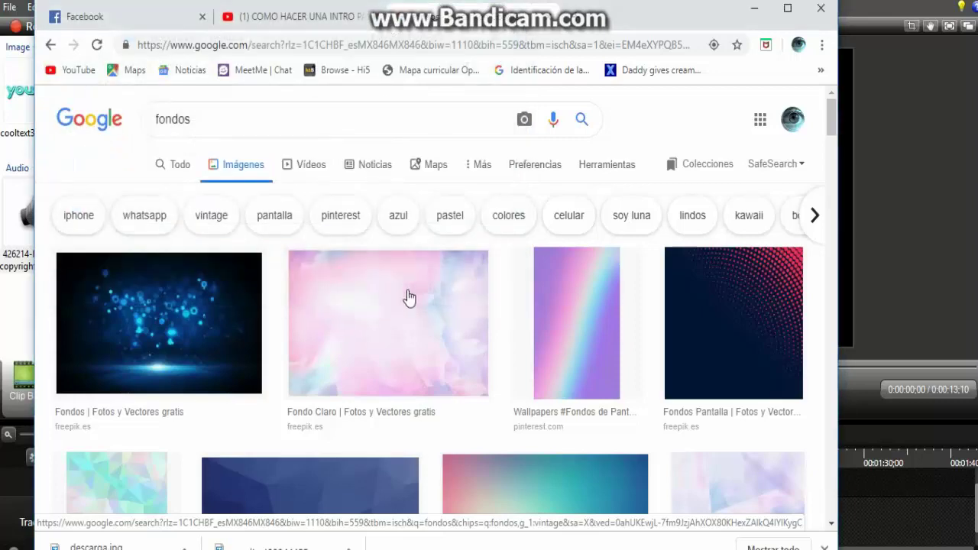
pyautogui.click(753, 9)
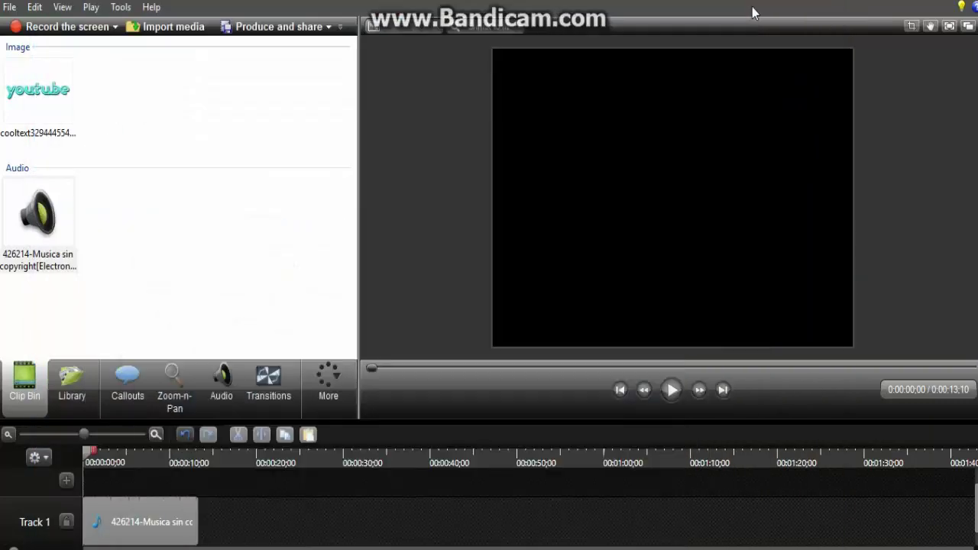
# - Import the background image descarga from the desktop (Escritorio) into the project media
pyautogui.click(157, 29)
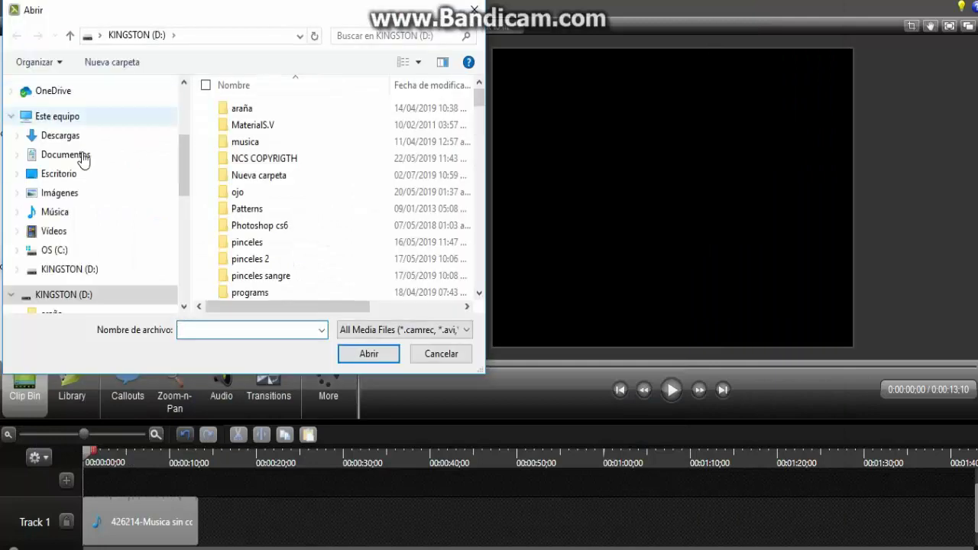
pyautogui.click(70, 181)
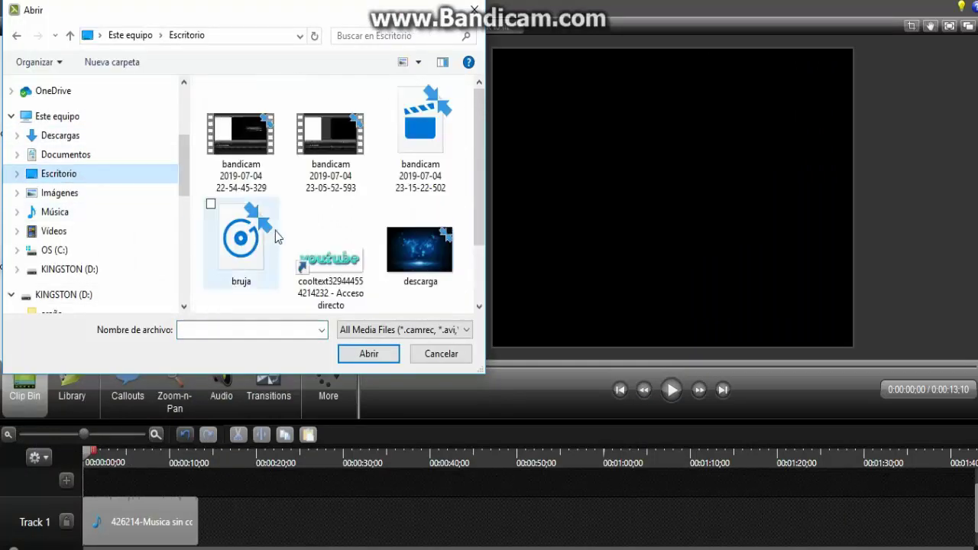
pyautogui.click(419, 248)
pyautogui.click(369, 353)
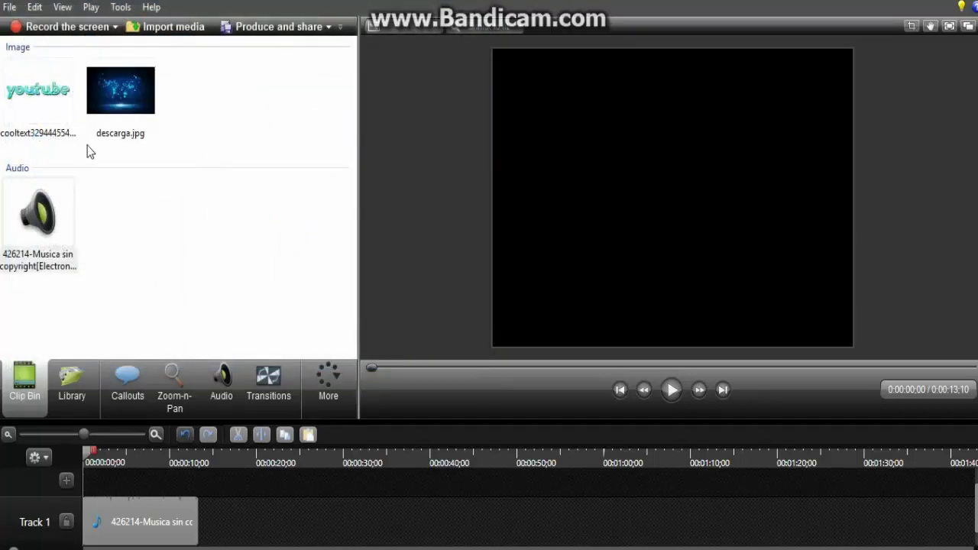
# - Add Track 2 and Track 3 to the timeline above the music track
pyautogui.click(120, 99)
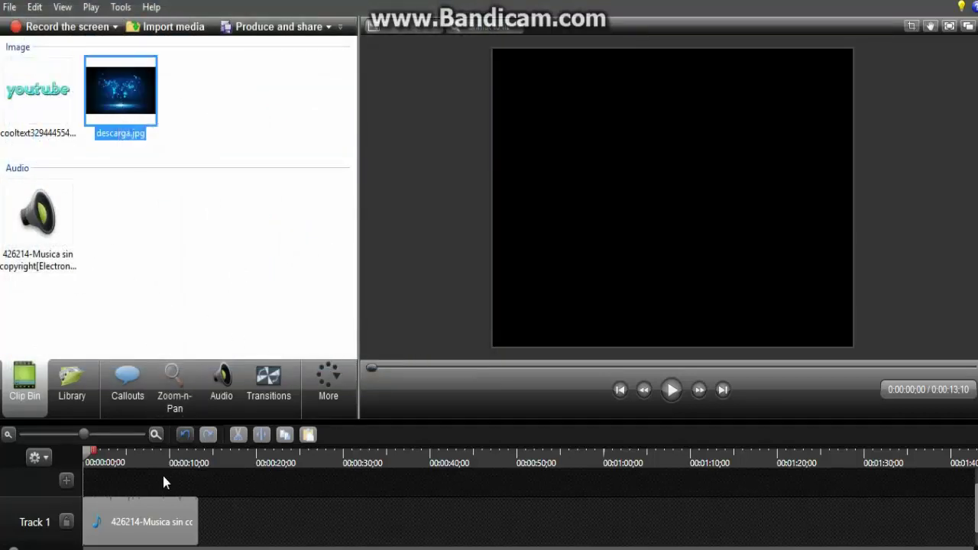
pyautogui.click(65, 485)
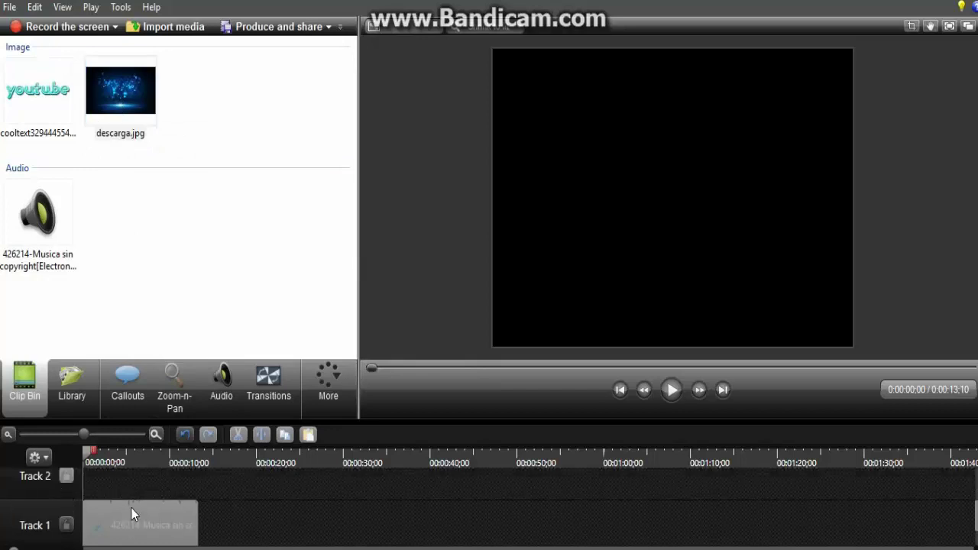
pyautogui.click(68, 481)
pyautogui.scroll(-2, 129, 501)
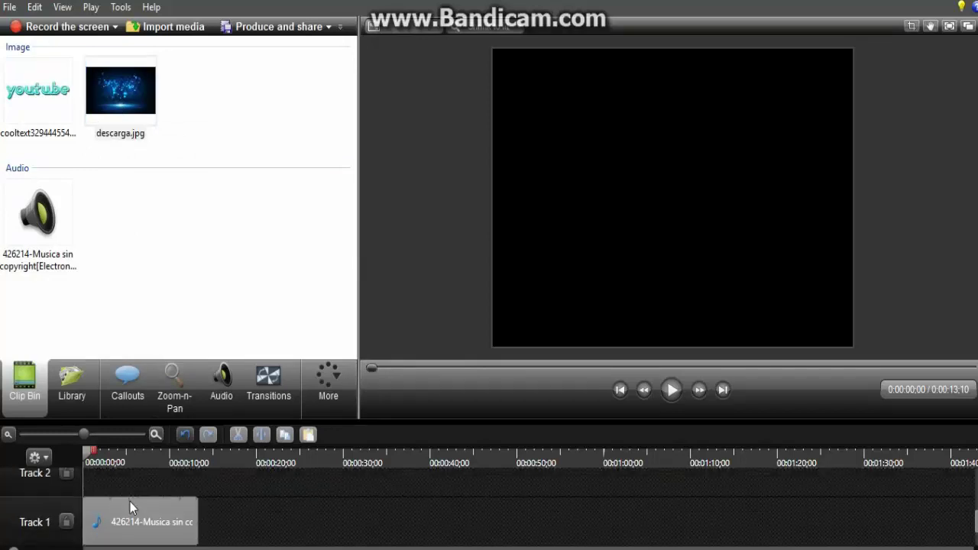
pyautogui.scroll(1, 129, 501)
# - Place descarga.jpg at the start of Track 2, with the editing dimensions set to 1280 x 720, YouTube & Screencast (16:9)
pyautogui.click(135, 137)
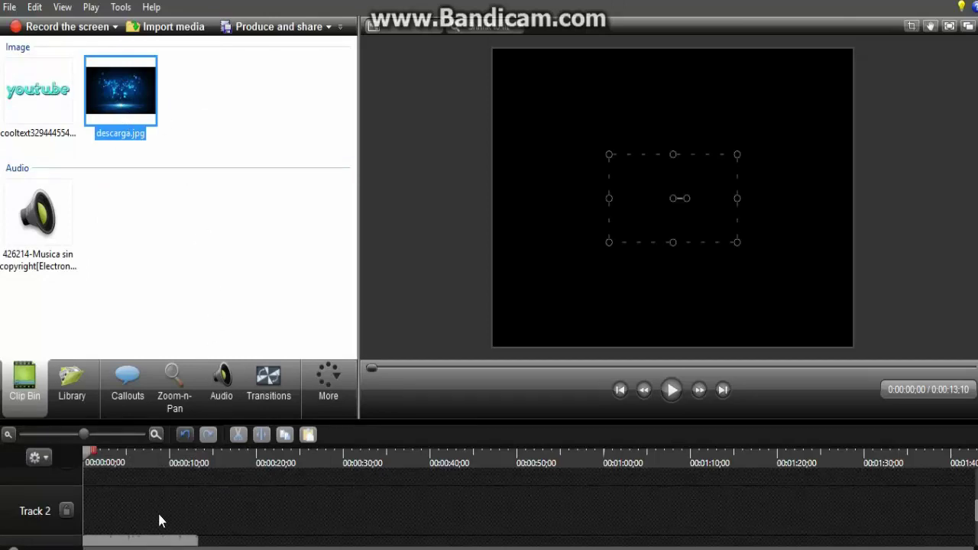
pyautogui.click(453, 279)
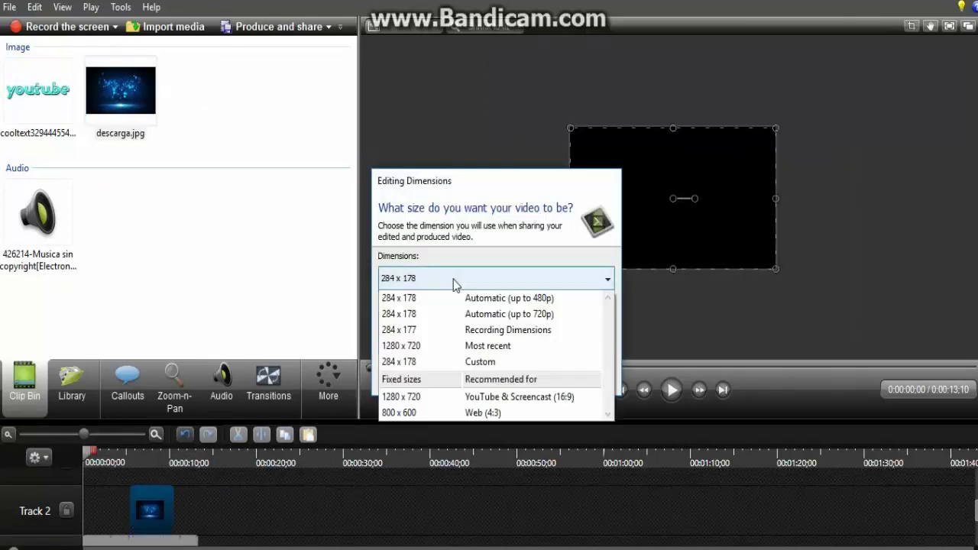
pyautogui.click(424, 398)
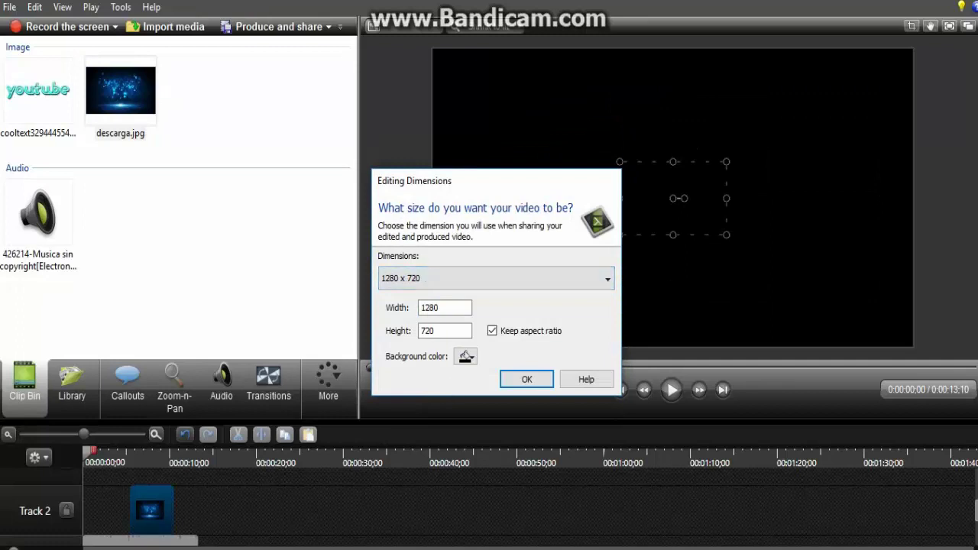
pyautogui.click(433, 280)
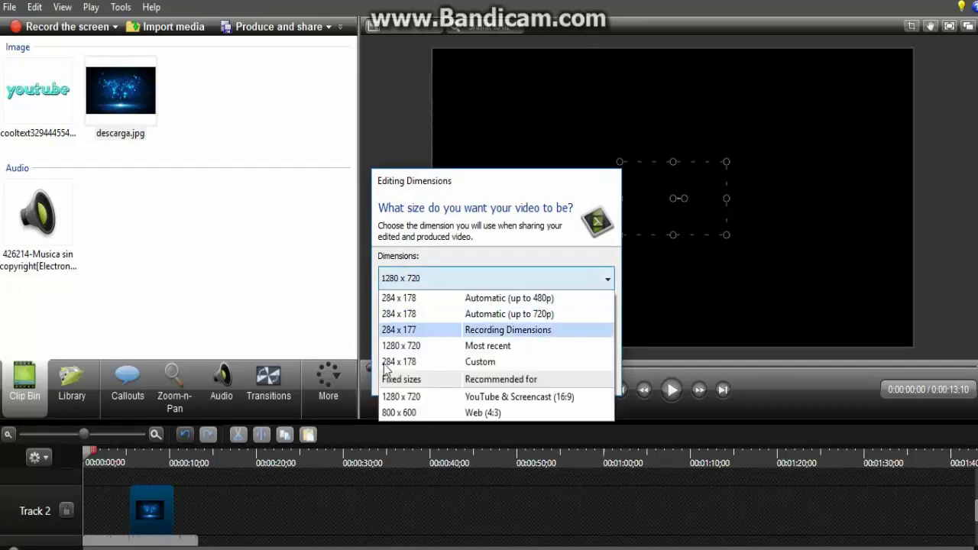
pyautogui.click(434, 398)
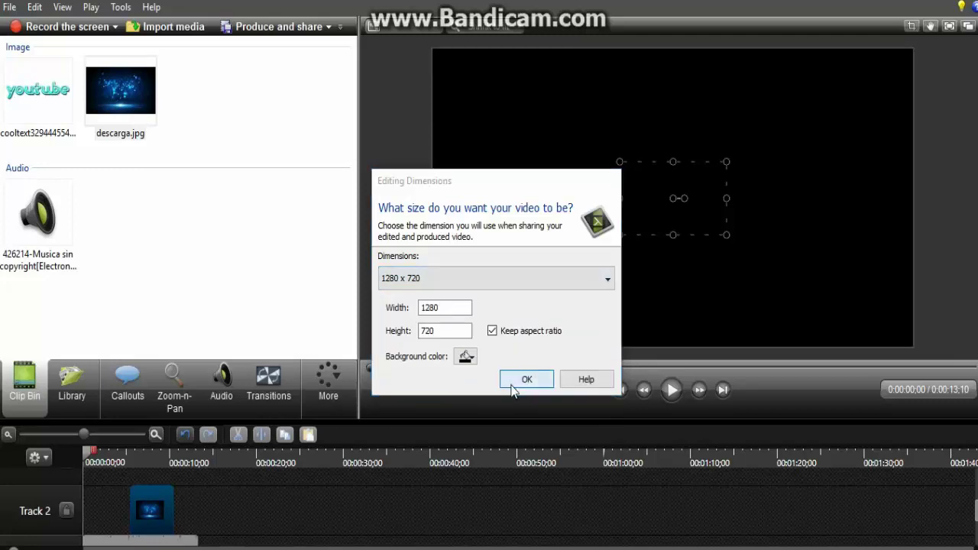
pyautogui.click(527, 378)
pyautogui.moveTo(130, 531); pyautogui.dragTo(76, 535)
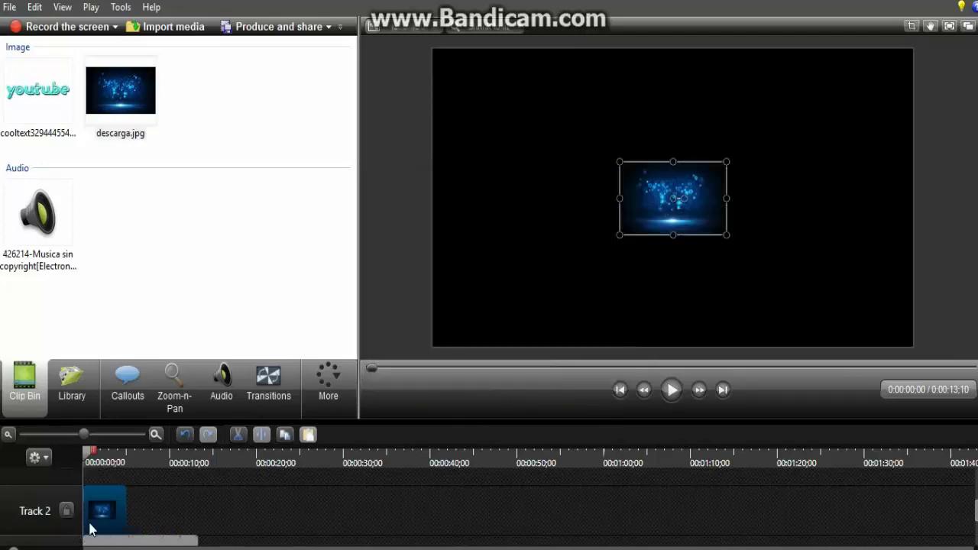
# - Stretch the background image on the canvas until it covers the whole frame, and deselect it
pyautogui.moveTo(619, 162); pyautogui.dragTo(462, 152)
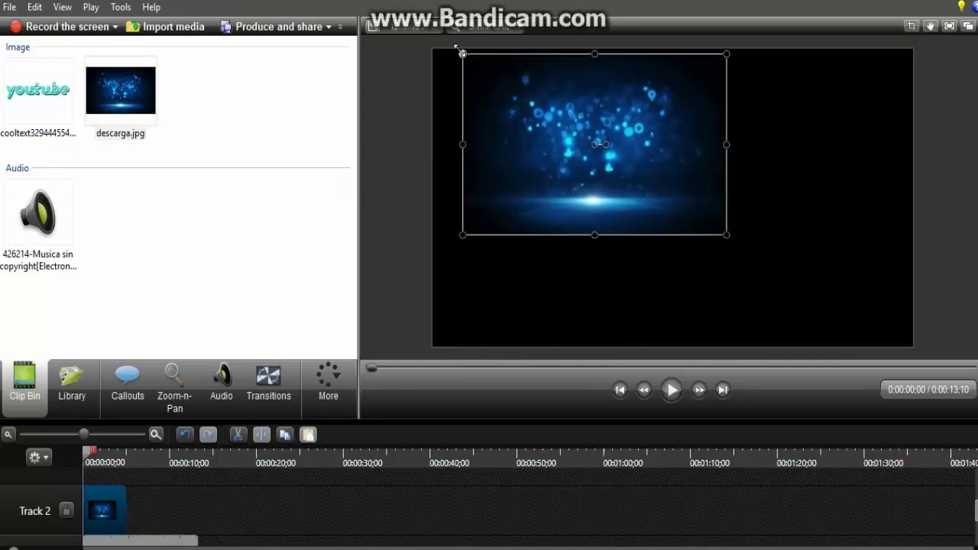
pyautogui.moveTo(461, 53); pyautogui.dragTo(453, 48)
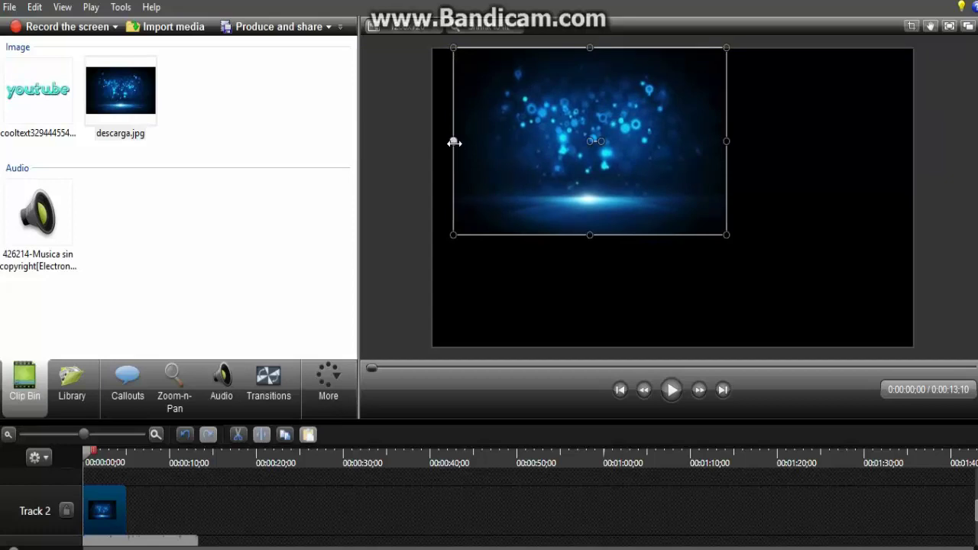
pyautogui.moveTo(454, 142); pyautogui.dragTo(434, 151)
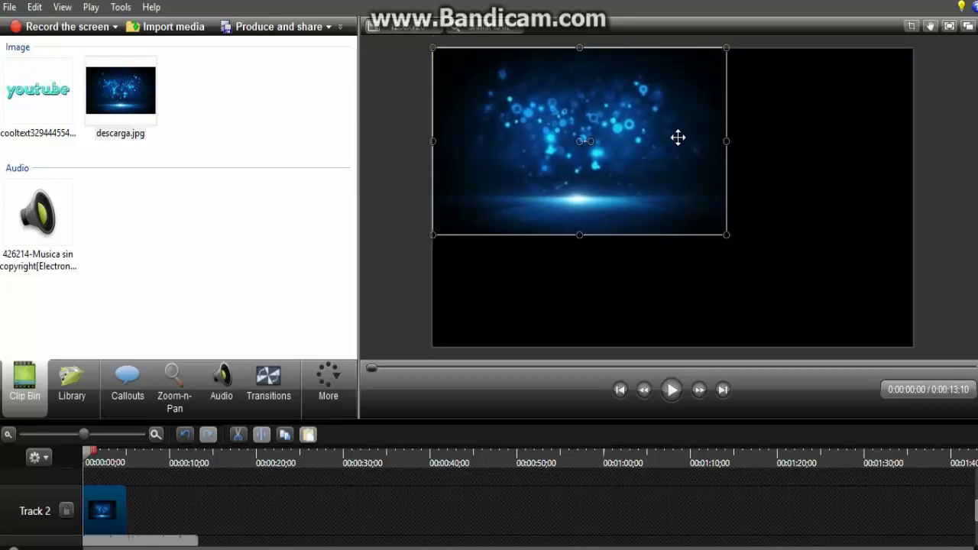
pyautogui.moveTo(727, 141); pyautogui.dragTo(913, 141)
pyautogui.moveTo(673, 237); pyautogui.dragTo(646, 349)
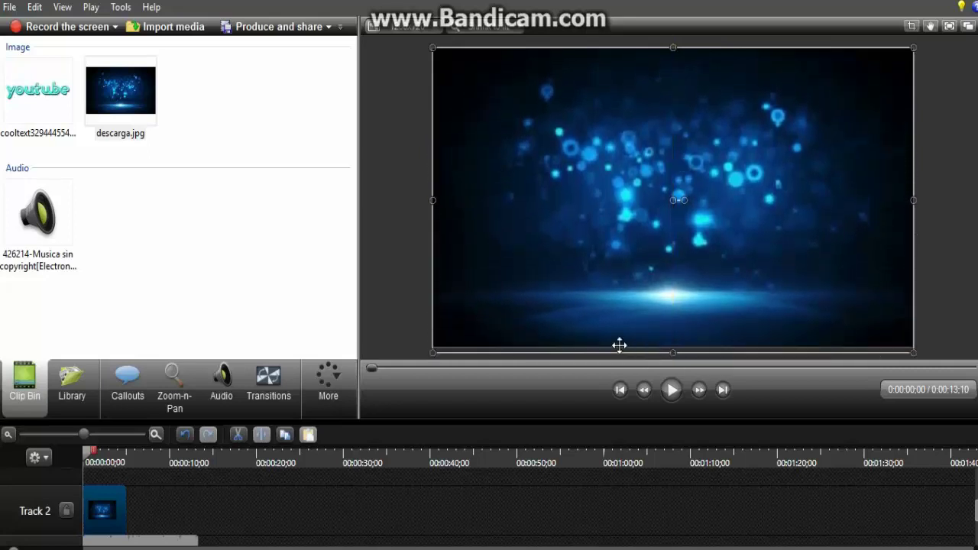
pyautogui.click(384, 308)
# - Place the "youtube" logo image at the start of Track 3
pyautogui.scroll(2, 235, 481)
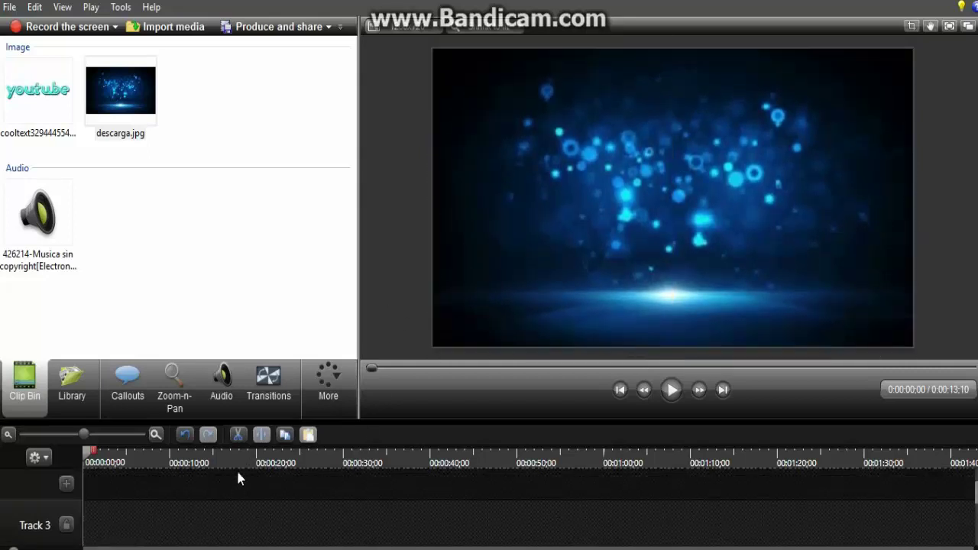
pyautogui.click(65, 105)
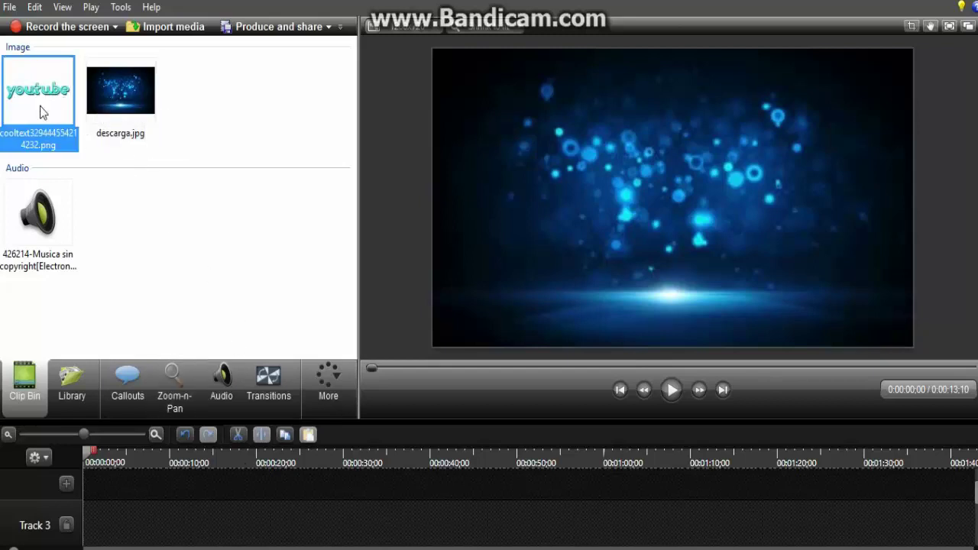
pyautogui.moveTo(42, 110); pyautogui.dragTo(92, 520)
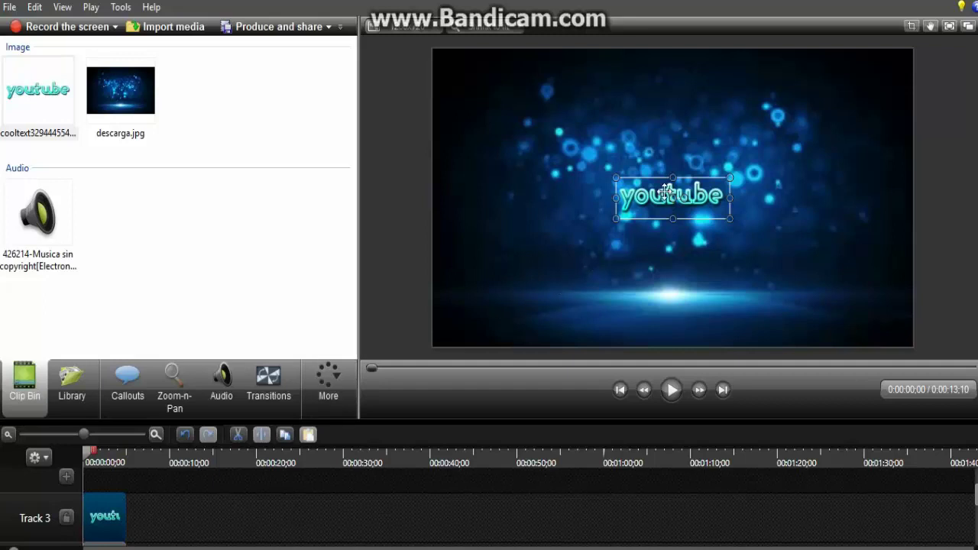
# - Enlarge the "youtube" logo to over half the canvas width and center it over the background
pyautogui.moveTo(615, 178); pyautogui.dragTo(474, 127)
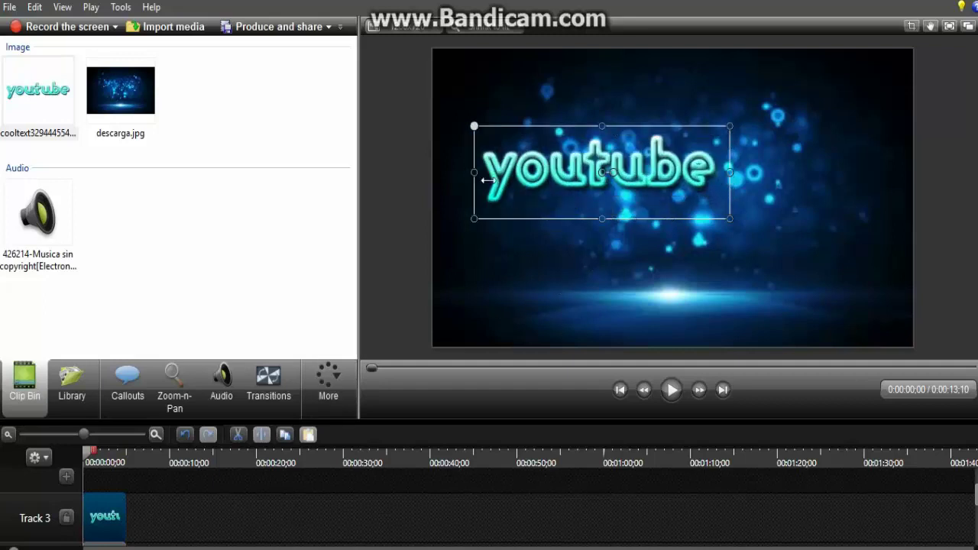
pyautogui.moveTo(573, 186); pyautogui.dragTo(644, 226)
pyautogui.moveTo(802, 166); pyautogui.dragTo(838, 155)
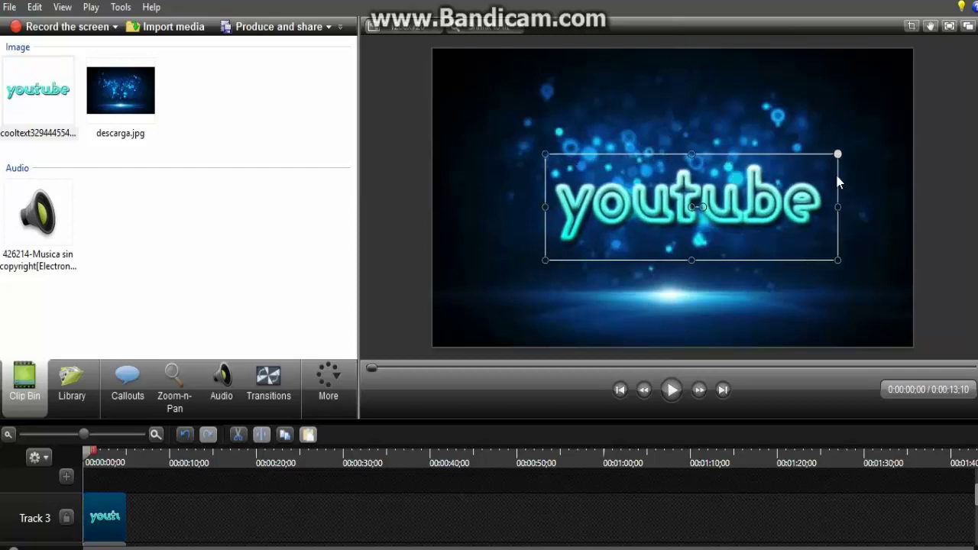
pyautogui.moveTo(756, 223); pyautogui.dragTo(729, 229)
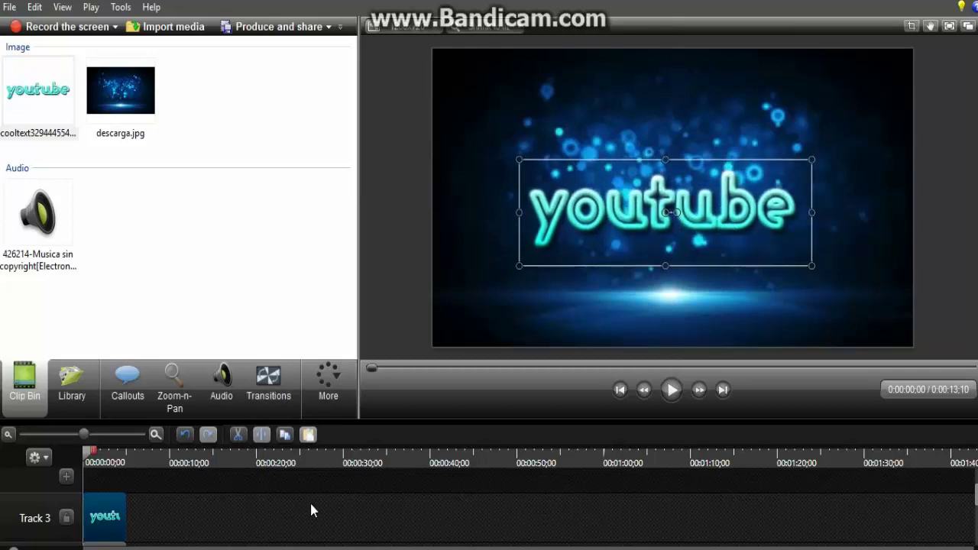
# - Extend the descarga.jpg background clip on Track 2 to the end of the music clip at 0:00:13;10
pyautogui.scroll(-3, 310, 505)
pyautogui.scroll(2, 309, 504)
pyautogui.scroll(-1, 229, 516)
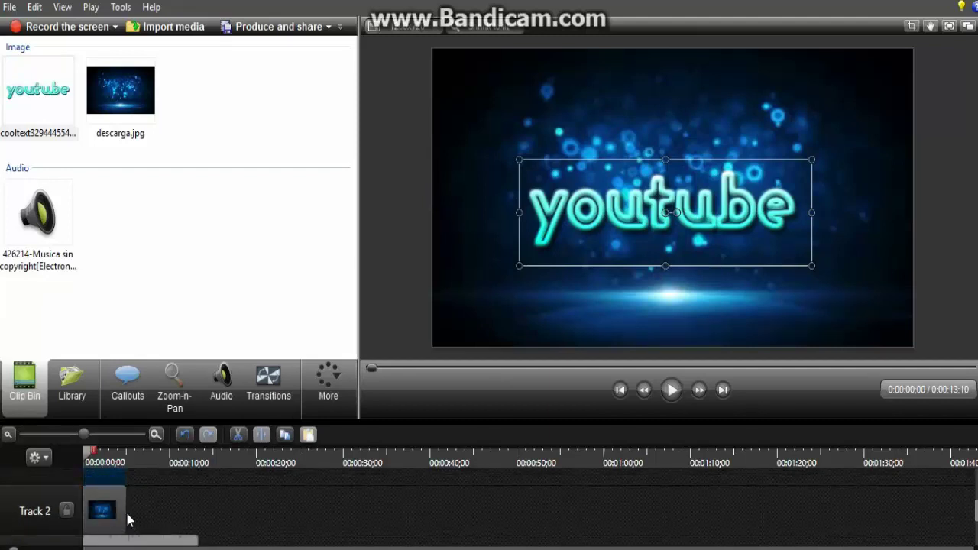
pyautogui.moveTo(128, 521); pyautogui.dragTo(193, 522)
# - Extend the "youtube" logo clip on Track 3 to 0:00:13;10, matching the end of the background clip below it
pyautogui.scroll(1, 99, 504)
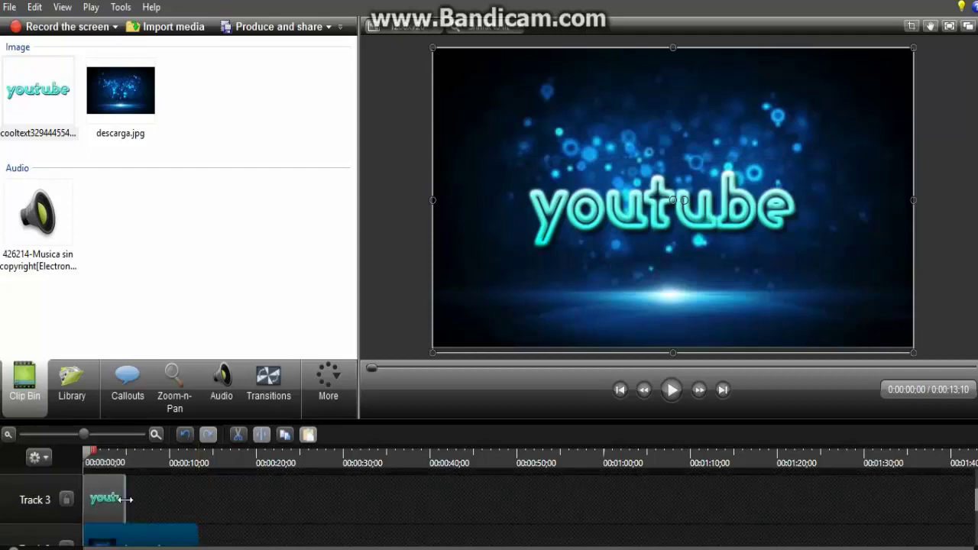
pyautogui.moveTo(127, 499); pyautogui.dragTo(189, 527)
pyautogui.rightClick(189, 528)
pyautogui.click(140, 524)
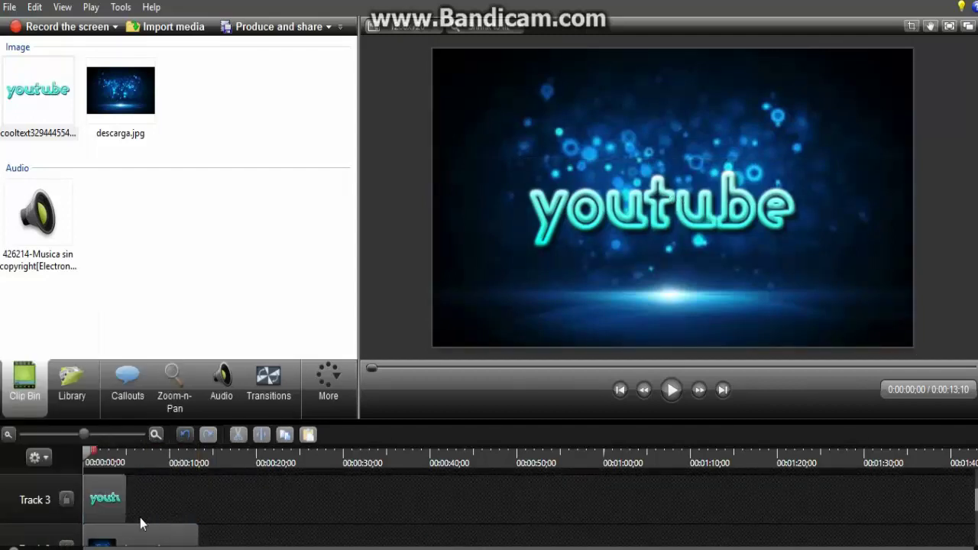
pyautogui.moveTo(124, 517); pyautogui.dragTo(203, 528)
pyautogui.scroll(-1, 203, 528)
pyautogui.scroll(2, 205, 533)
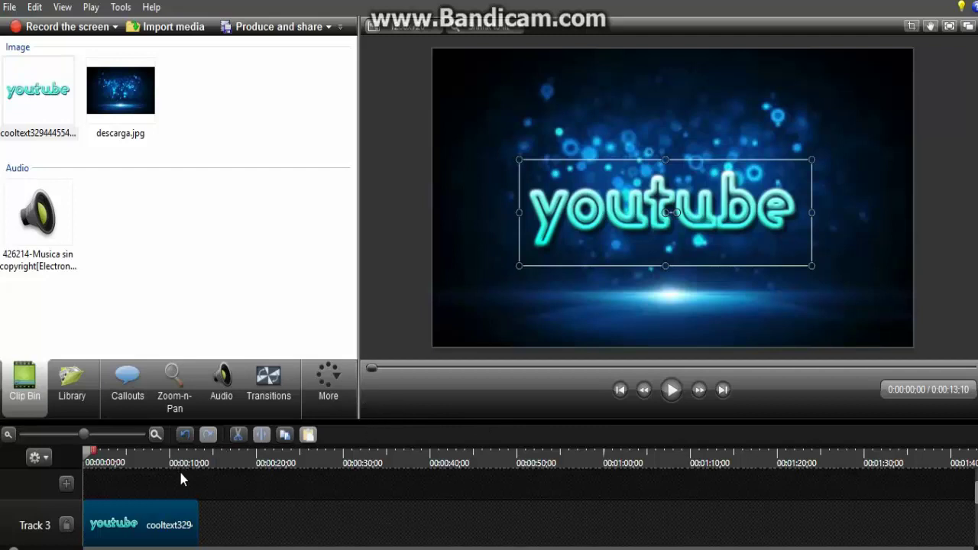
pyautogui.scroll(-1, 212, 488)
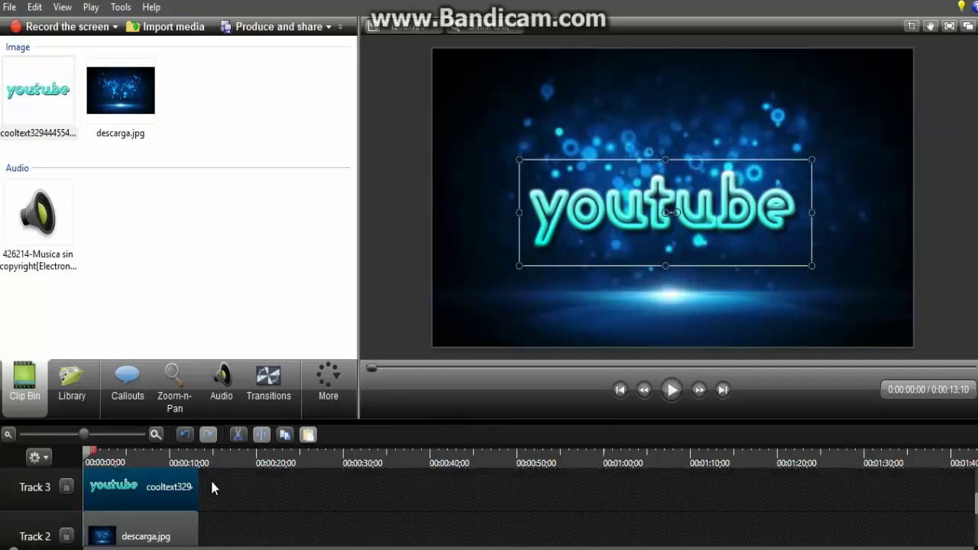
# - Play the intro from the start, pause at 0:00:06;28, and trim the beginning of the "youtube" logo clip to that point
pyautogui.click(669, 391)
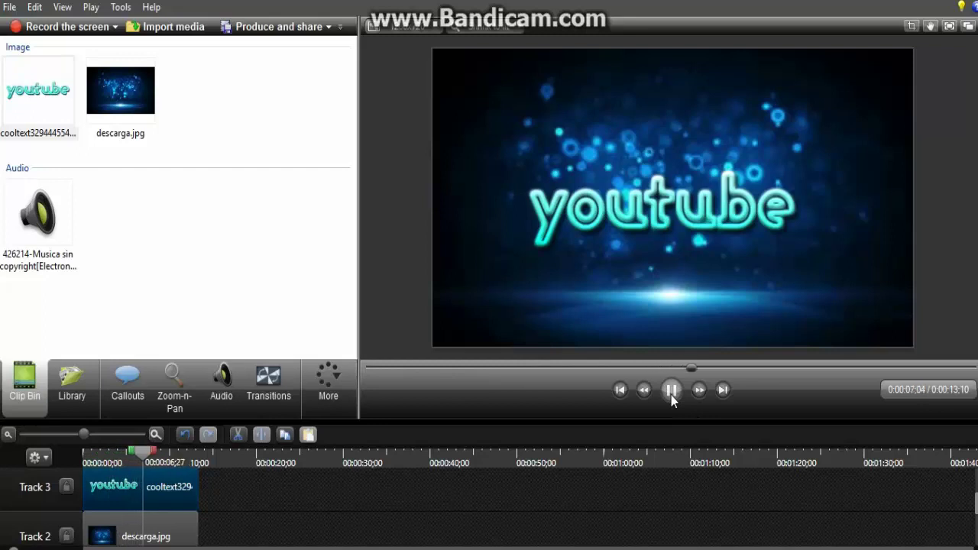
pyautogui.click(672, 397)
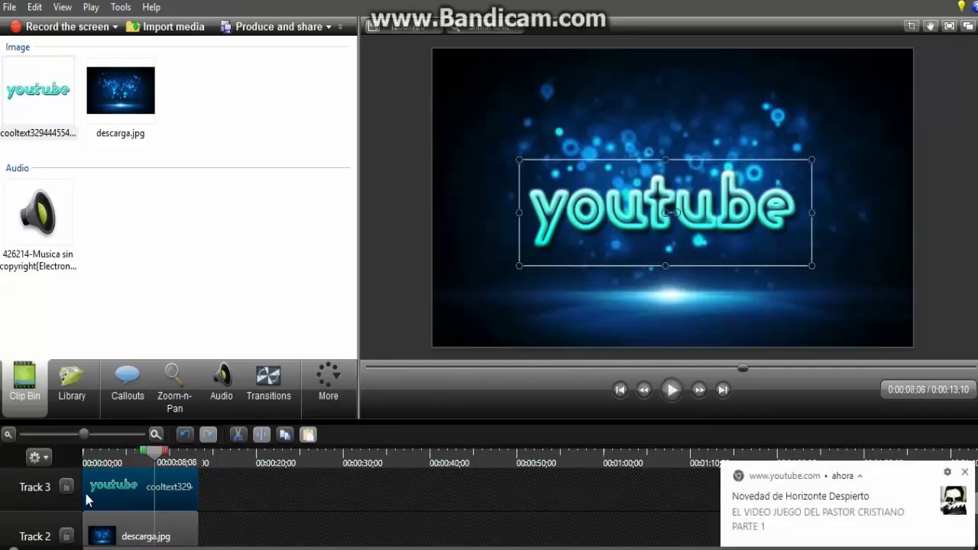
pyautogui.moveTo(85, 491); pyautogui.dragTo(84, 512)
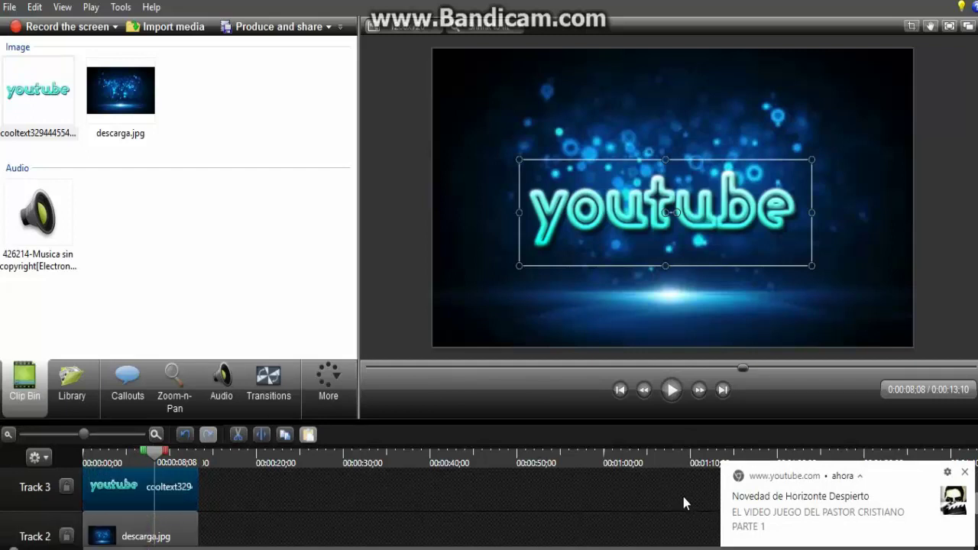
pyautogui.click(964, 473)
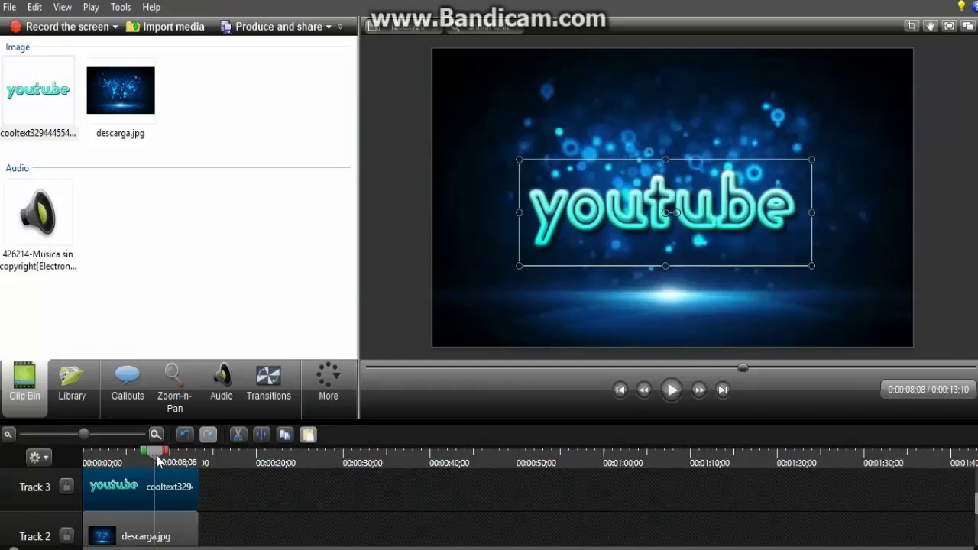
pyautogui.moveTo(151, 457); pyautogui.dragTo(84, 458)
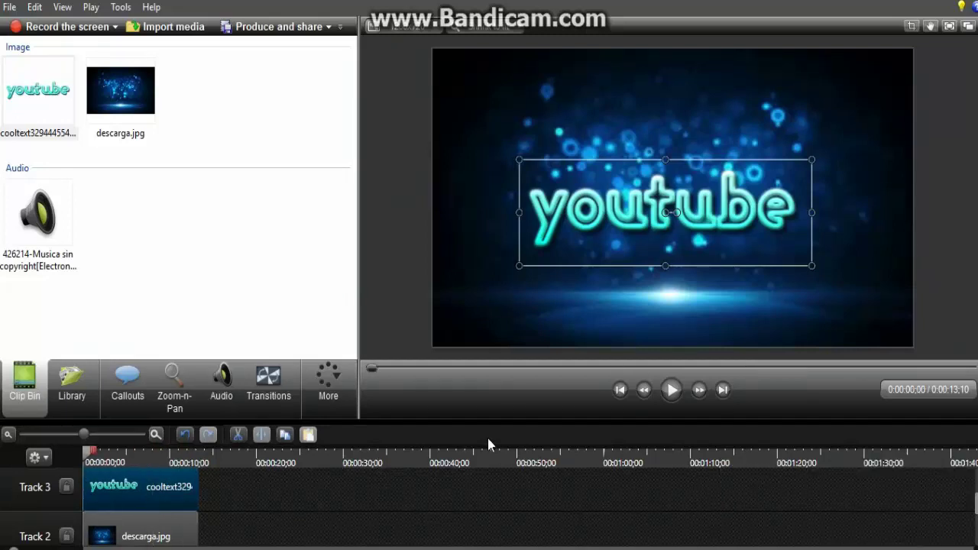
pyautogui.click(666, 395)
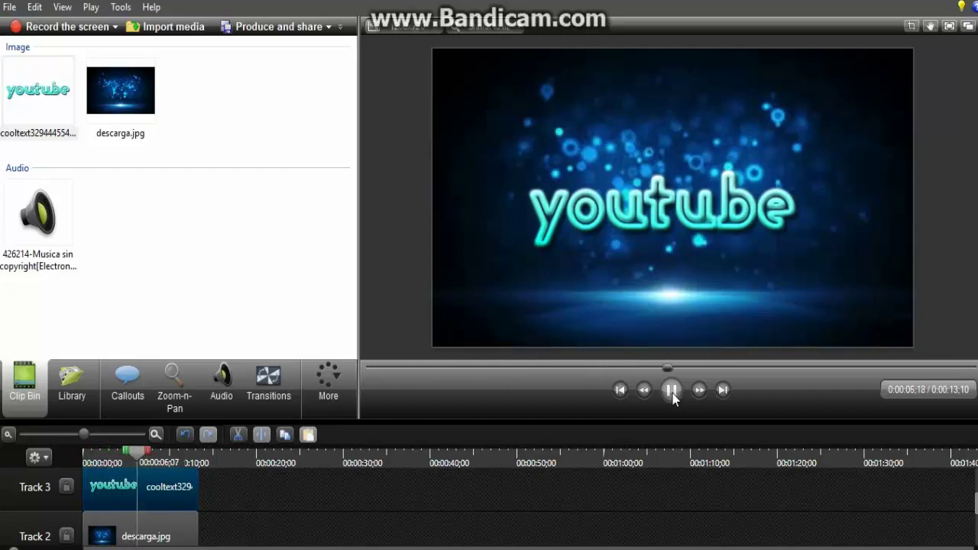
pyautogui.click(672, 392)
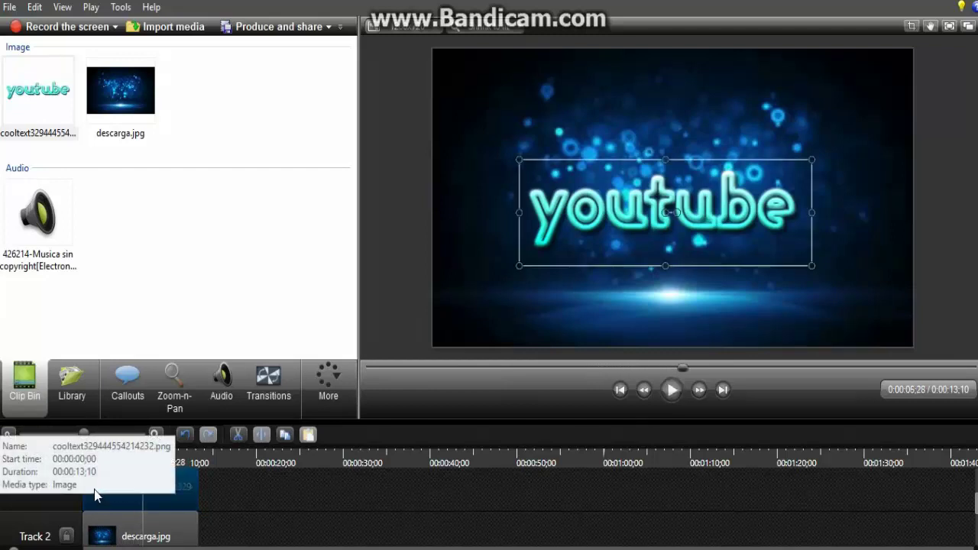
pyautogui.moveTo(84, 506); pyautogui.dragTo(155, 508)
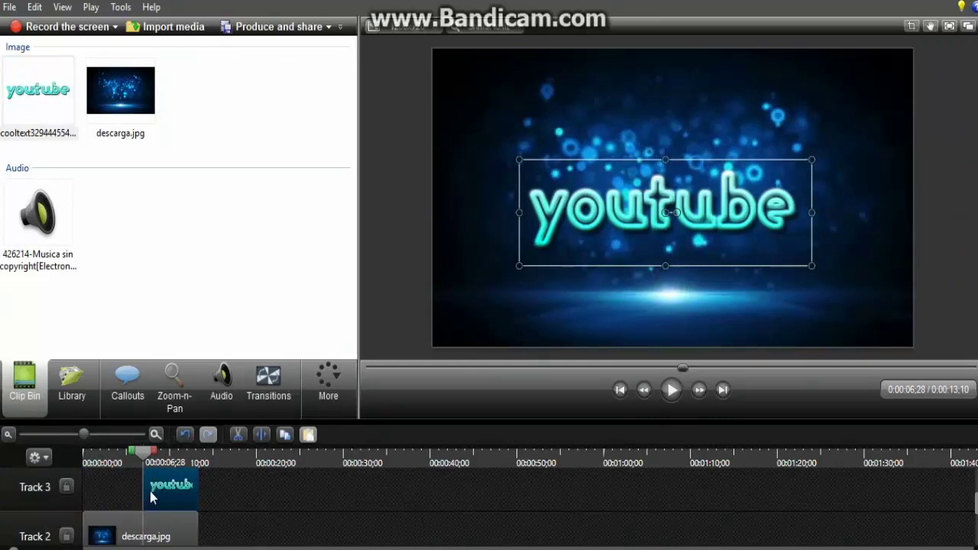
# - Play the whole intro from the start to check the logo's entry, and return the playhead to the beginning
pyautogui.moveTo(137, 462); pyautogui.dragTo(79, 475)
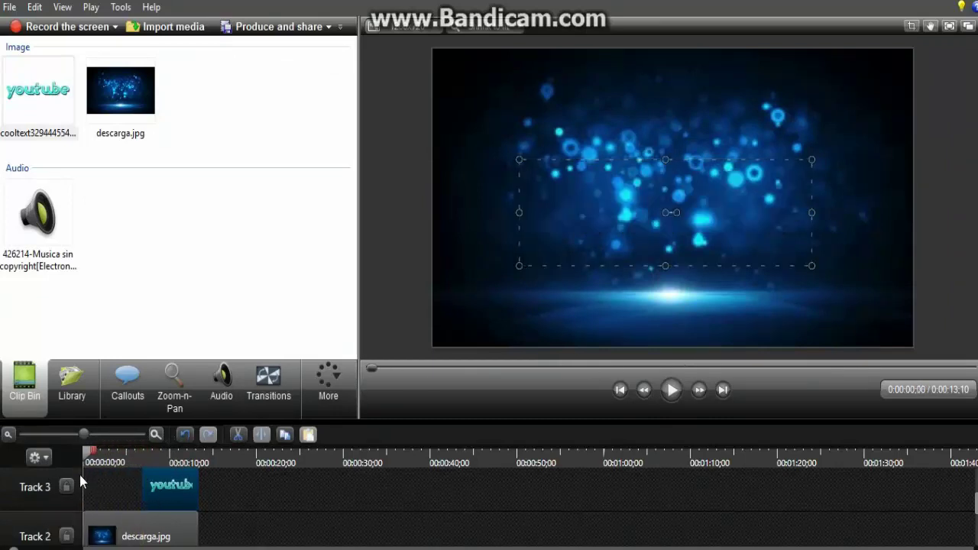
pyautogui.click(664, 393)
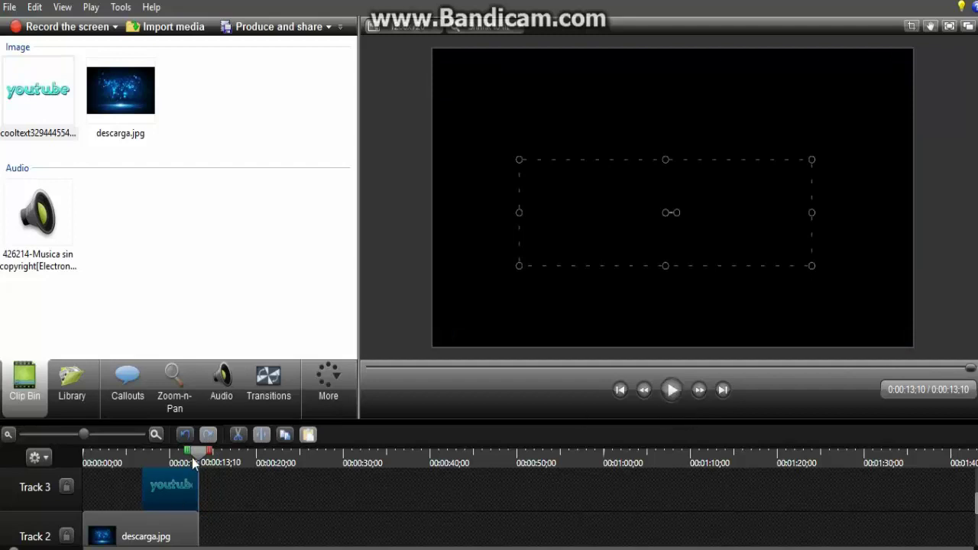
pyautogui.moveTo(200, 451); pyautogui.dragTo(71, 470)
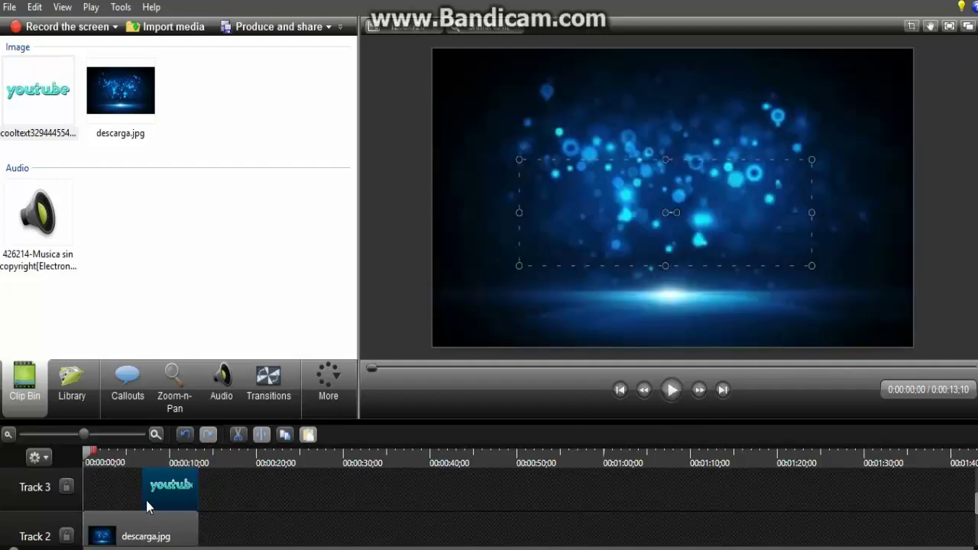
pyautogui.scroll(-2, 146, 501)
pyautogui.scroll(1, 146, 499)
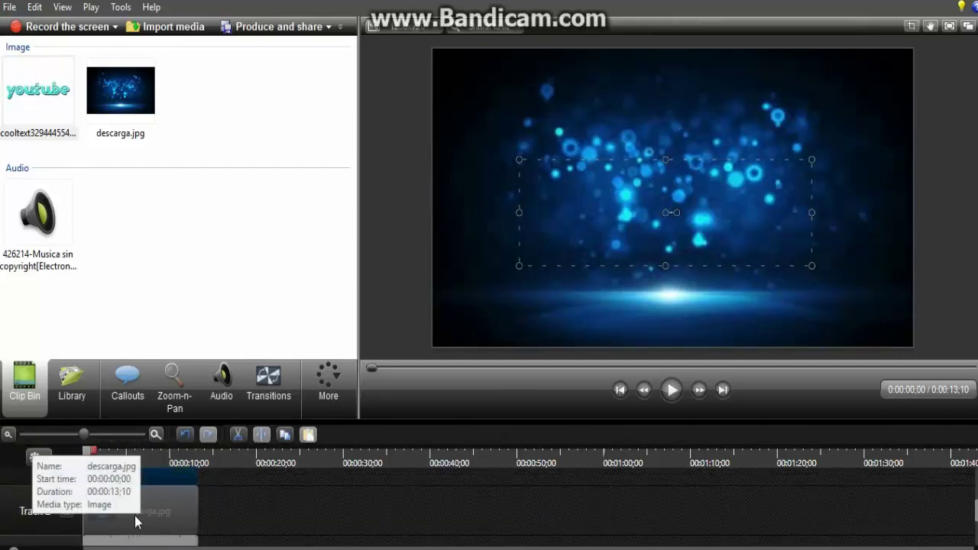
pyautogui.scroll(1, 142, 504)
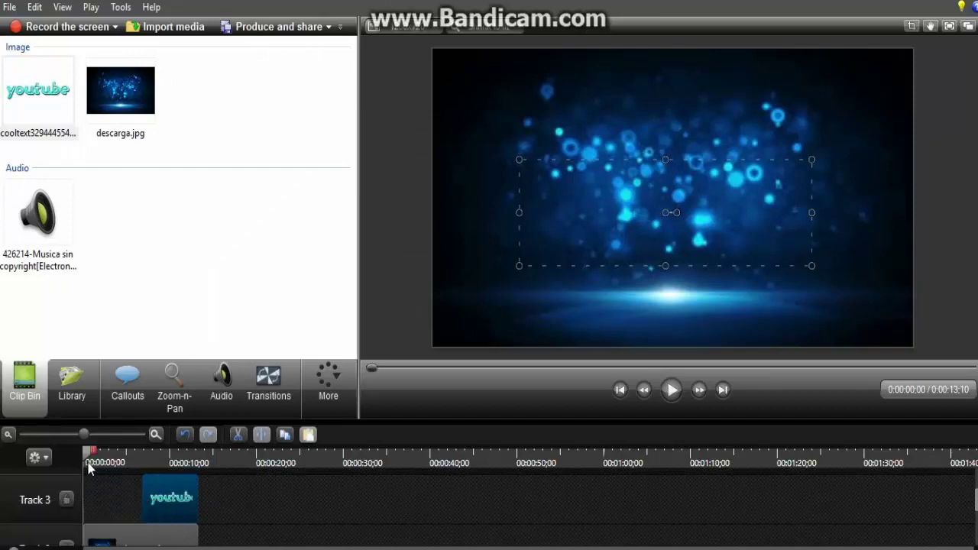
# - Open the visual properties of the "youtube" logo at 0:00:06;28 and set its scale to 1%
pyautogui.moveTo(87, 455); pyautogui.dragTo(144, 462)
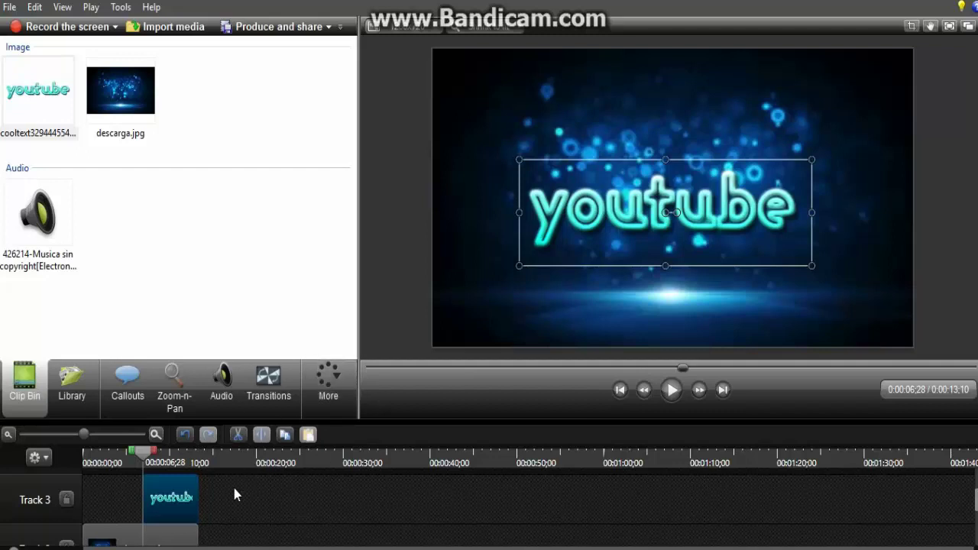
pyautogui.click(321, 413)
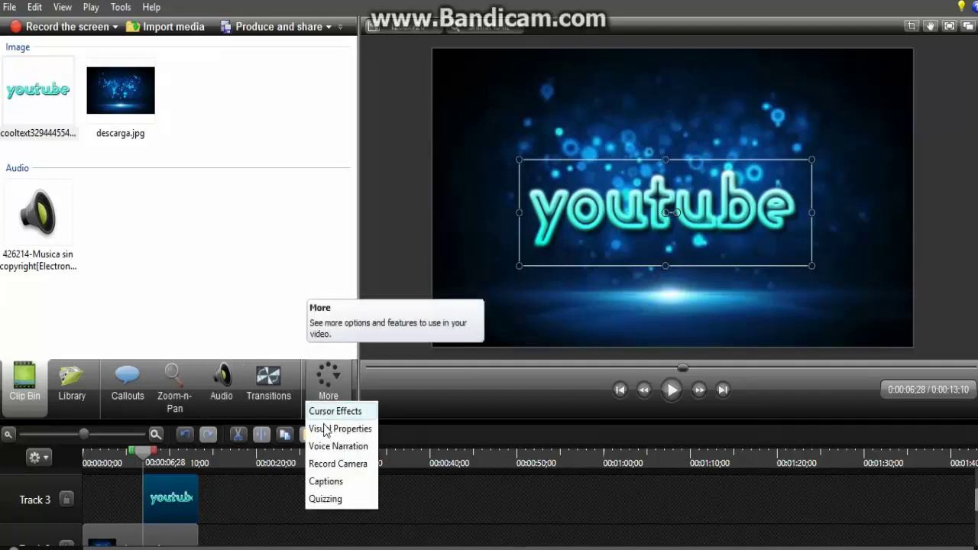
pyautogui.click(327, 434)
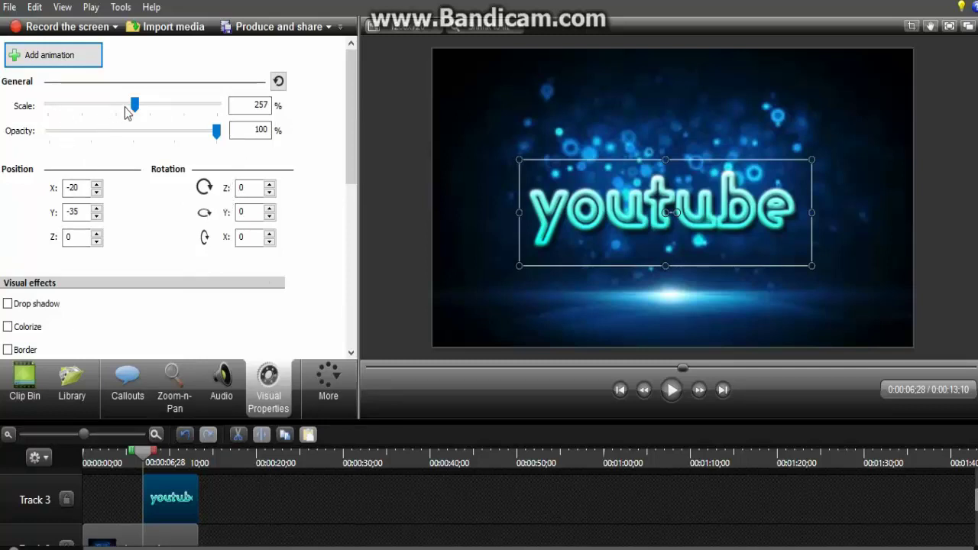
pyautogui.moveTo(139, 113); pyautogui.dragTo(46, 114)
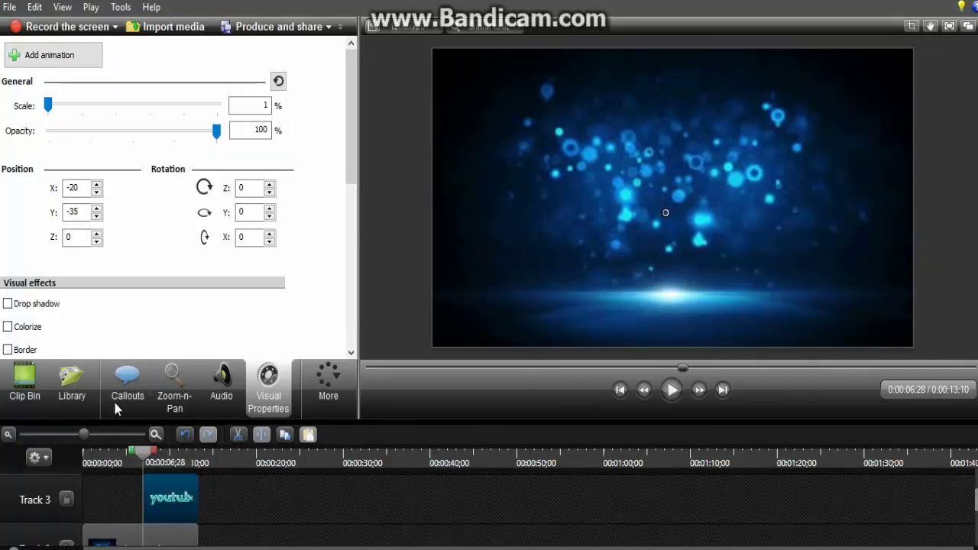
# - Add an animation to the start of the logo clip, lengthen it across much of the clip, and play the intro from the beginning
pyautogui.click(44, 58)
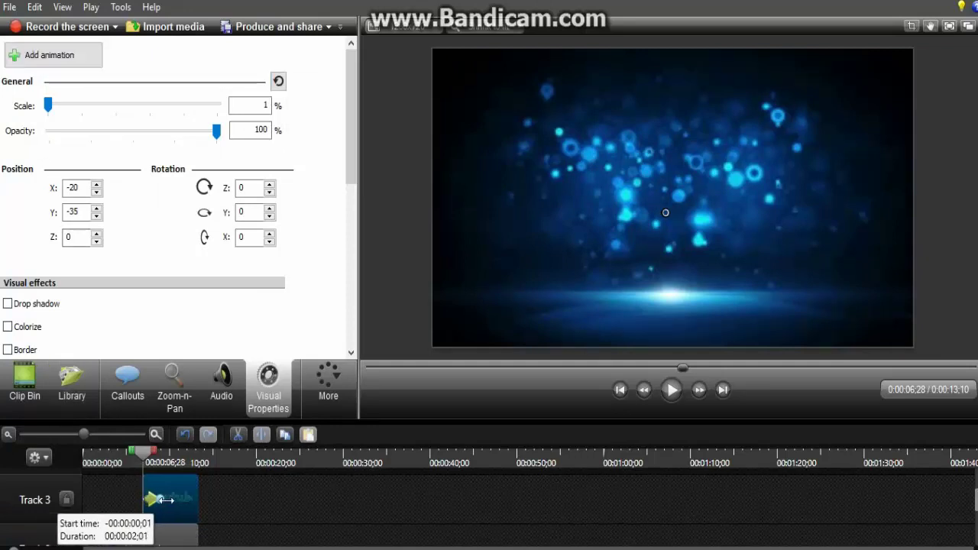
pyautogui.moveTo(164, 500); pyautogui.dragTo(184, 501)
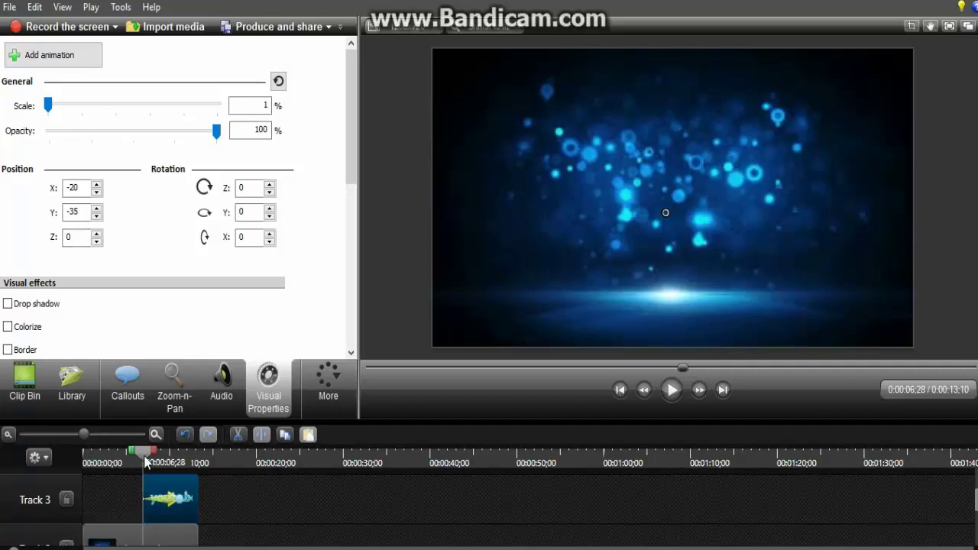
pyautogui.moveTo(145, 459); pyautogui.dragTo(67, 476)
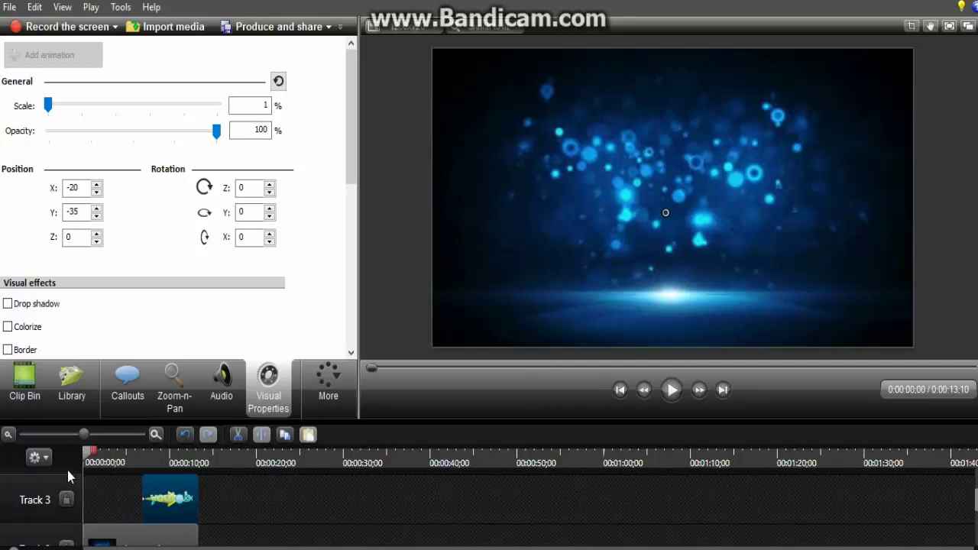
pyautogui.click(669, 398)
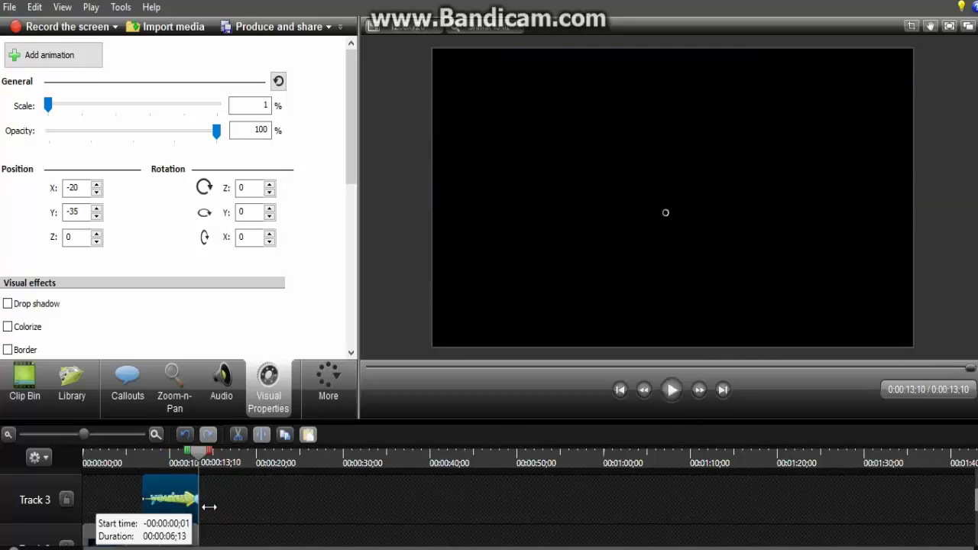
# - Replay the logo animation from 0:00:06;28, shorten it to end around mid-clip, and remove it from the clip after another preview
pyautogui.moveTo(186, 465); pyautogui.dragTo(142, 465)
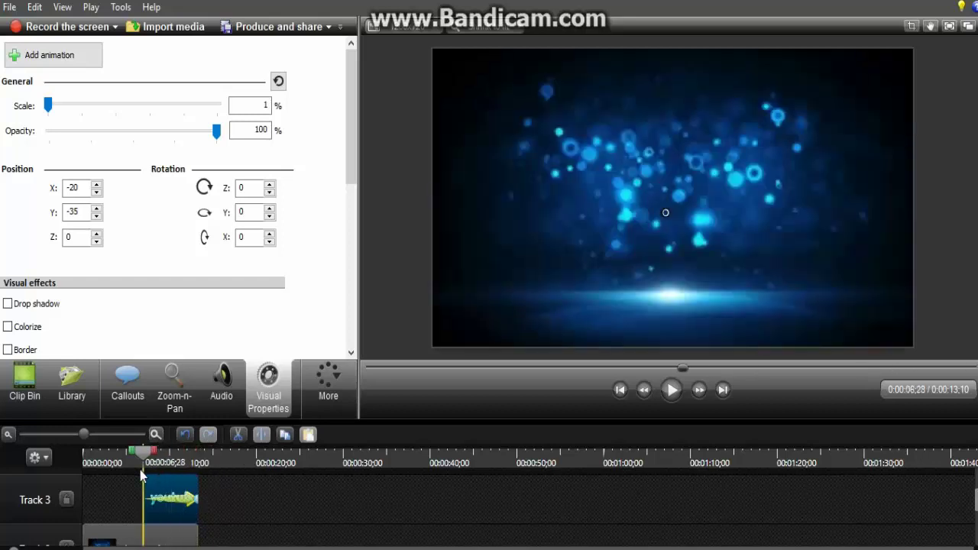
pyautogui.click(666, 396)
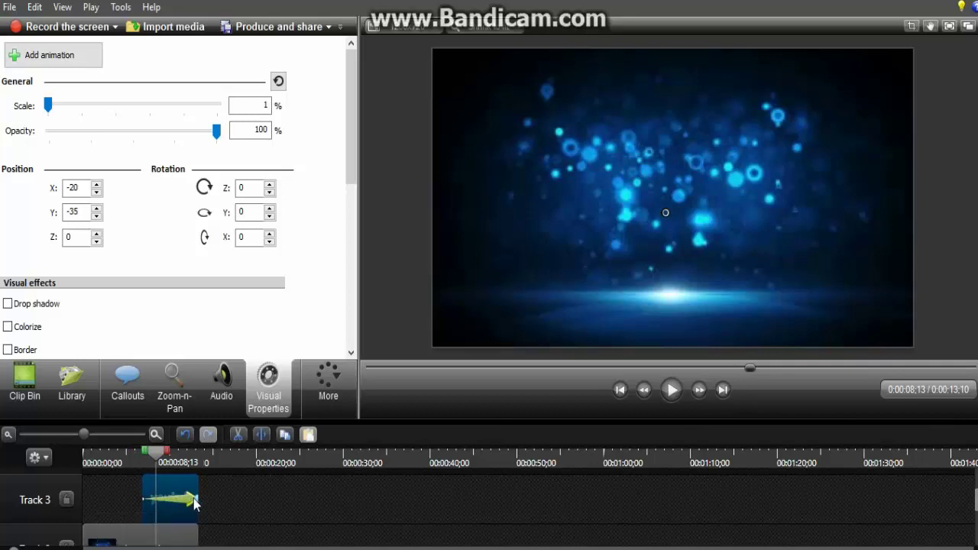
pyautogui.moveTo(195, 499); pyautogui.dragTo(171, 500)
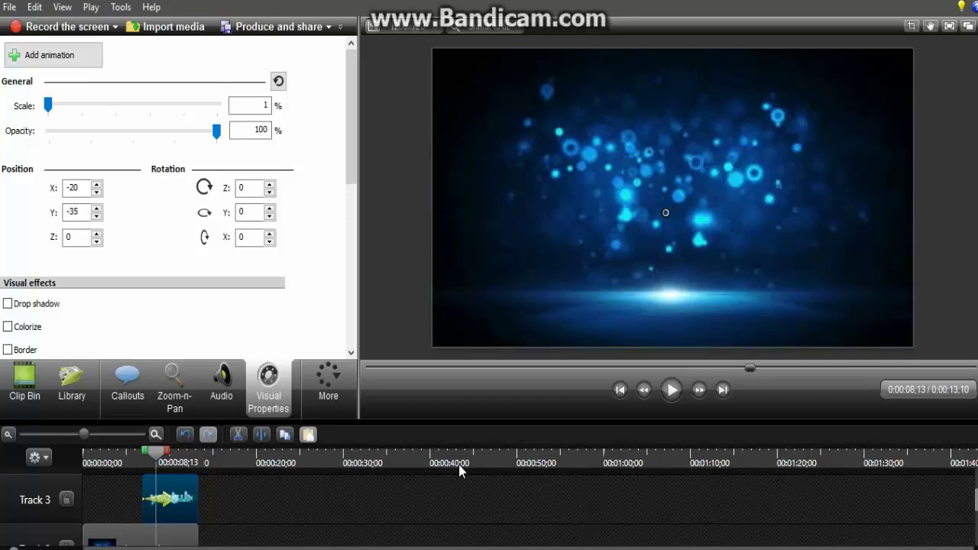
pyautogui.click(672, 394)
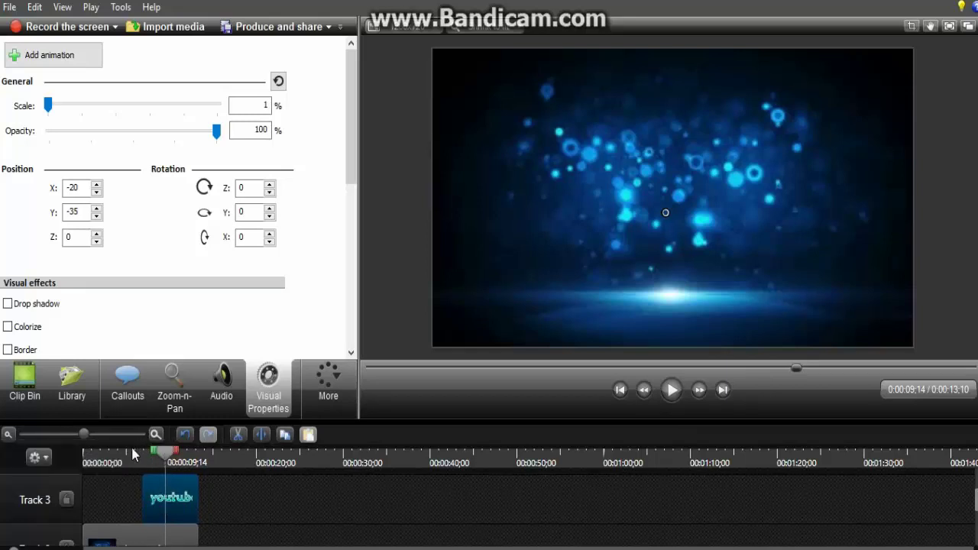
# - Add an animation at 0:00:06;28 that scales the logo up to 357%, lengthen it across most of the clip, and play it through
pyautogui.moveTo(132, 454); pyautogui.dragTo(142, 454)
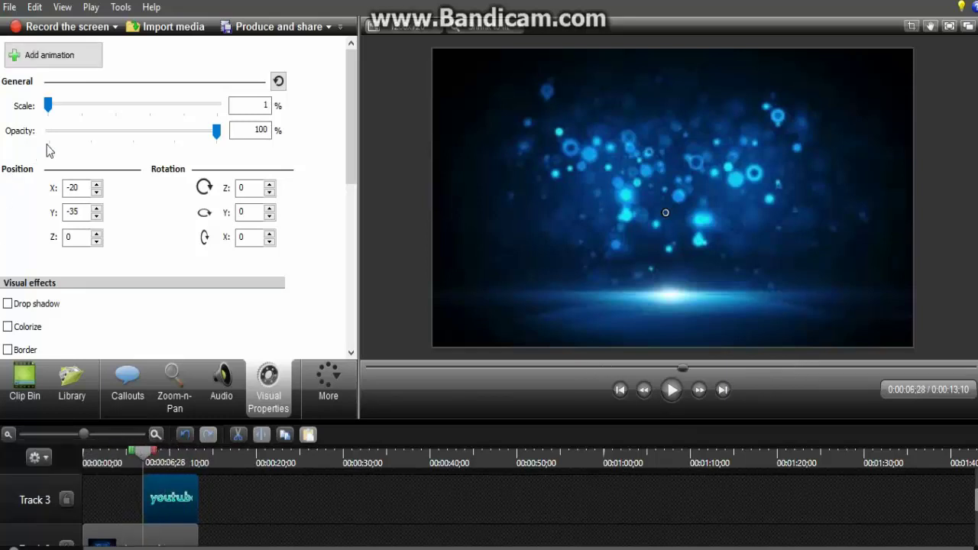
pyautogui.click(52, 69)
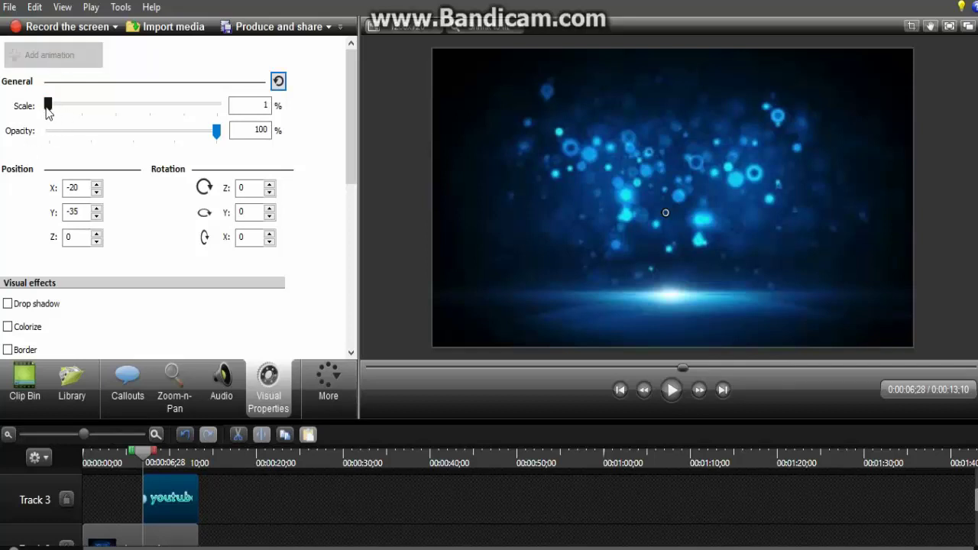
pyautogui.moveTo(48, 104); pyautogui.dragTo(165, 158)
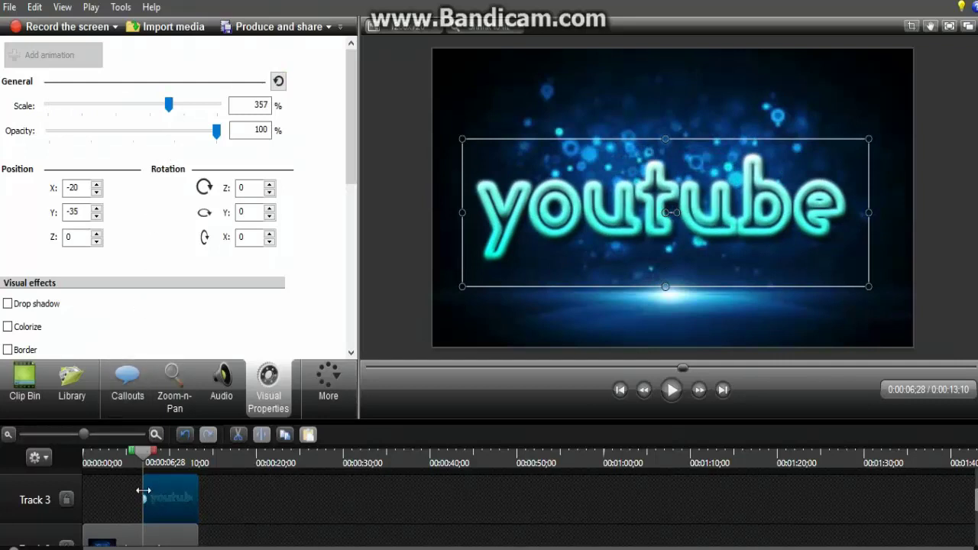
pyautogui.moveTo(142, 499); pyautogui.dragTo(188, 496)
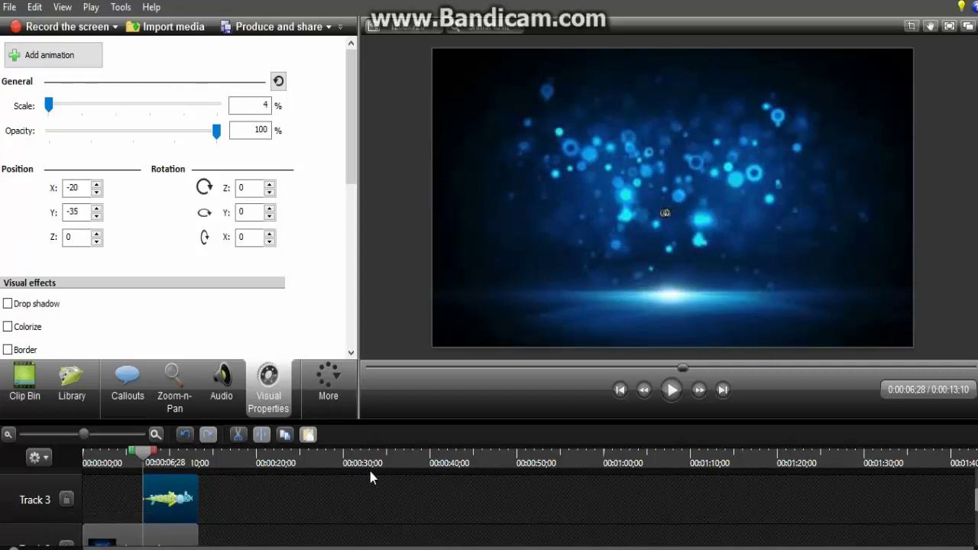
pyautogui.click(670, 395)
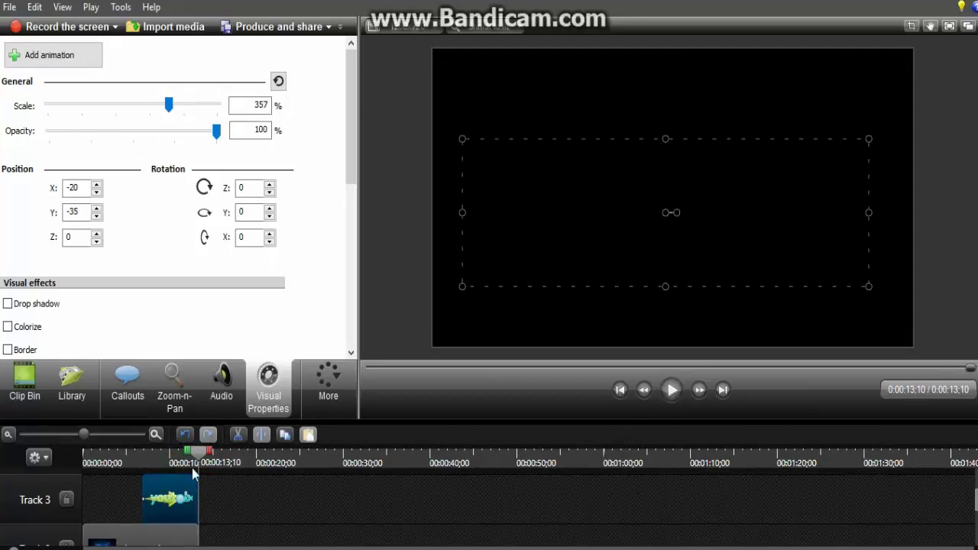
# - Play the whole intro from the beginning to review the logo animation against the background and music tracks
pyautogui.moveTo(198, 463); pyautogui.dragTo(33, 498)
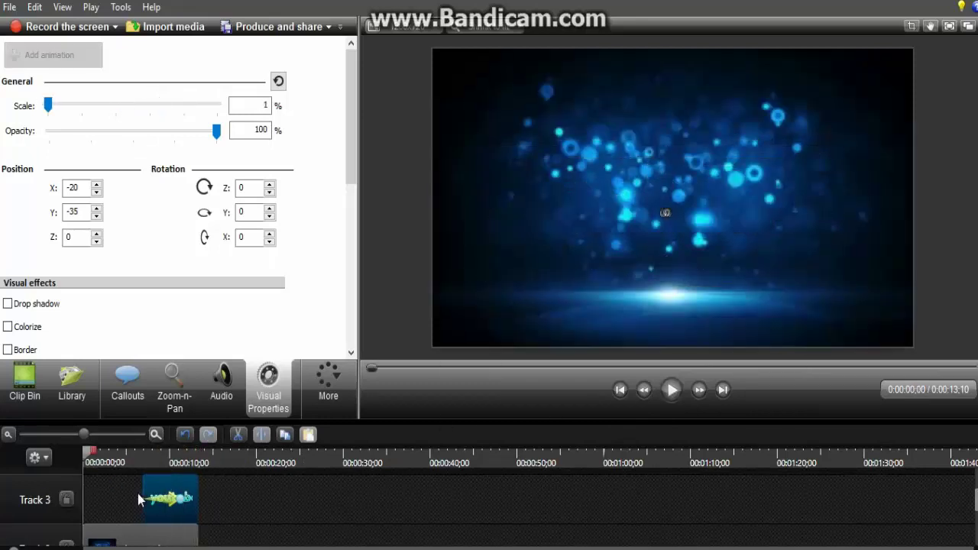
pyautogui.scroll(-2, 169, 506)
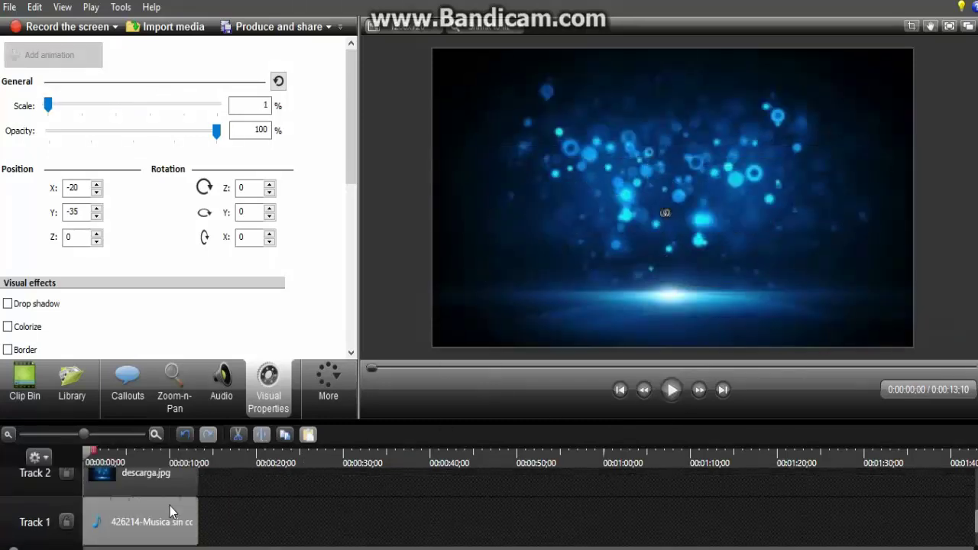
pyautogui.scroll(2, 170, 505)
pyautogui.scroll(-2, 172, 521)
pyautogui.scroll(2, 188, 491)
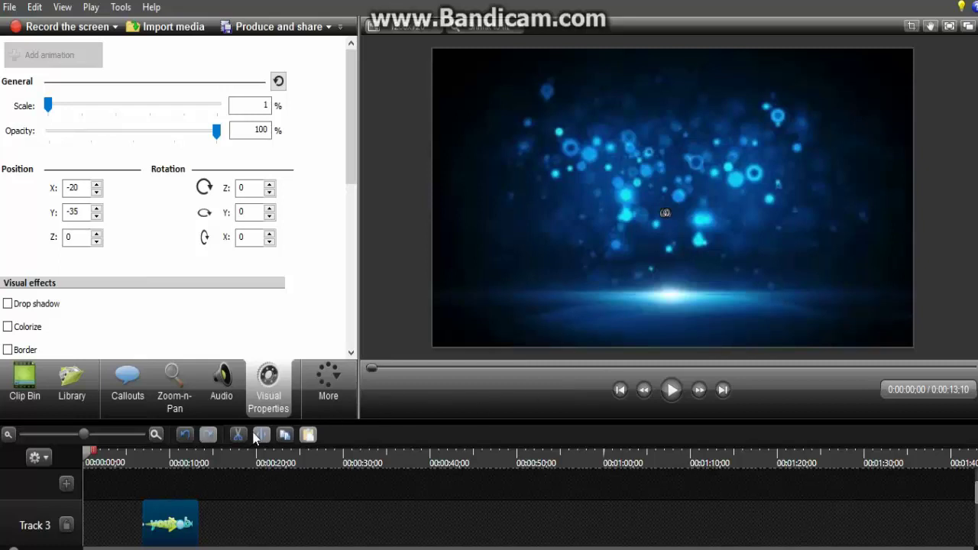
pyautogui.scroll(-3, 153, 535)
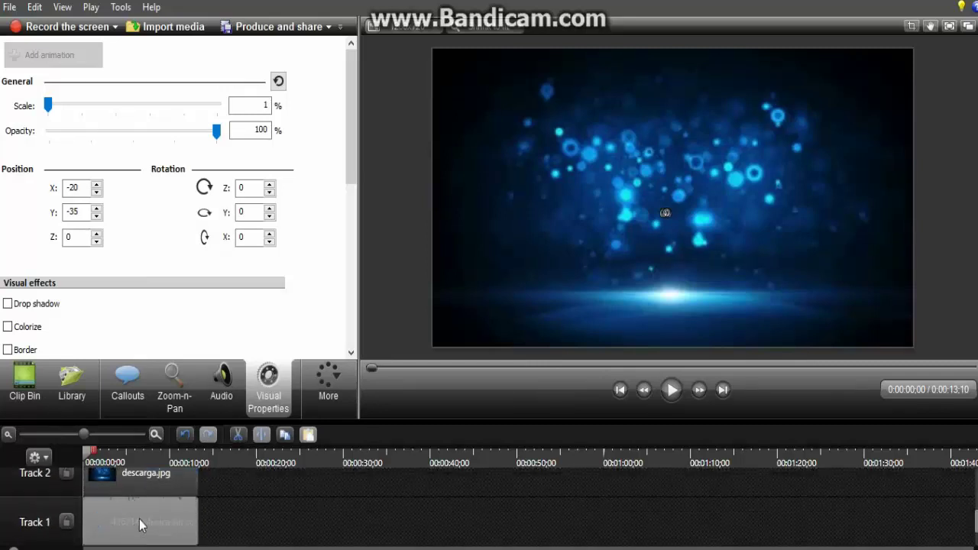
pyautogui.scroll(3, 142, 526)
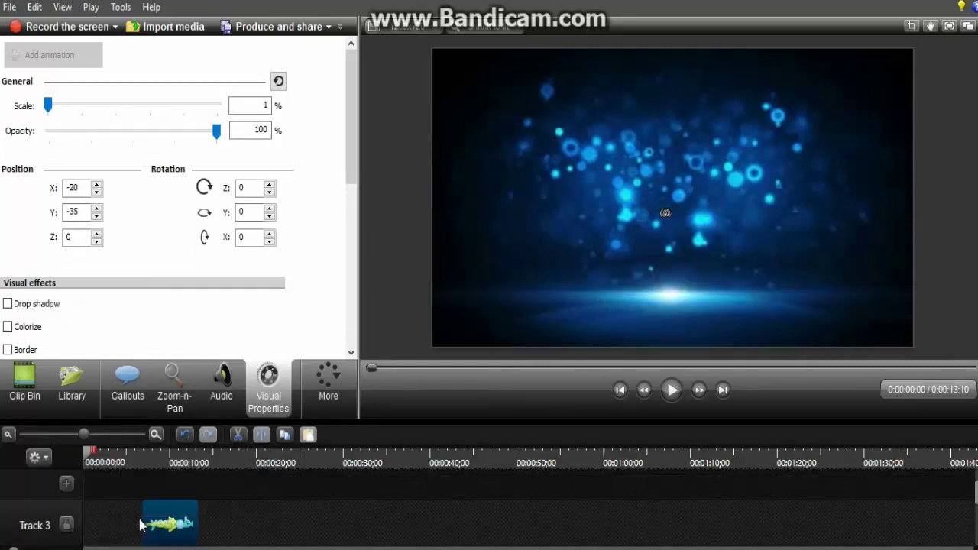
pyautogui.click(670, 391)
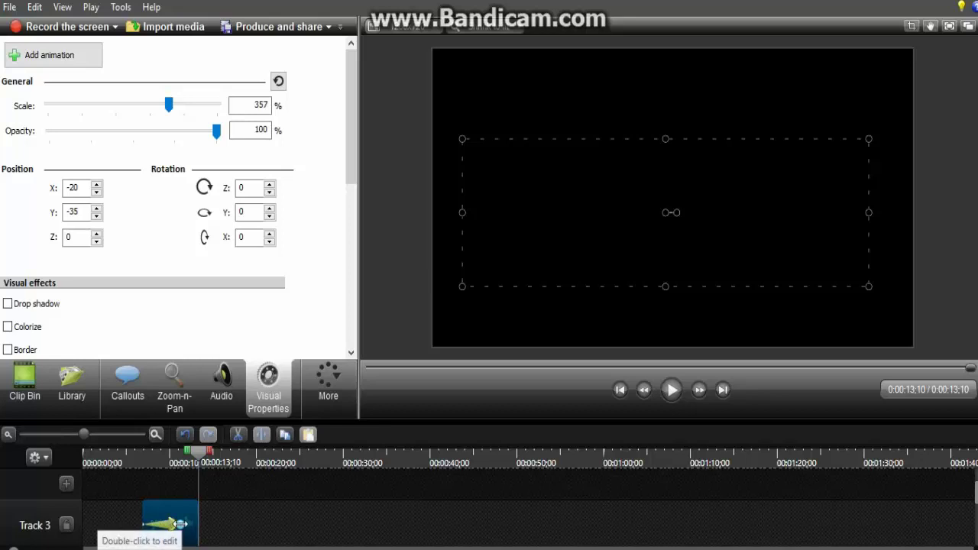
# - Extend the "youtube" logo clip on Track 3 so that it ends at 0:00:24;27
pyautogui.scroll(-1, 220, 529)
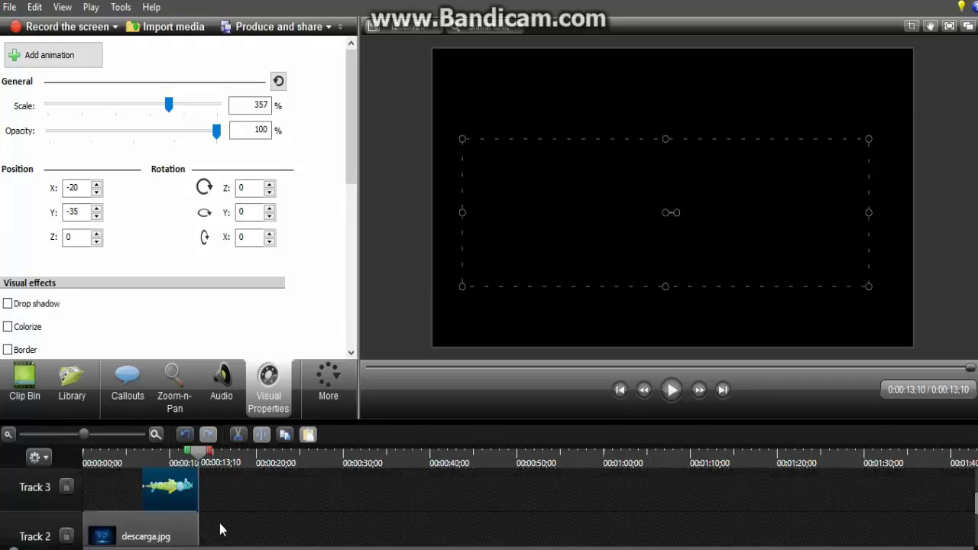
pyautogui.scroll(-1, 217, 540)
pyautogui.scroll(1, 216, 510)
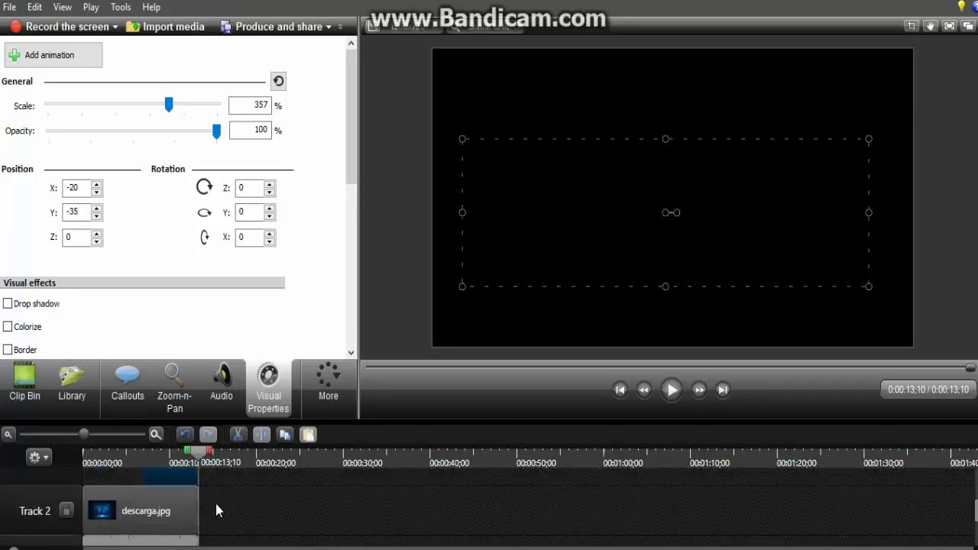
pyautogui.scroll(1, 215, 501)
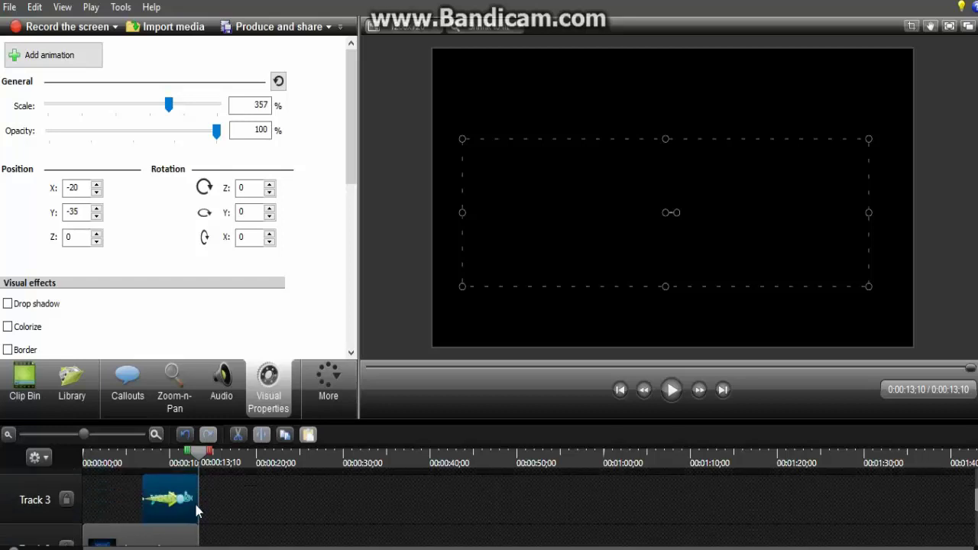
pyautogui.moveTo(200, 503); pyautogui.dragTo(298, 522)
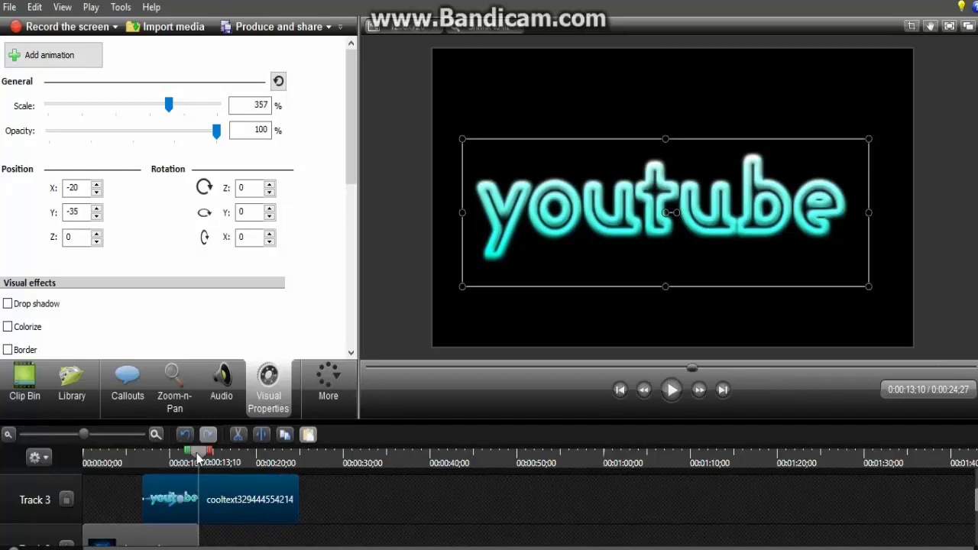
# - At 0:00:14;10, set the logo's opacity to 0%, add an animation that raises it to 100%, and lengthen that animation
pyautogui.moveTo(197, 457); pyautogui.dragTo(206, 456)
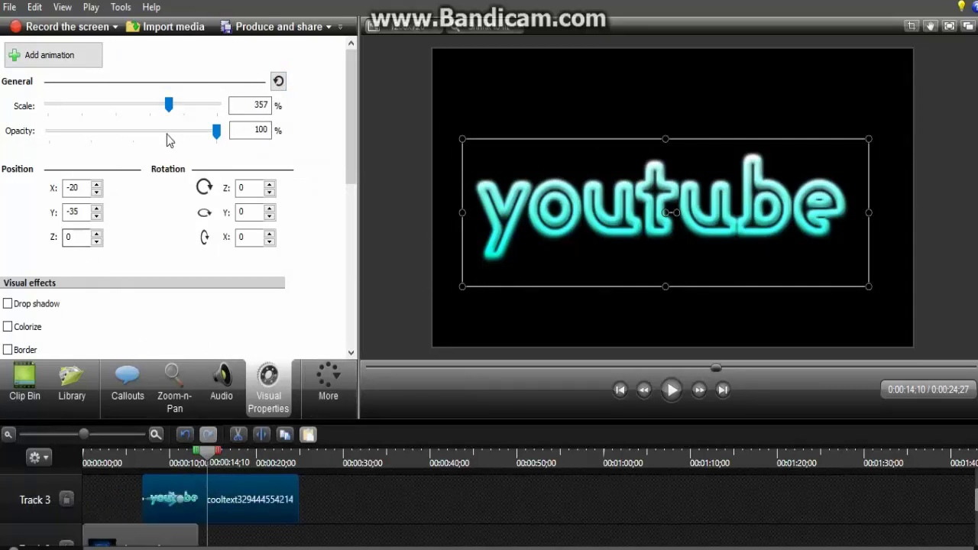
pyautogui.moveTo(205, 144); pyautogui.dragTo(48, 174)
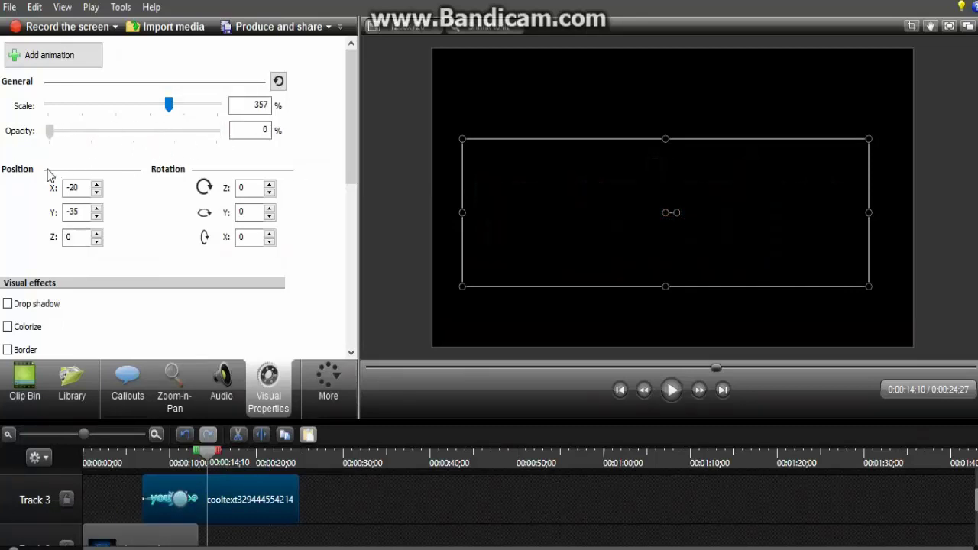
pyautogui.click(70, 61)
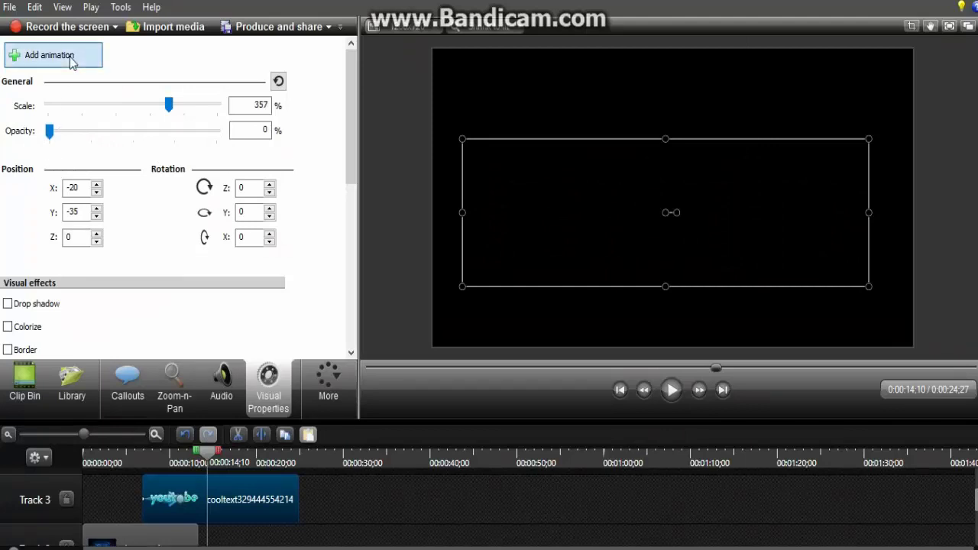
pyautogui.moveTo(49, 135); pyautogui.dragTo(226, 168)
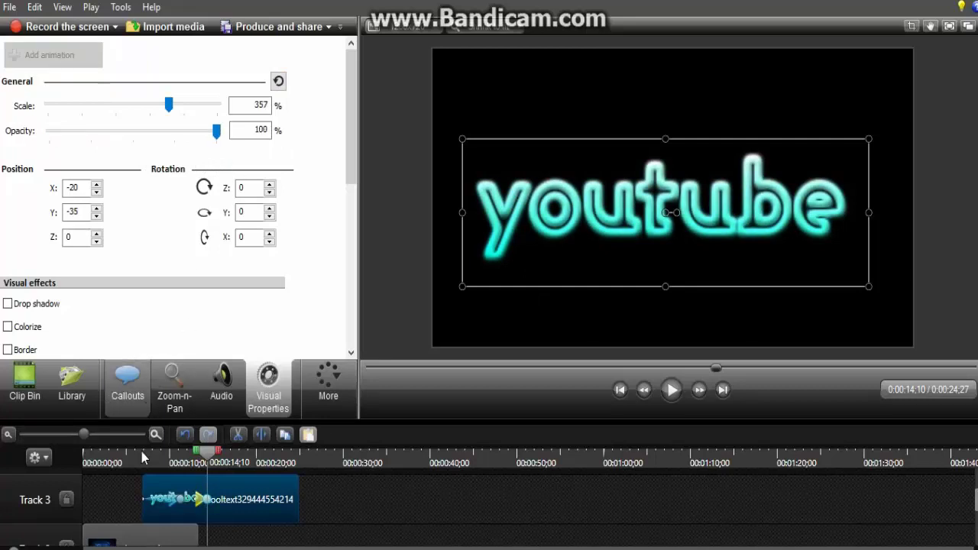
pyautogui.click(208, 501)
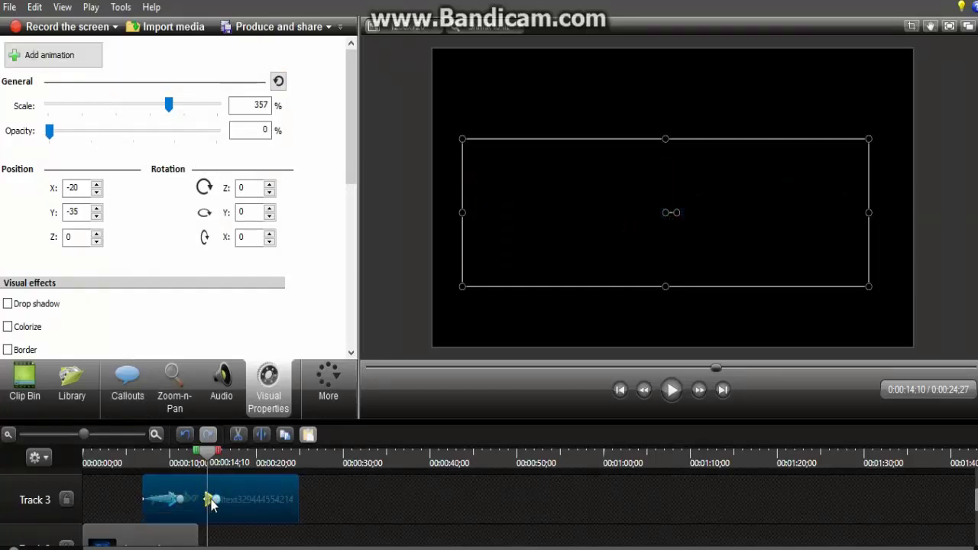
pyautogui.moveTo(216, 499); pyautogui.dragTo(233, 500)
# - Play the logo animations from 0:00:06;28 to the end and look over the three tracks
pyautogui.moveTo(197, 462); pyautogui.dragTo(147, 464)
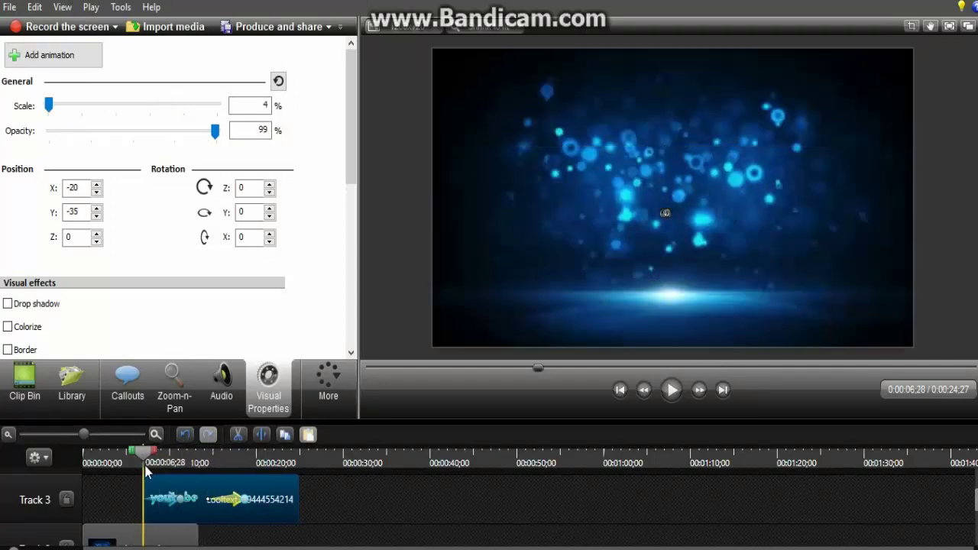
pyautogui.click(670, 399)
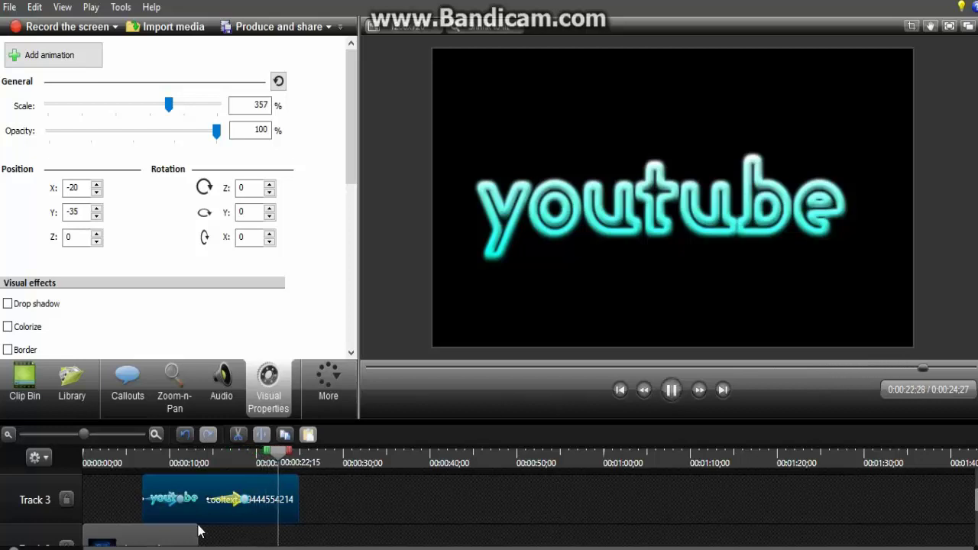
pyautogui.scroll(-1, 207, 527)
pyautogui.scroll(2, 218, 512)
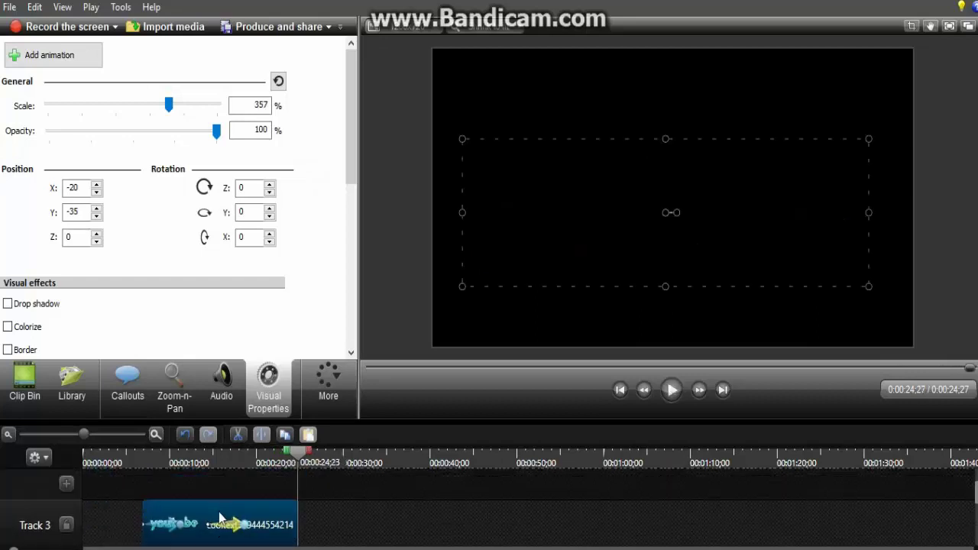
pyautogui.scroll(-2, 218, 512)
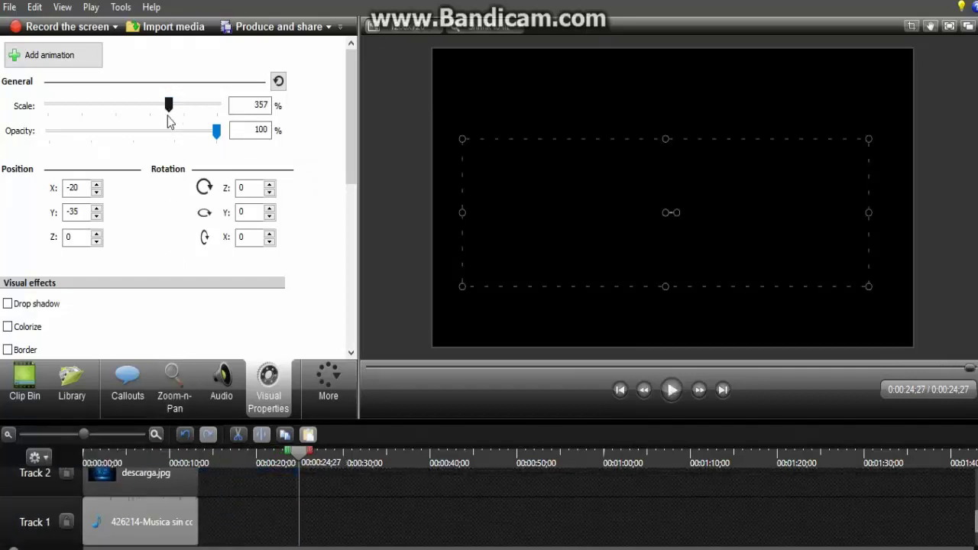
pyautogui.scroll(2, 321, 501)
pyautogui.scroll(-2, 264, 518)
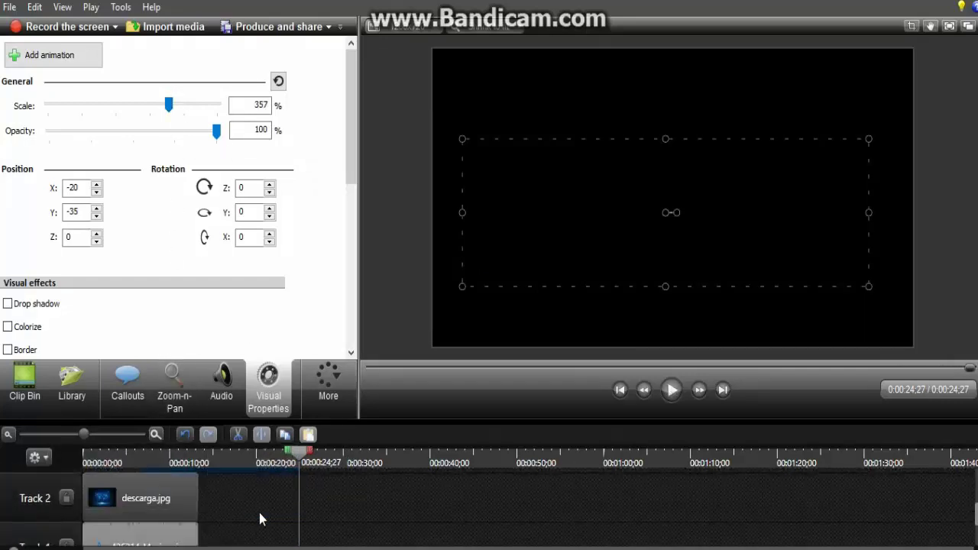
pyautogui.scroll(1, 259, 511)
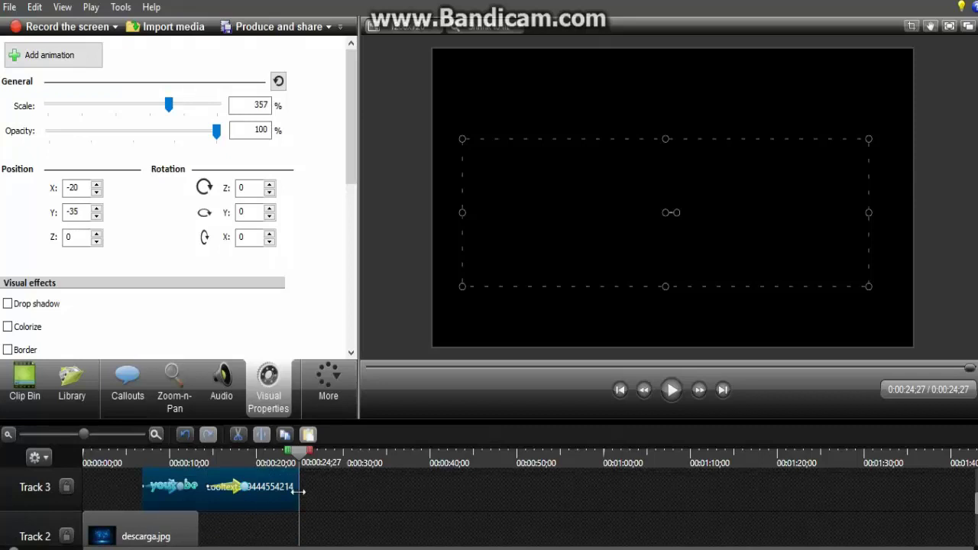
# - Trim the logo clip to end at 0:00:13;10 with the other tracks and remove its remaining scale-up animation
pyautogui.moveTo(299, 498); pyautogui.dragTo(199, 498)
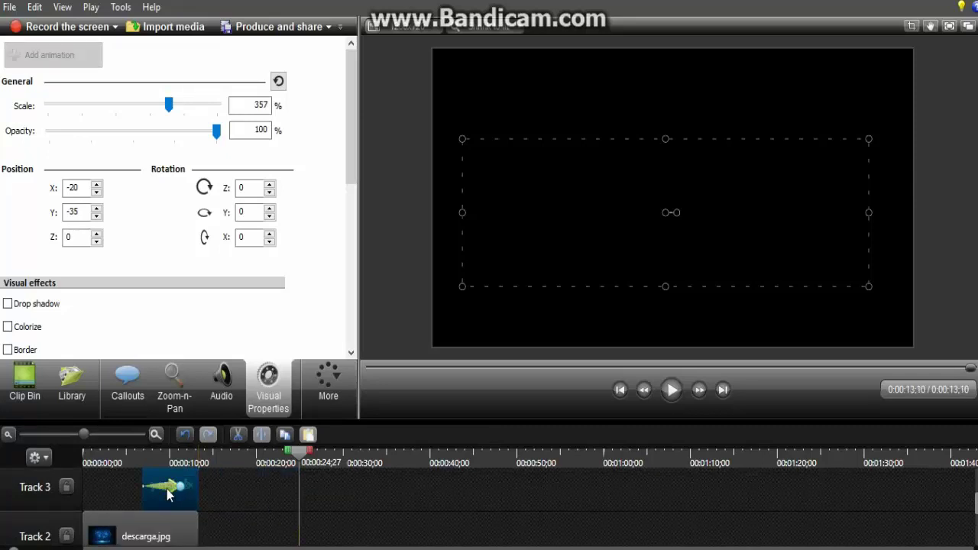
pyautogui.click(229, 489)
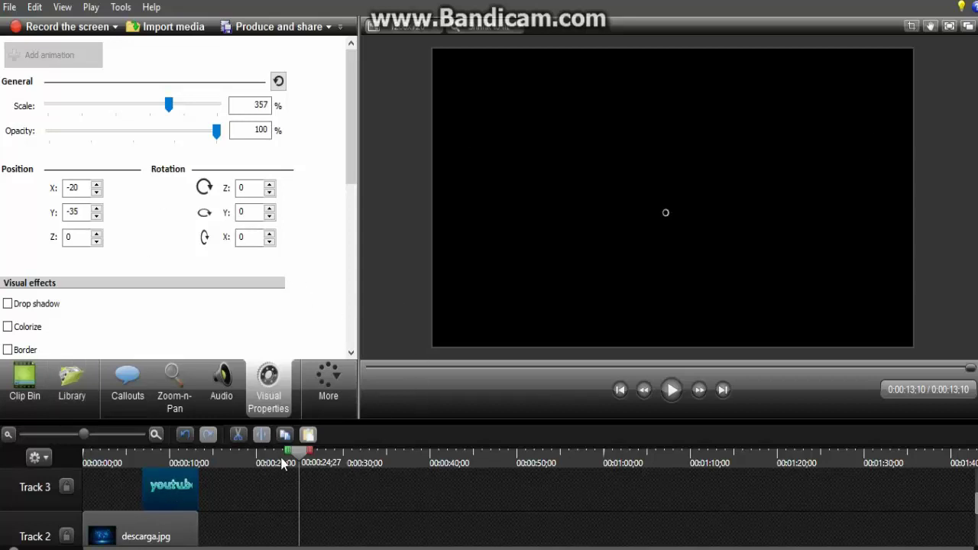
# - Move to the logo clip's start at 0:00:06;28 and set the logo's scale to 140%
pyautogui.moveTo(299, 461); pyautogui.dragTo(79, 464)
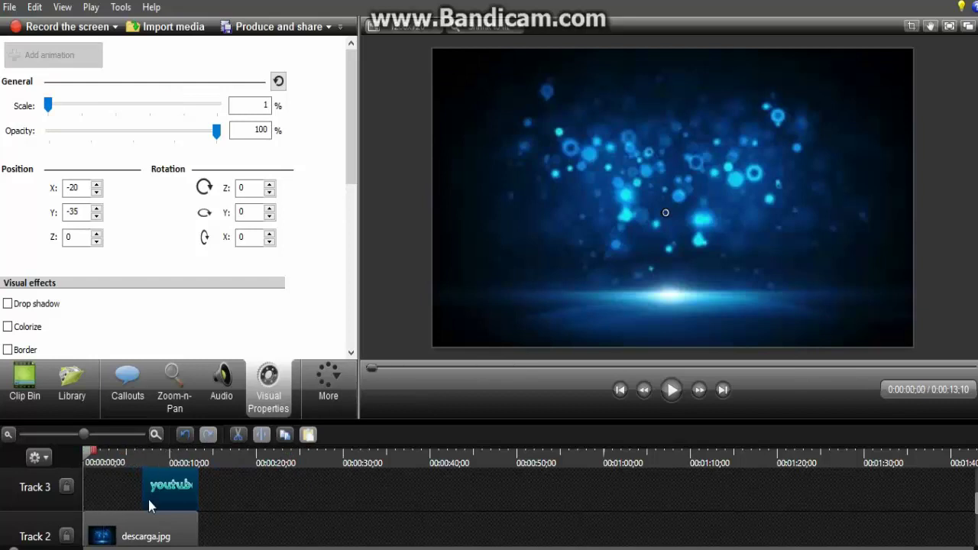
pyautogui.moveTo(171, 497)
pyautogui.click(144, 478)
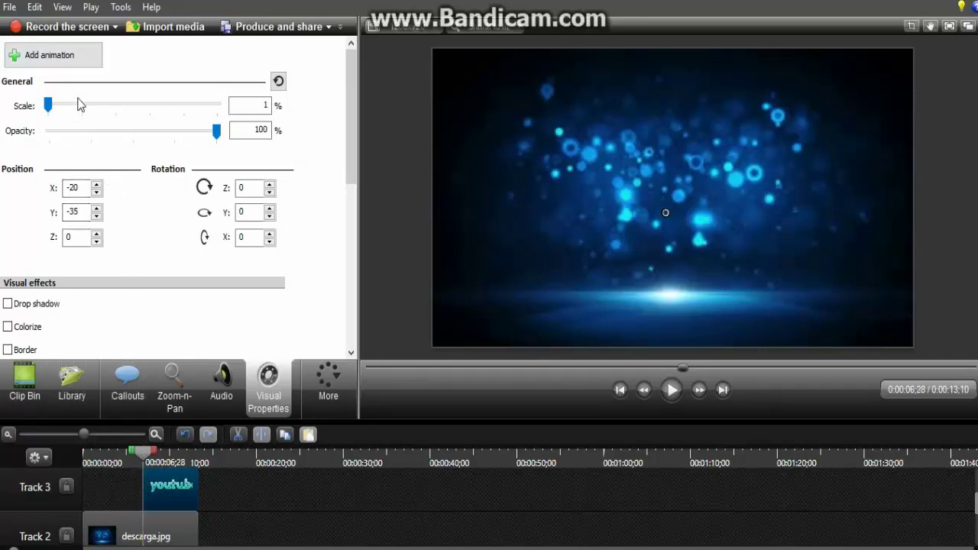
pyautogui.moveTo(48, 107); pyautogui.dragTo(82, 107)
pyautogui.moveTo(84, 145); pyautogui.dragTo(97, 193)
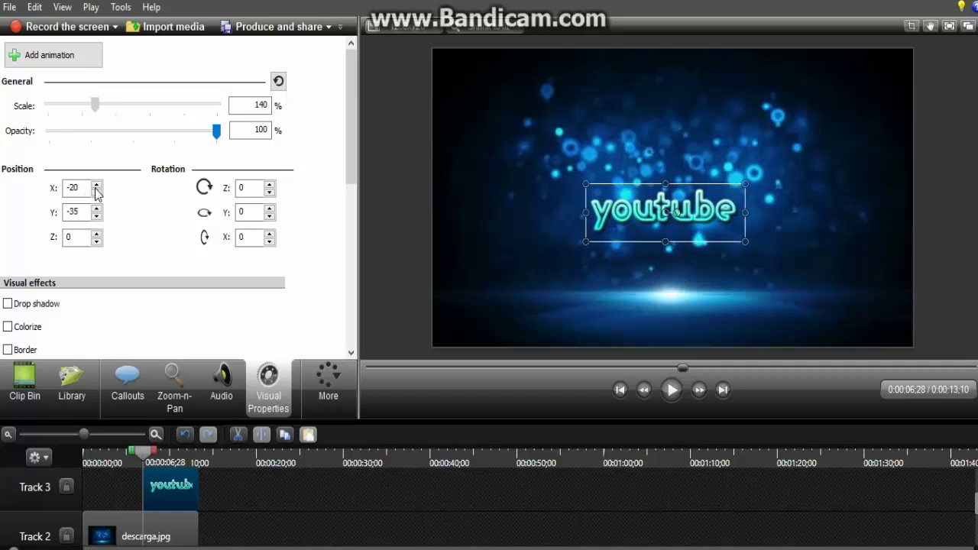
# - Add an animation at 0:00:06;28 that shrinks the logo to 100%, lengthen it past mid-clip, and play the intro from the beginning
pyautogui.click(36, 59)
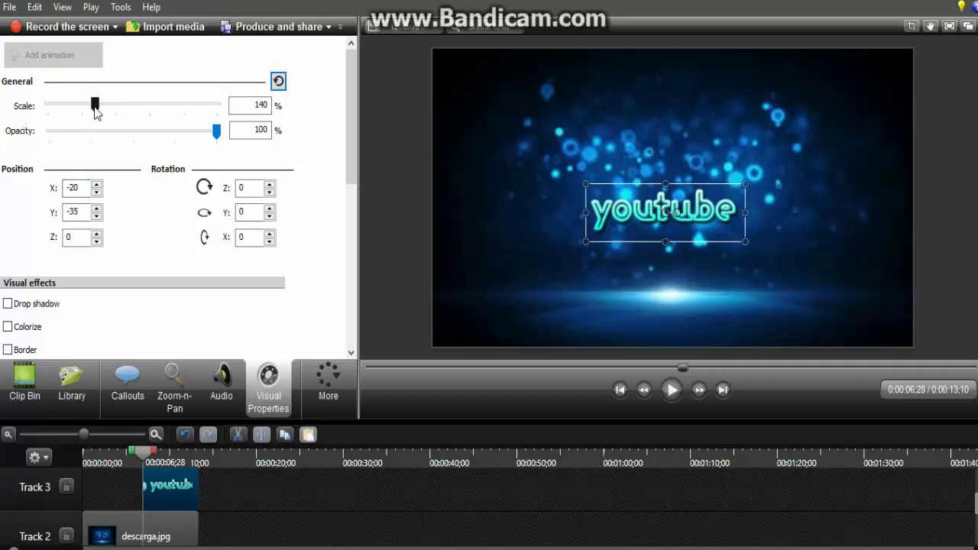
pyautogui.moveTo(96, 111); pyautogui.dragTo(86, 188)
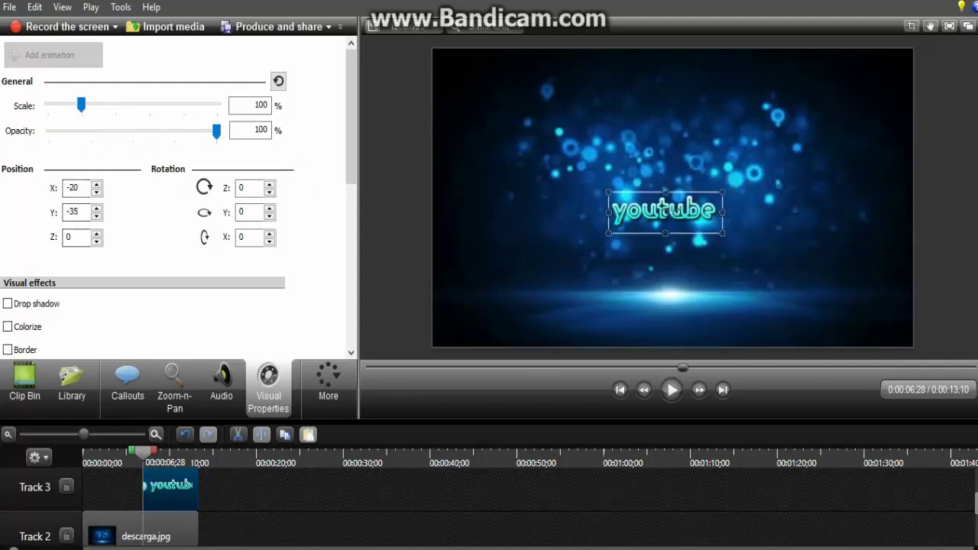
pyautogui.moveTo(146, 487); pyautogui.dragTo(174, 497)
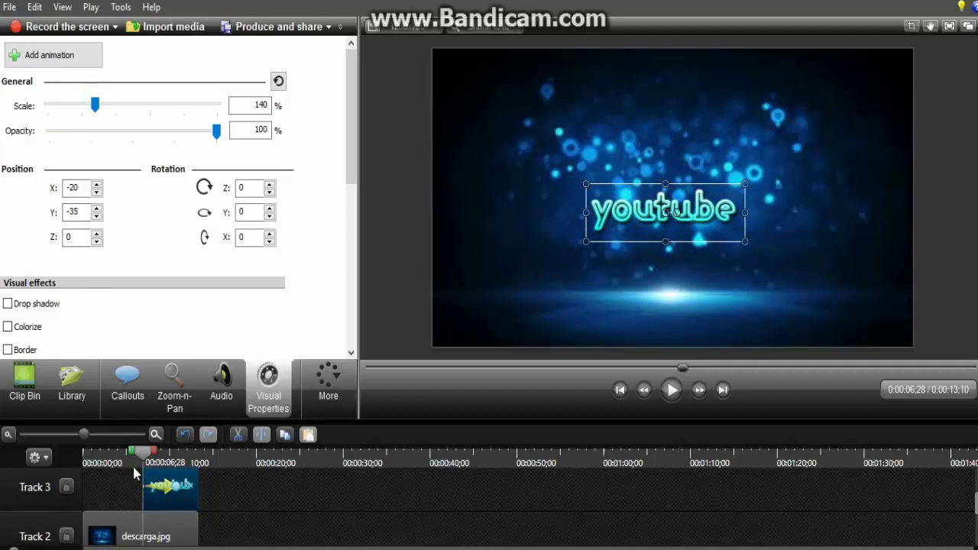
pyautogui.moveTo(143, 459); pyautogui.dragTo(71, 459)
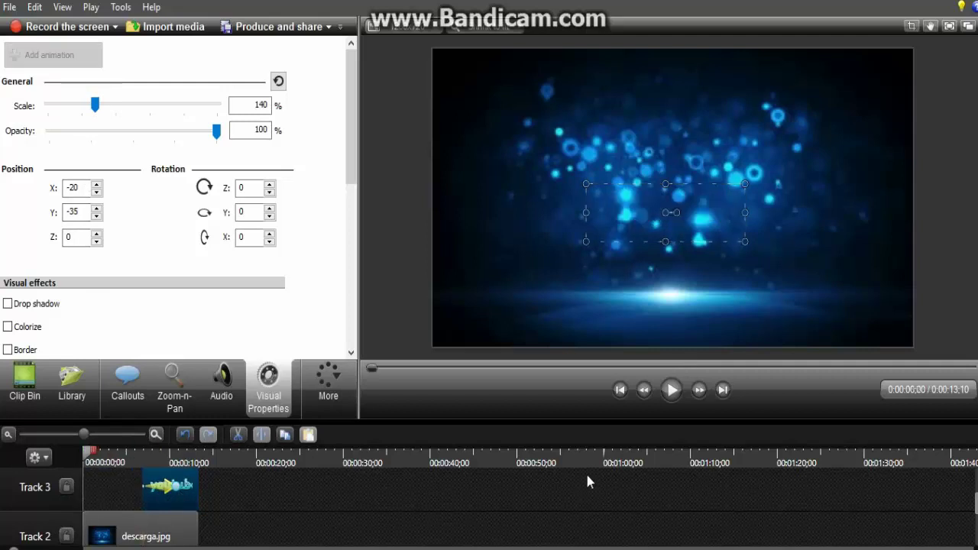
pyautogui.click(673, 394)
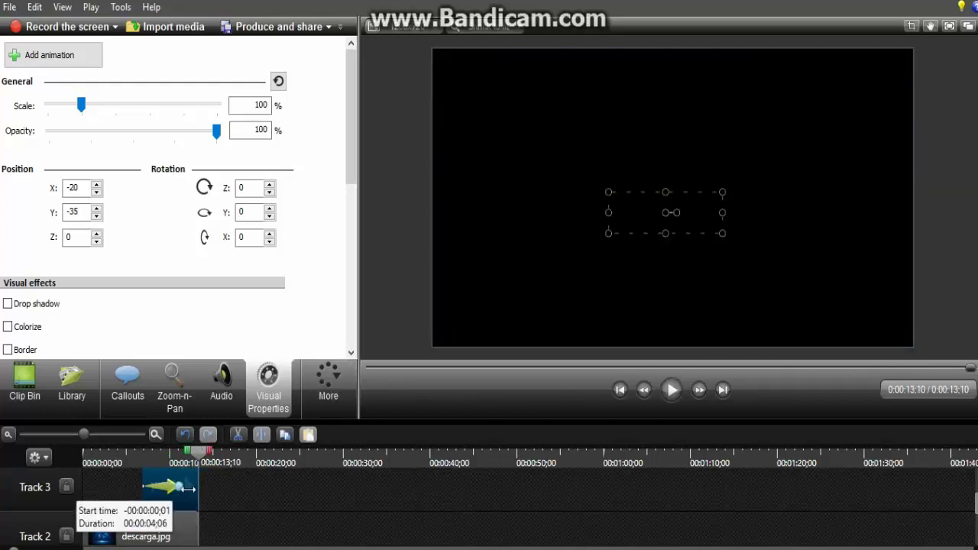
# - Lengthen the logo animation to near the clip's end, and after a short preview set the logo's scale to 229% at 0:00:08;14
pyautogui.moveTo(198, 457); pyautogui.dragTo(148, 472)
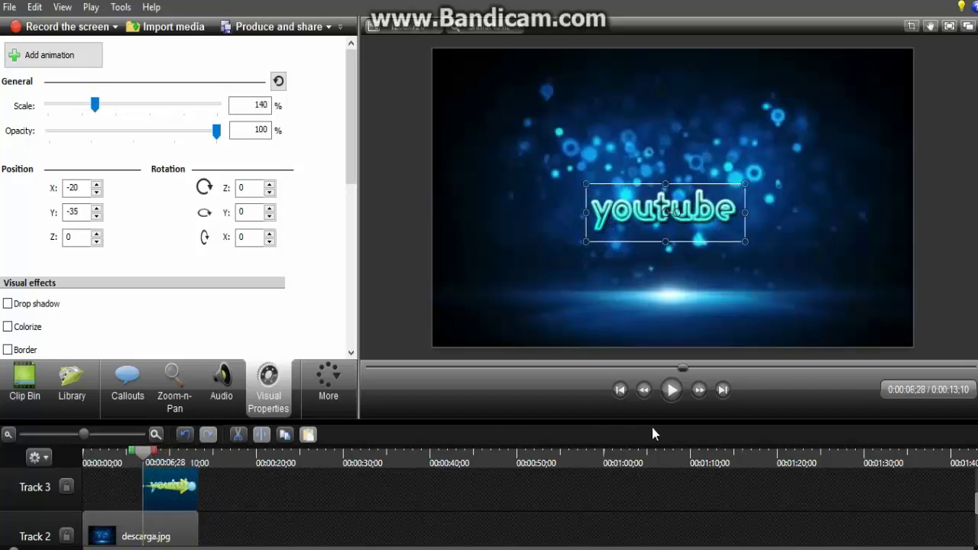
pyautogui.click(672, 392)
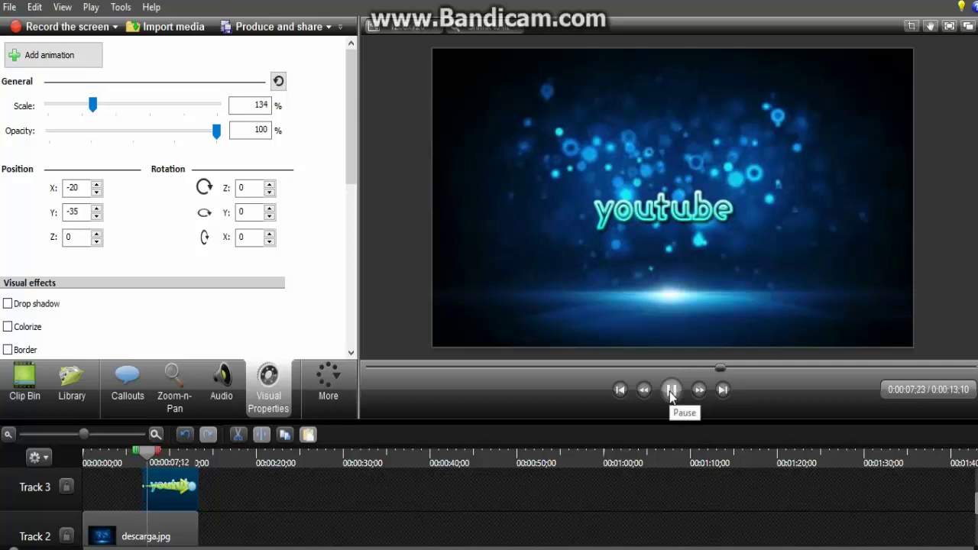
pyautogui.click(672, 391)
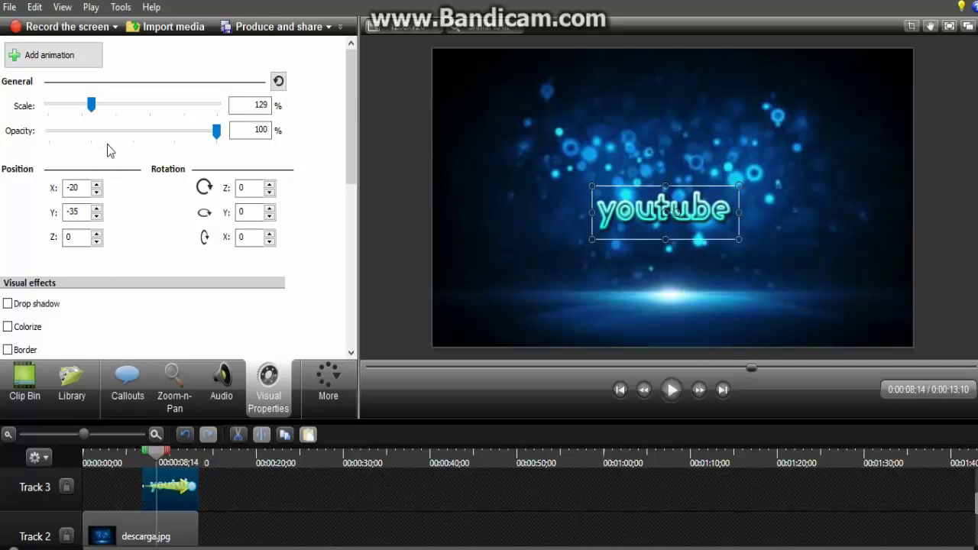
pyautogui.moveTo(93, 107); pyautogui.dragTo(129, 222)
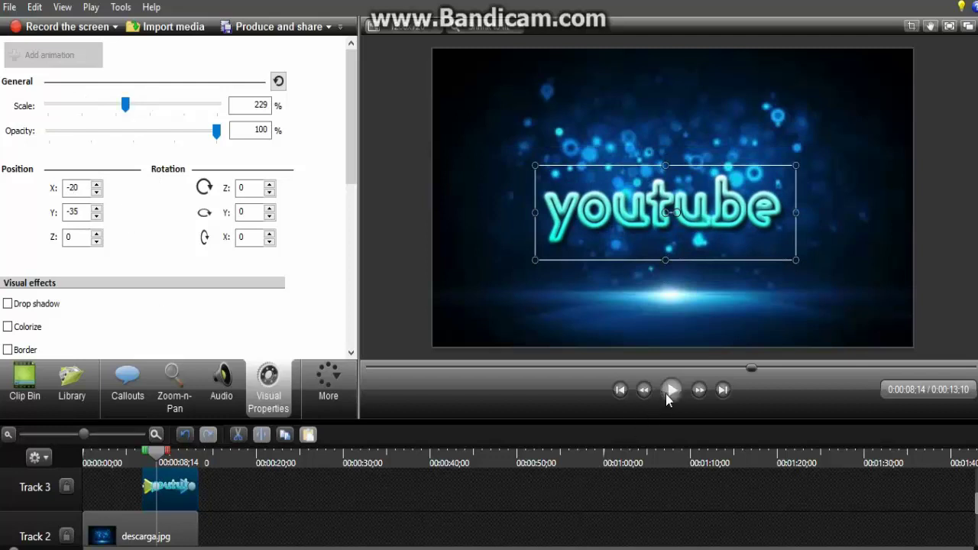
# - Extend the logo's enlarging animation to the end of the clip and preview it from 0:00:06;28
pyautogui.click(156, 485)
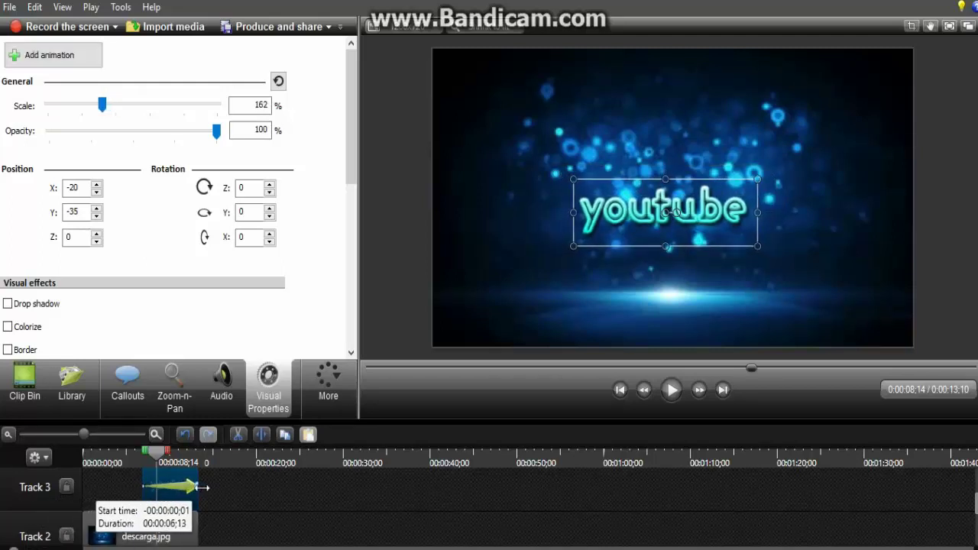
pyautogui.moveTo(158, 464); pyautogui.dragTo(145, 463)
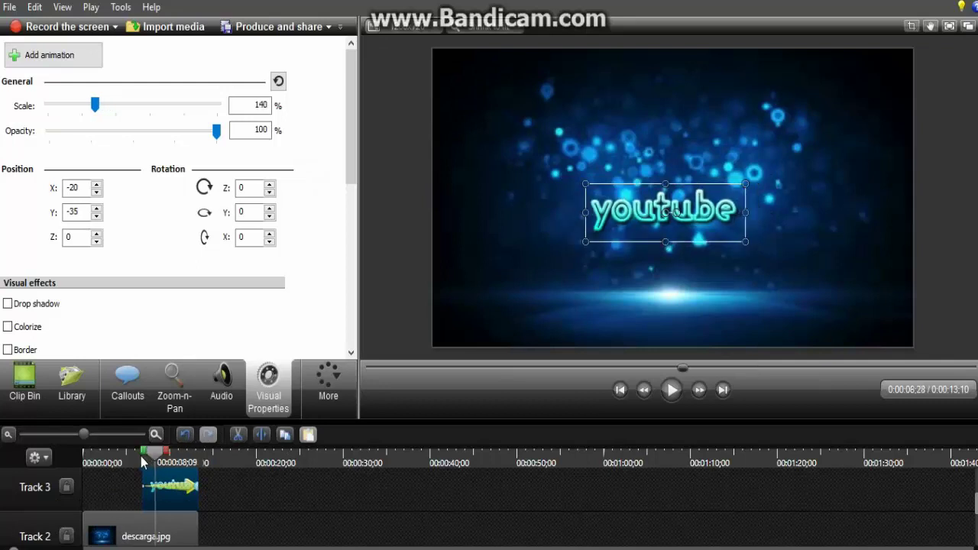
pyautogui.click(677, 390)
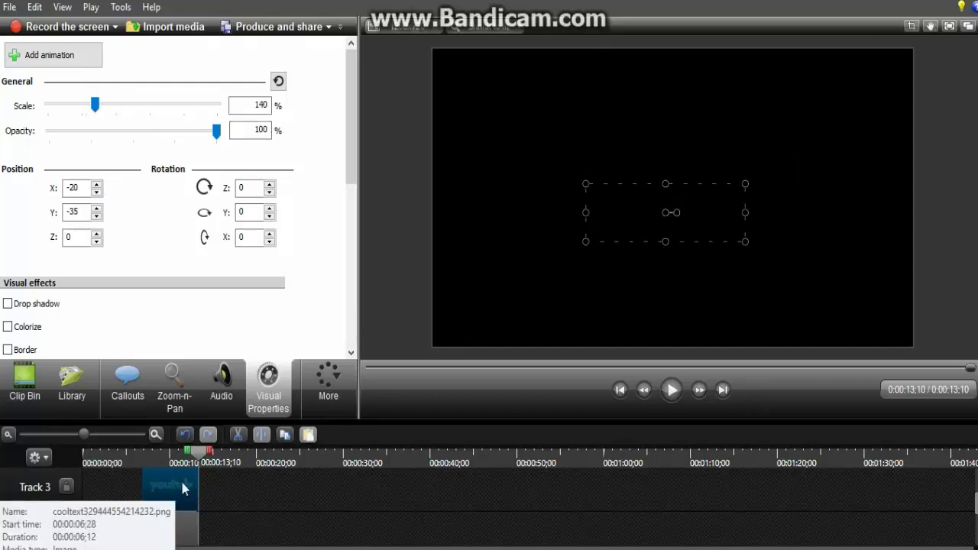
# - Add an animation at 0:00:06;28 that rotates the logo 1440° about Z, and lengthen it to the clip's end
pyautogui.moveTo(202, 456); pyautogui.dragTo(144, 456)
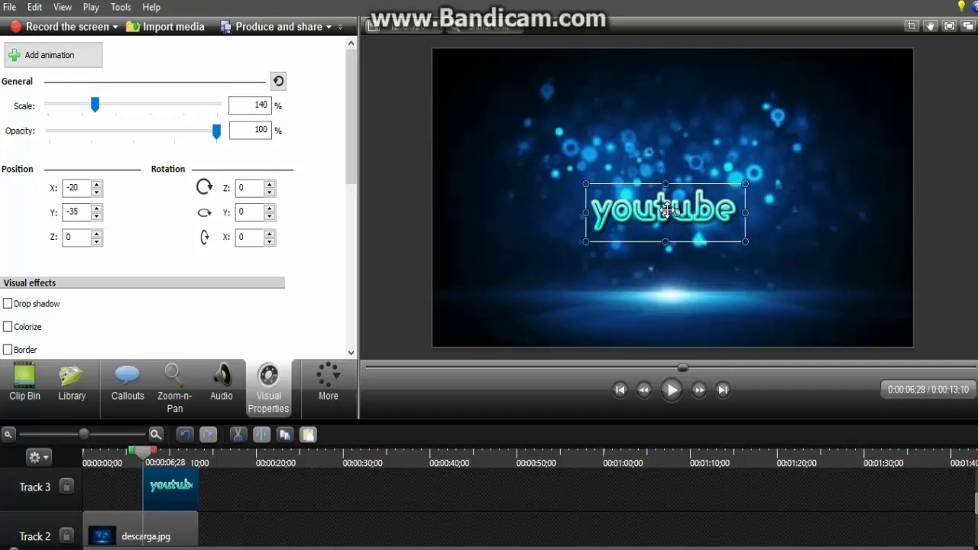
pyautogui.click(39, 58)
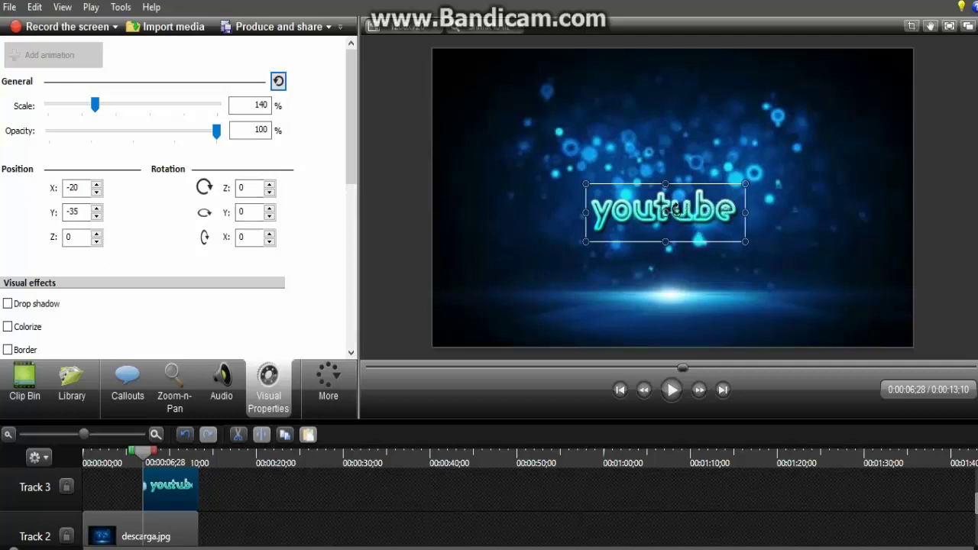
pyautogui.moveTo(674, 213); pyautogui.dragTo(723, 206)
pyautogui.moveTo(145, 487); pyautogui.dragTo(200, 491)
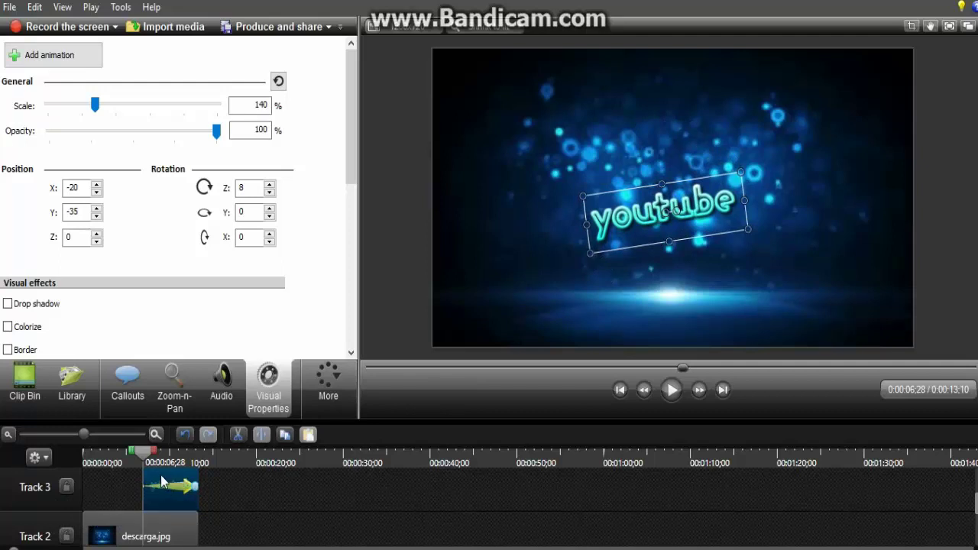
# - Preview the intro from just before the logo appears, and remove the rotation animation from the logo clip
pyautogui.click(121, 460)
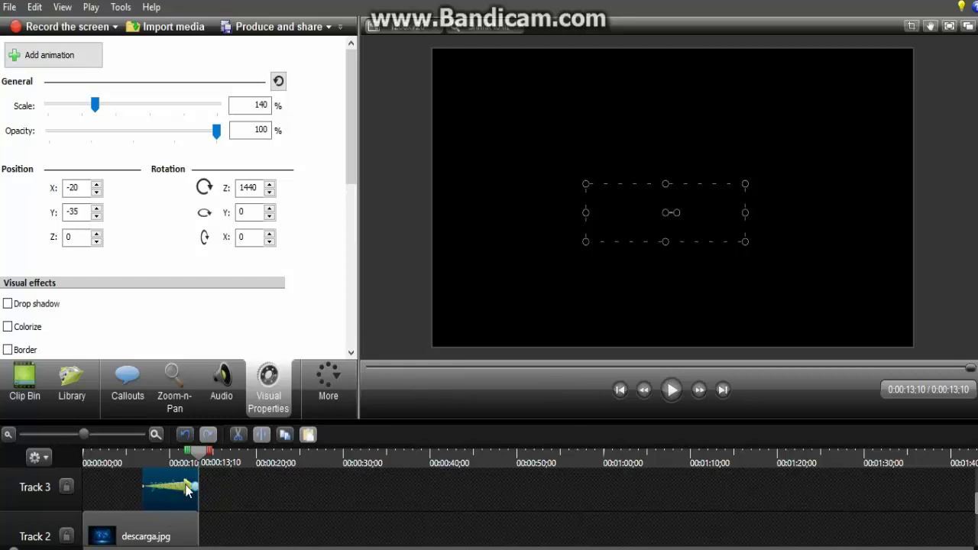
pyautogui.press('Delete')
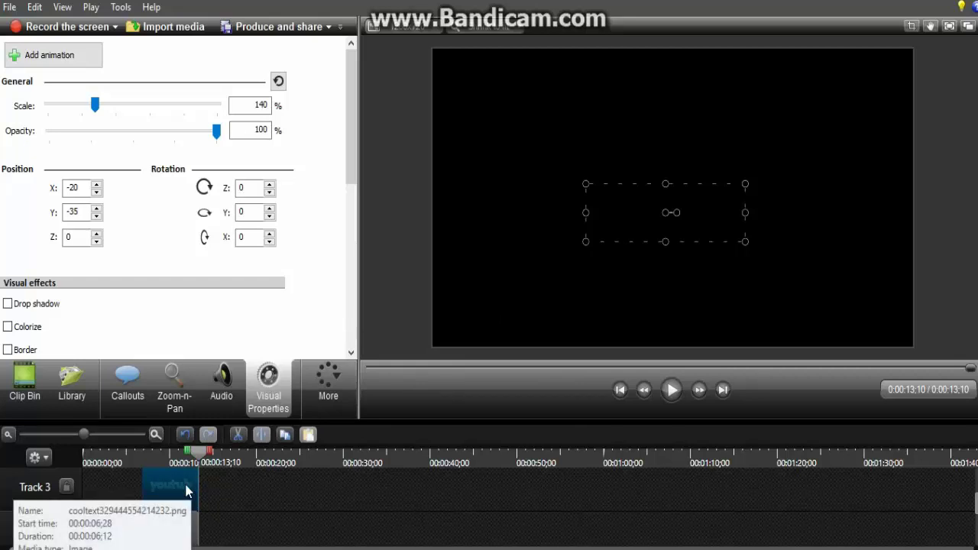